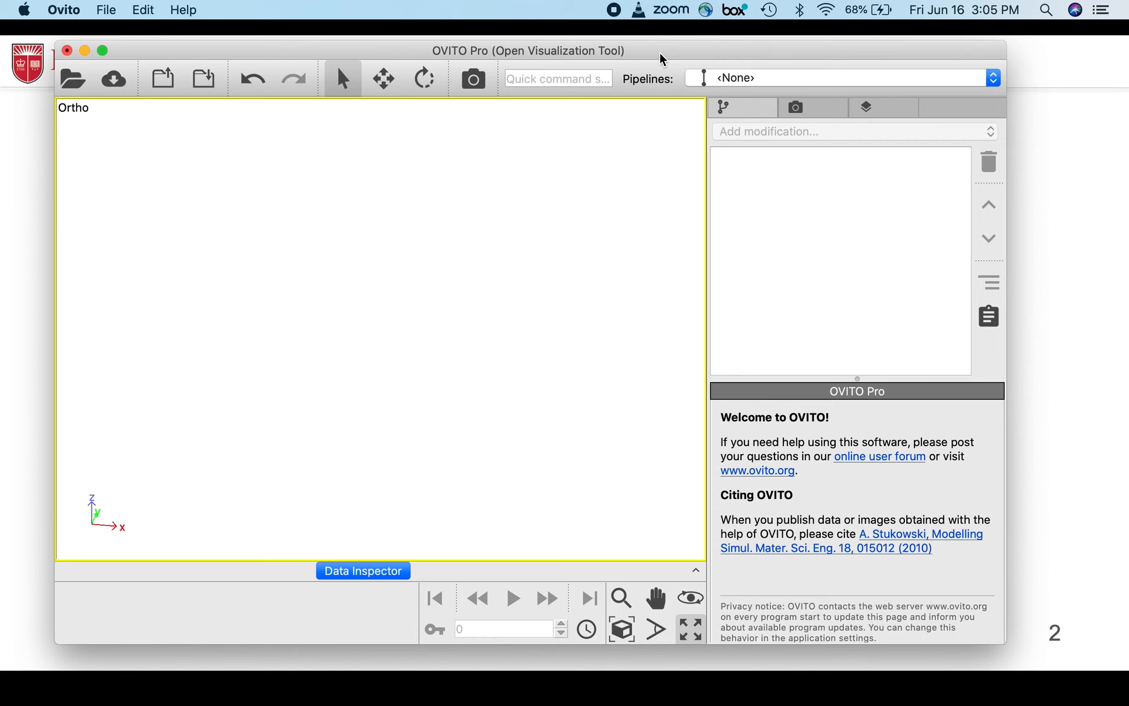
Maximize the application window and load the dump.nw_fe_small file from the Desktop with the auto-detected file format
double_click(663, 54)
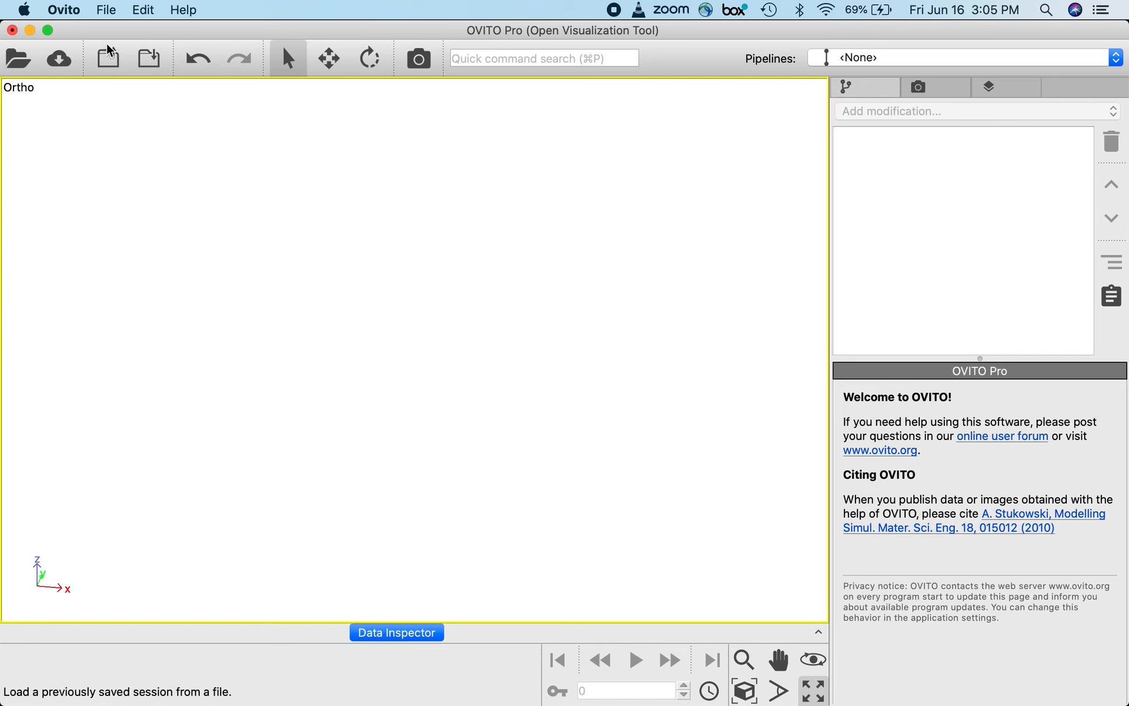
left_click(18, 59)
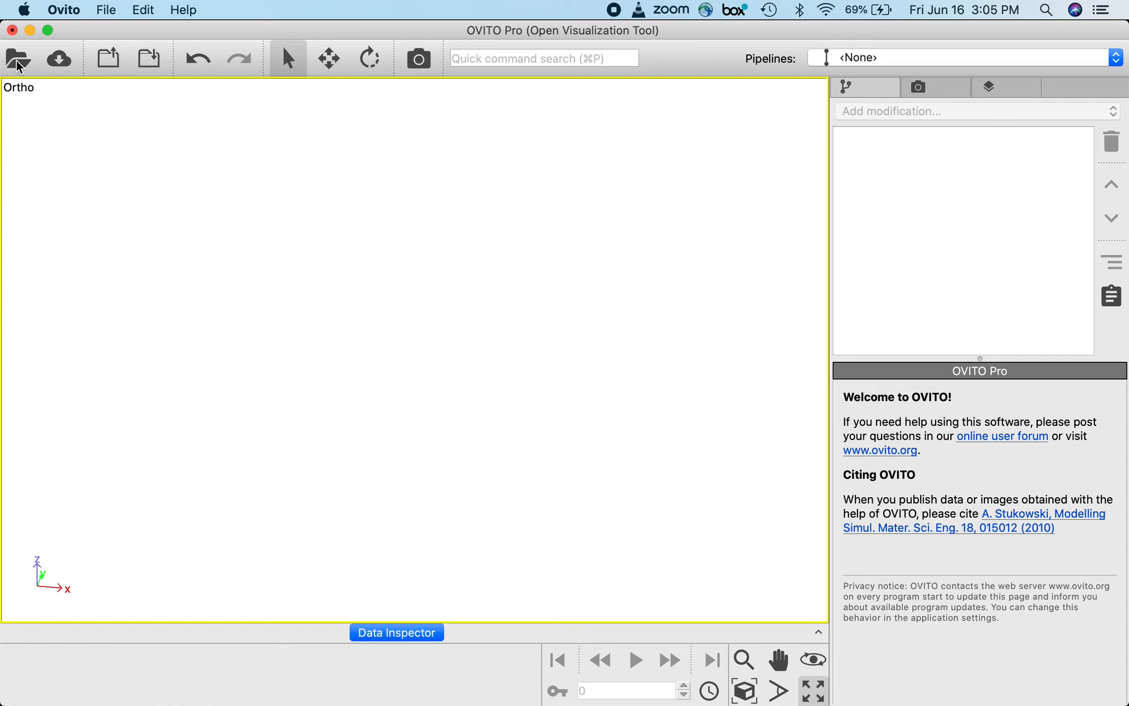
left_click(419, 173)
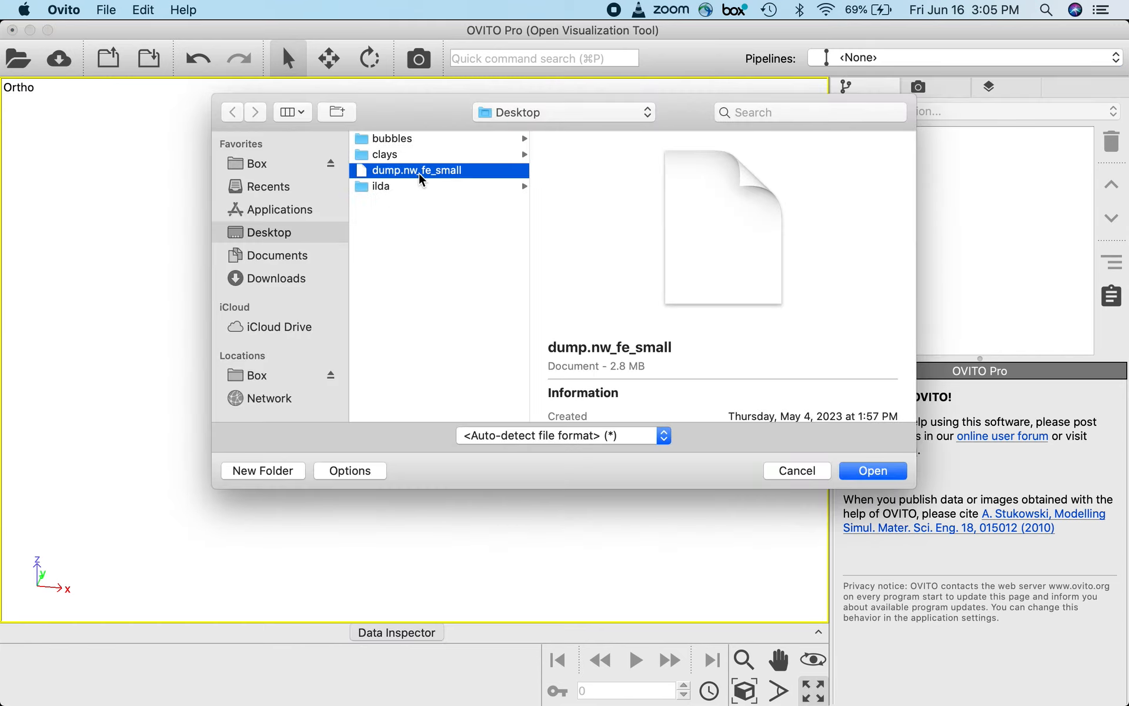
left_click(894, 478)
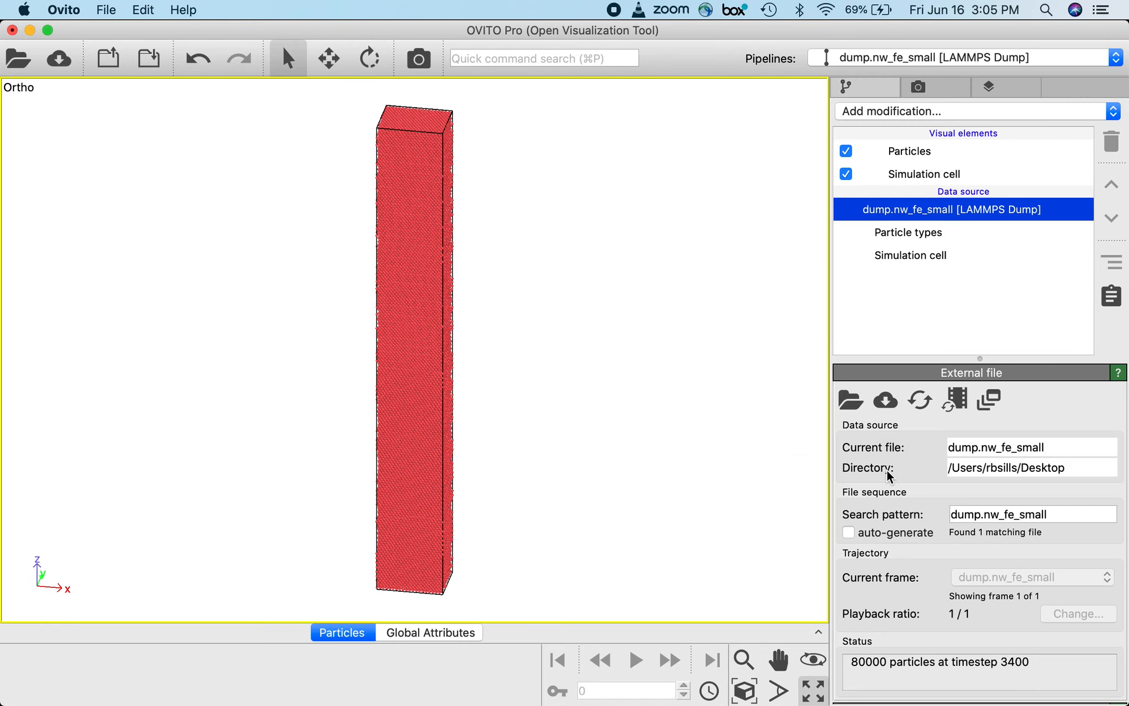
Add a Polyhedral template matching modifier to the dump.nw_fe_small pipeline
left_click_drag(439, 350, 453, 316)
key("Escape")
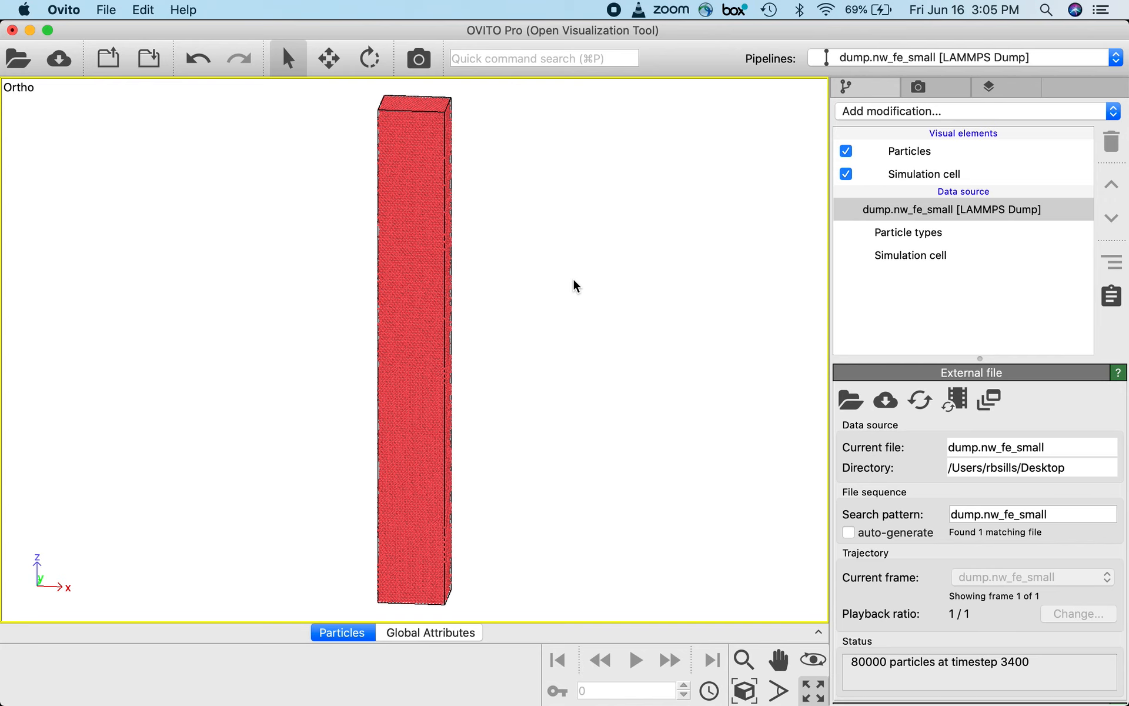
left_click(516, 59)
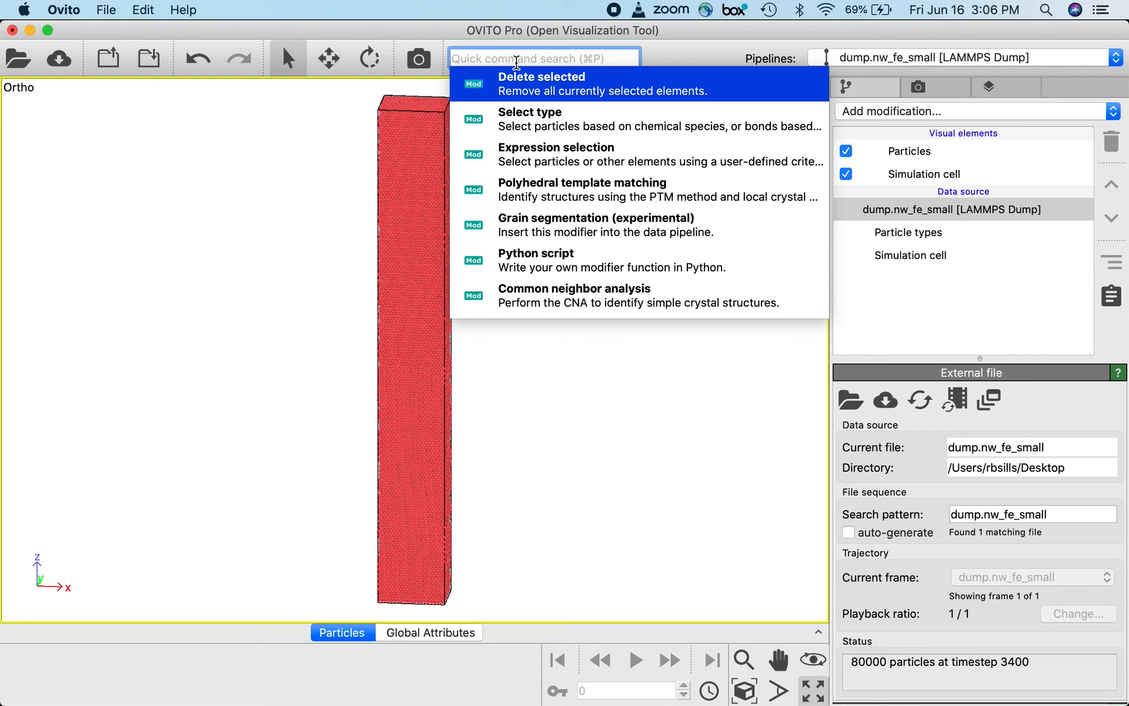
type("poly")
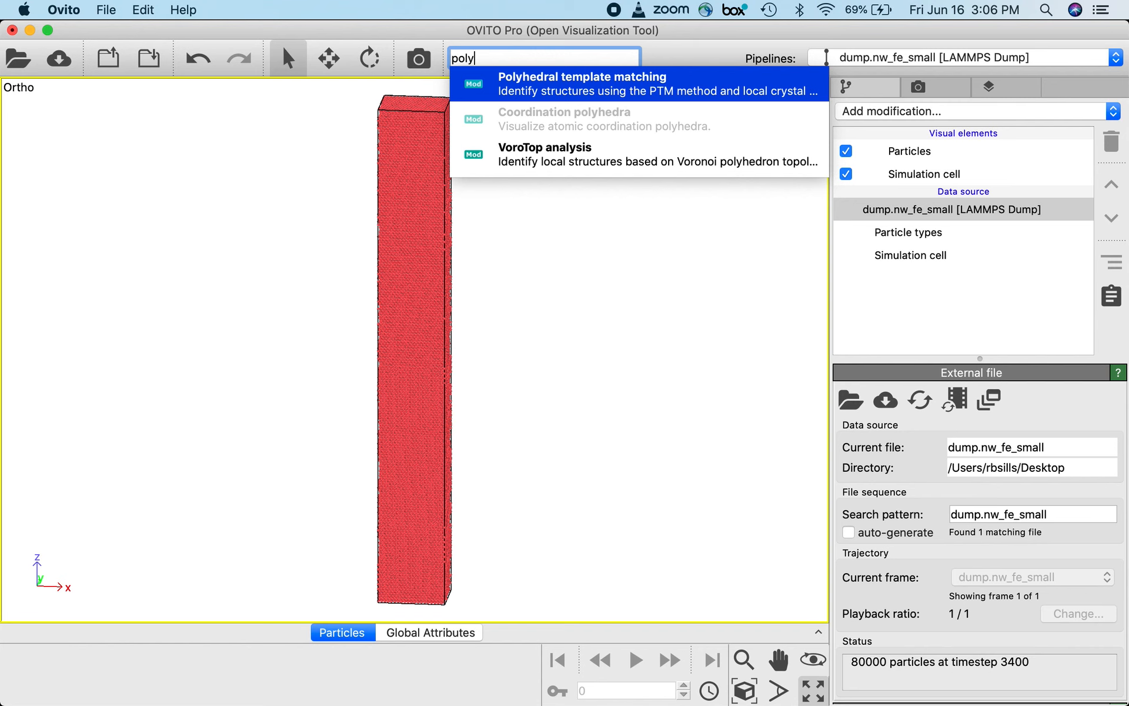
key("Return")
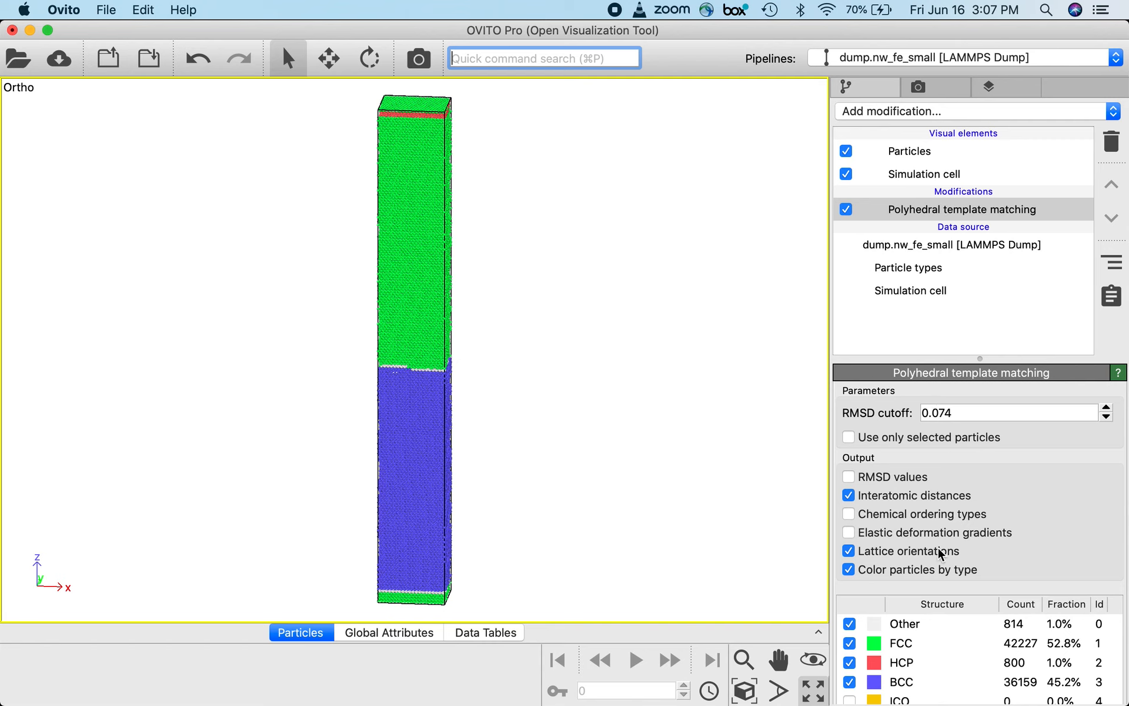
Lower the Polyhedral template matching RMSD cutoff gradually to 0.047 to see how it affects the structure identification
scroll(937, 549, "down", 5)
scroll(901, 517, "up", 5)
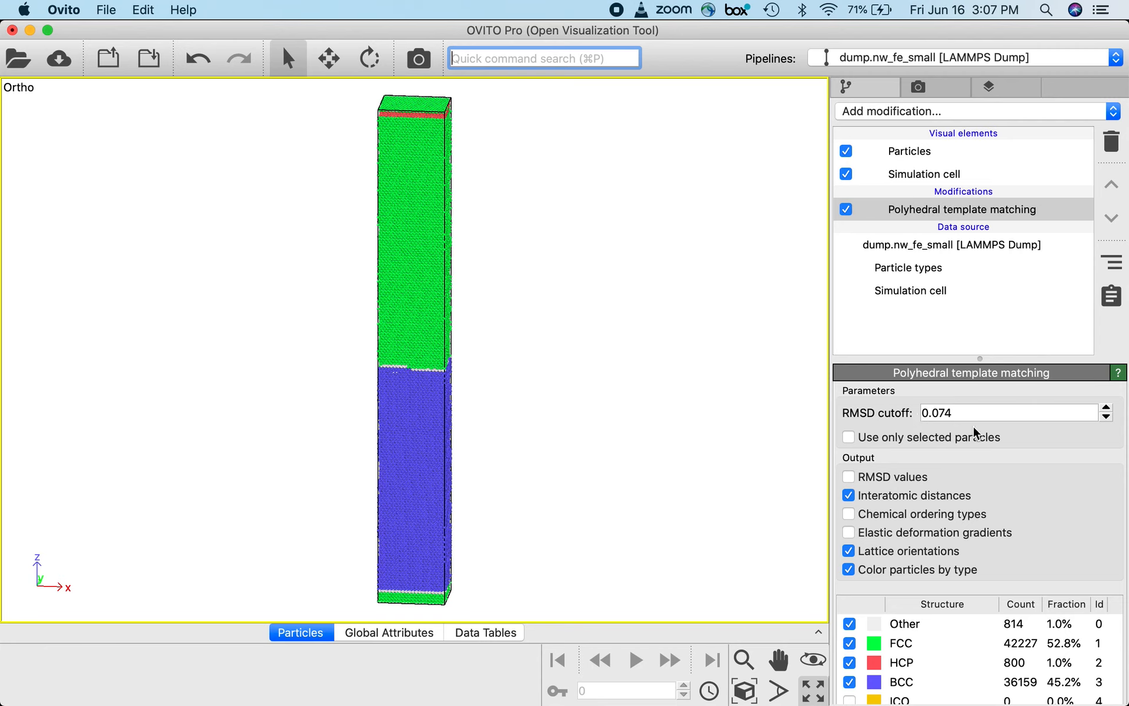
left_click(1106, 417)
left_click(1106, 417)
left_click(1106, 417)
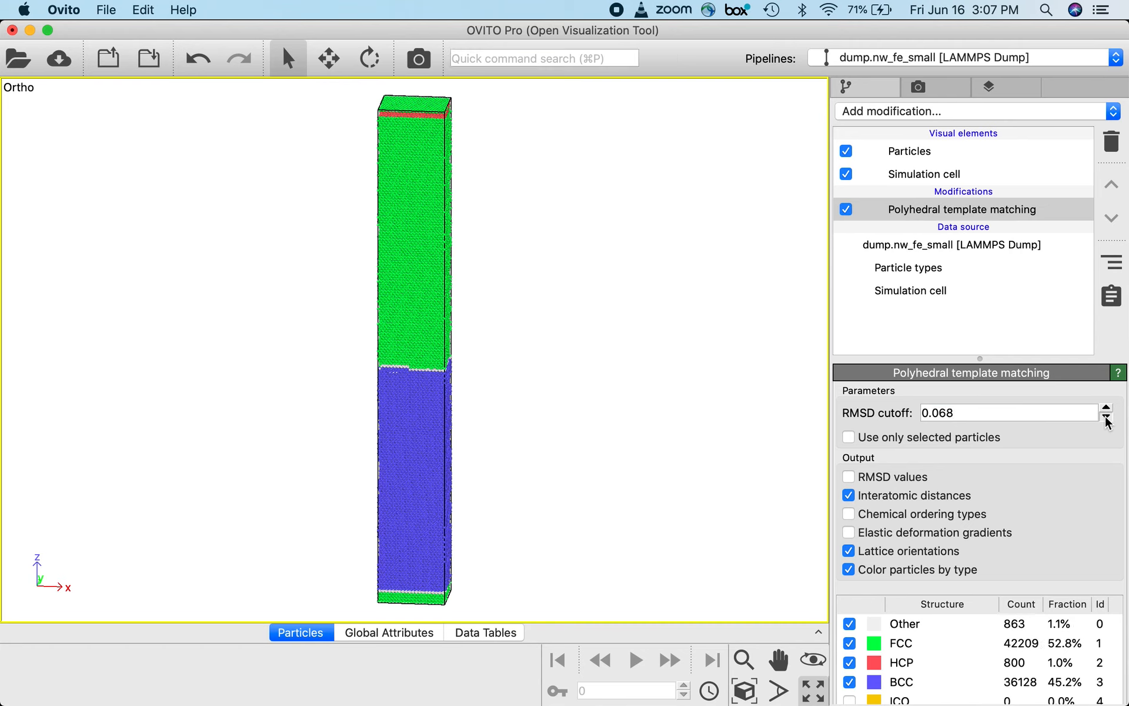
left_click(1106, 418)
left_click(1106, 417)
left_click(1106, 418)
left_click(1106, 418)
left_click(1106, 417)
left_click(1106, 417)
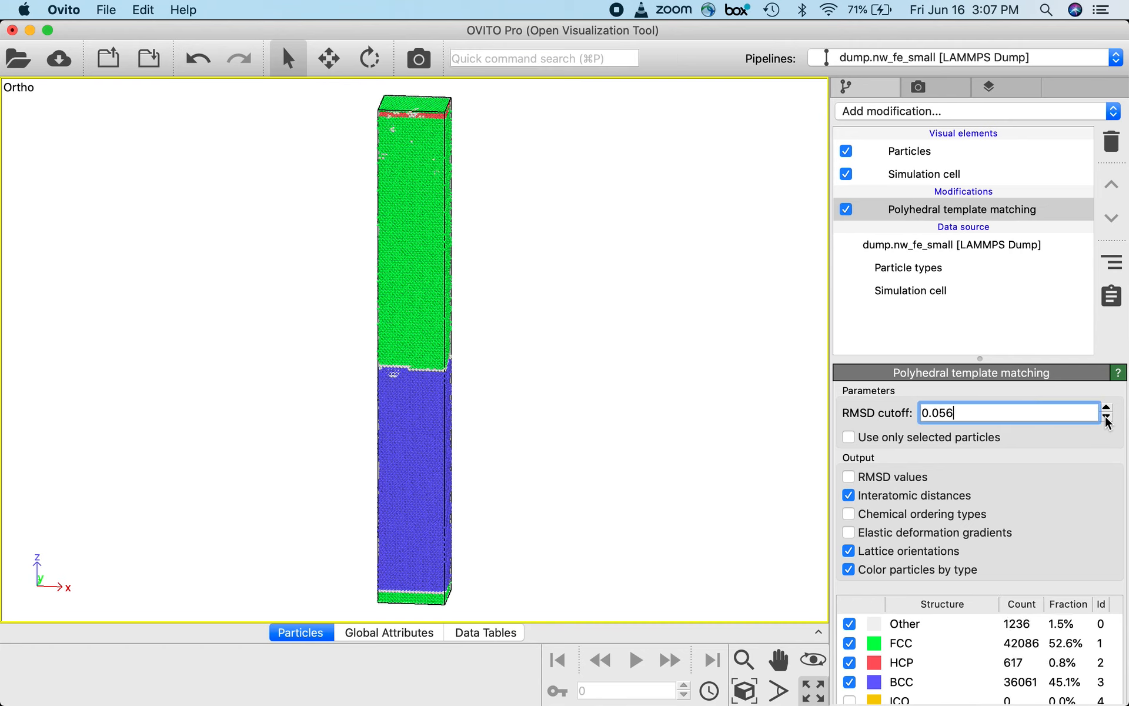
left_click(1106, 418)
left_click(1106, 418)
left_click(1106, 418)
left_click(1106, 418)
left_click(1106, 418)
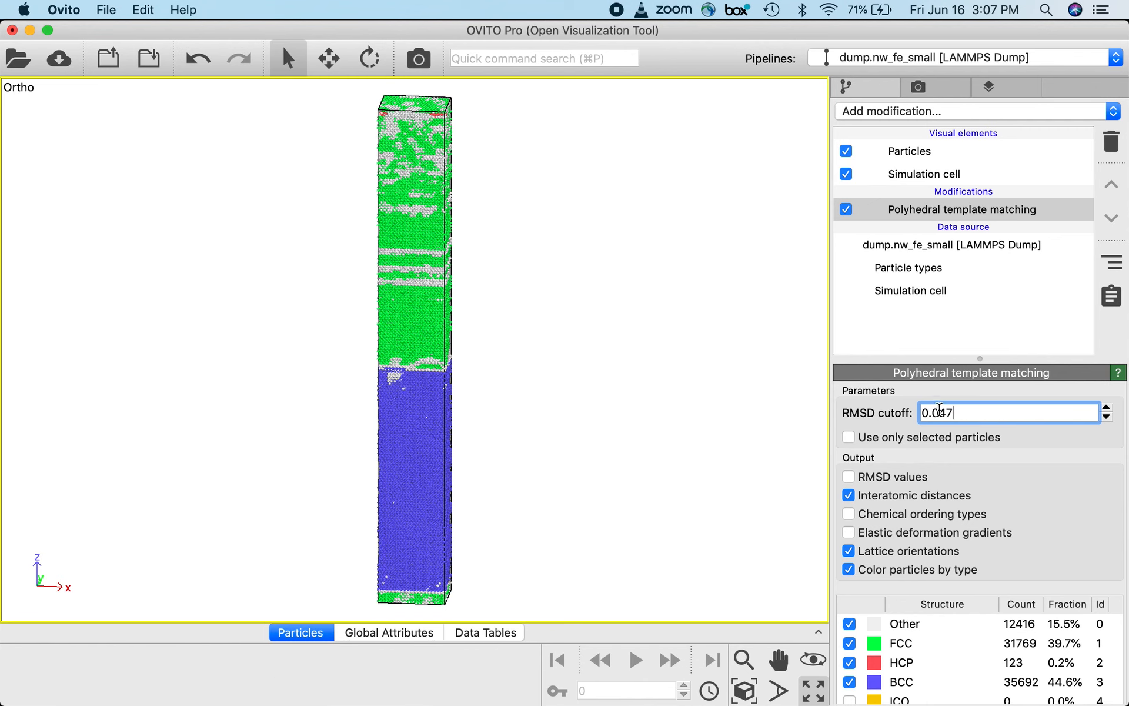
Set the RMSD cutoff of the Polyhedral template matching modifier to 0.075
key("BackSpace")
key("BackSpace")
type("75")
key("Return")
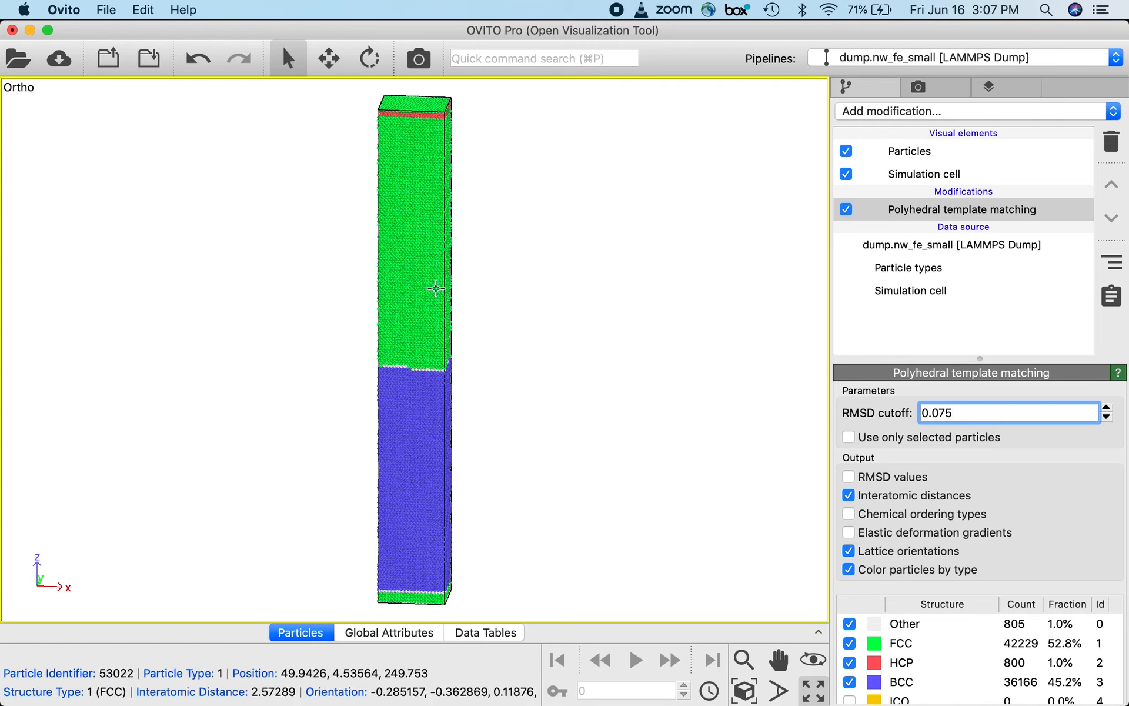
Add a Grain segmentation (experimental) modifier above Polyhedral template matching in the pipeline
left_click(523, 59)
type("grain")
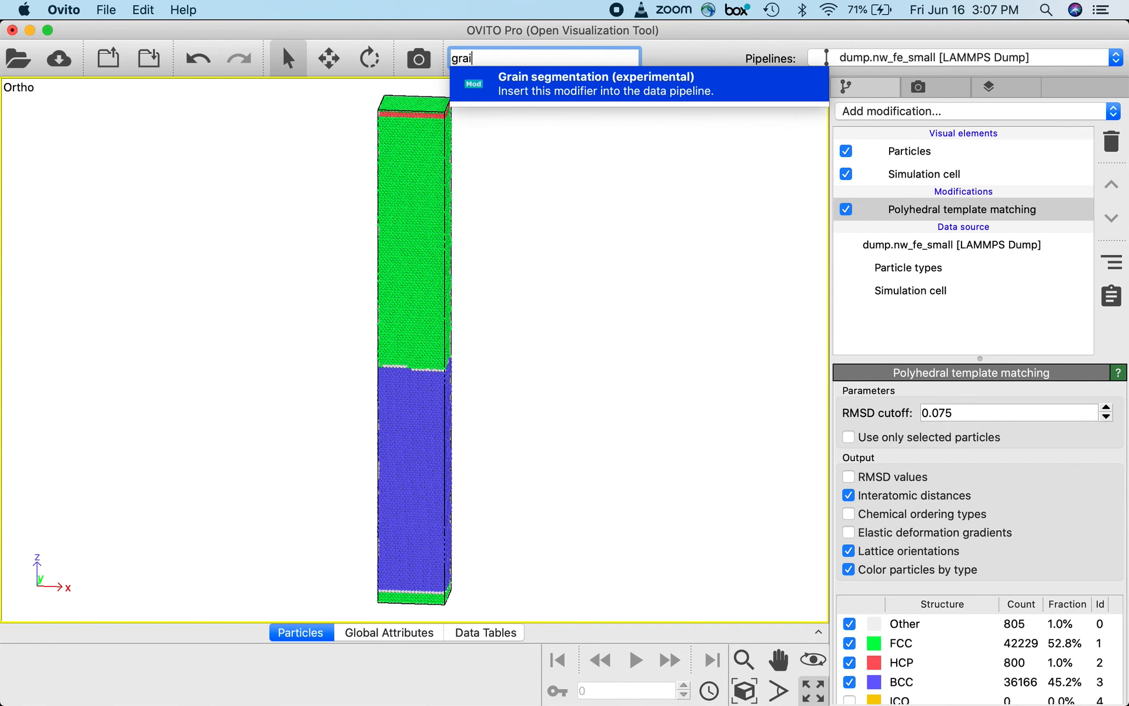
left_click(537, 89)
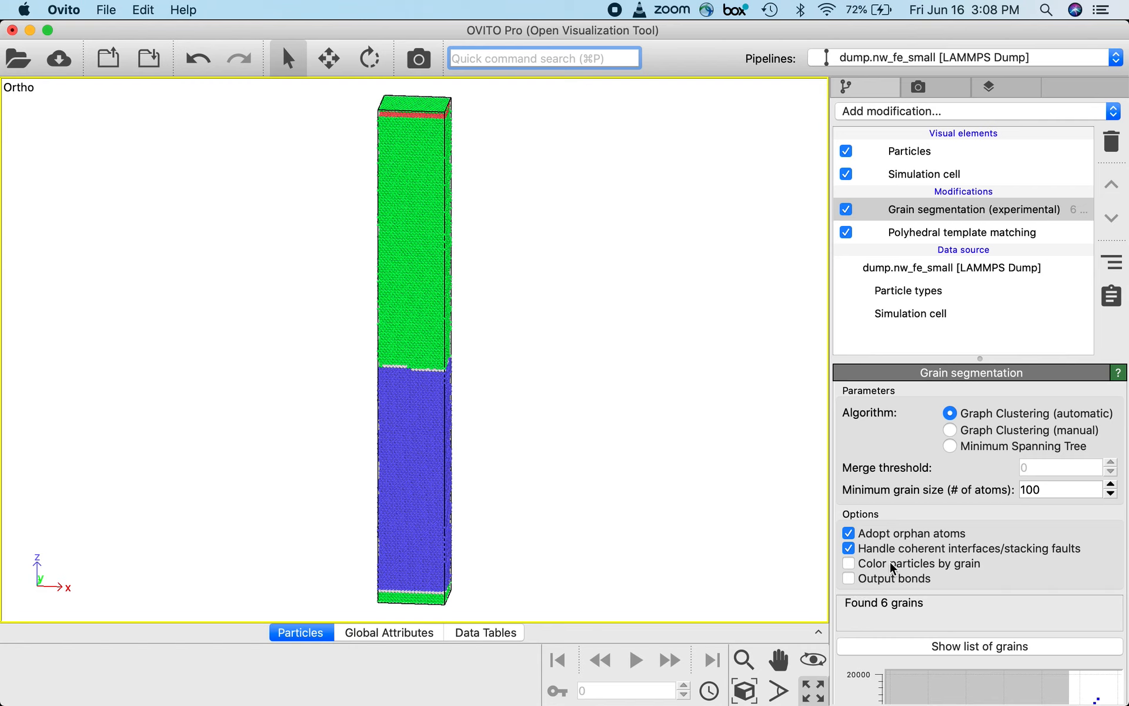
Temporarily color the particles by grain to examine the grains around the FCC–BCC interface, restoring the structure-type coloring
left_click(849, 563)
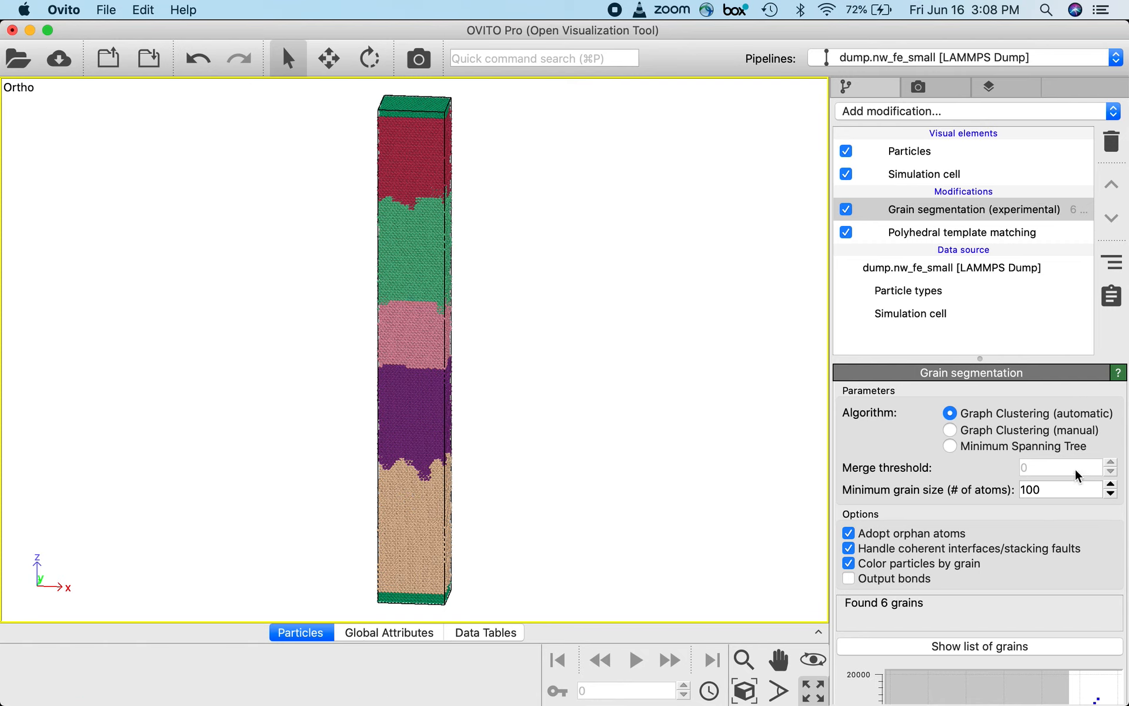
left_click(962, 232)
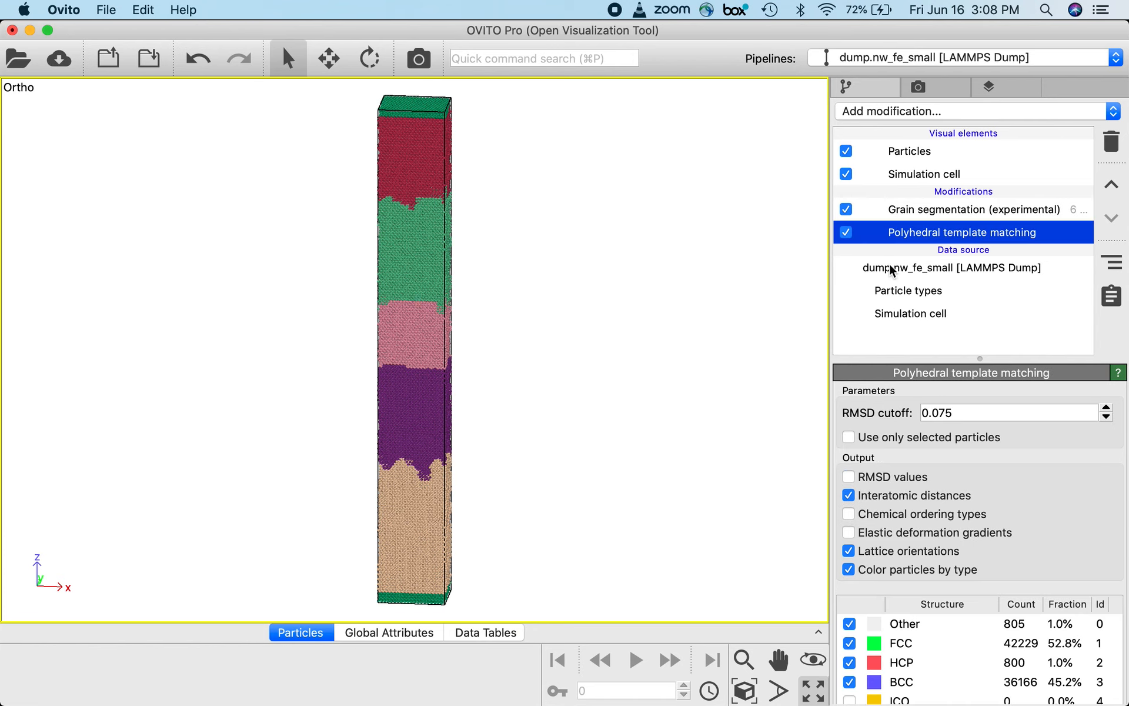
left_click(912, 211)
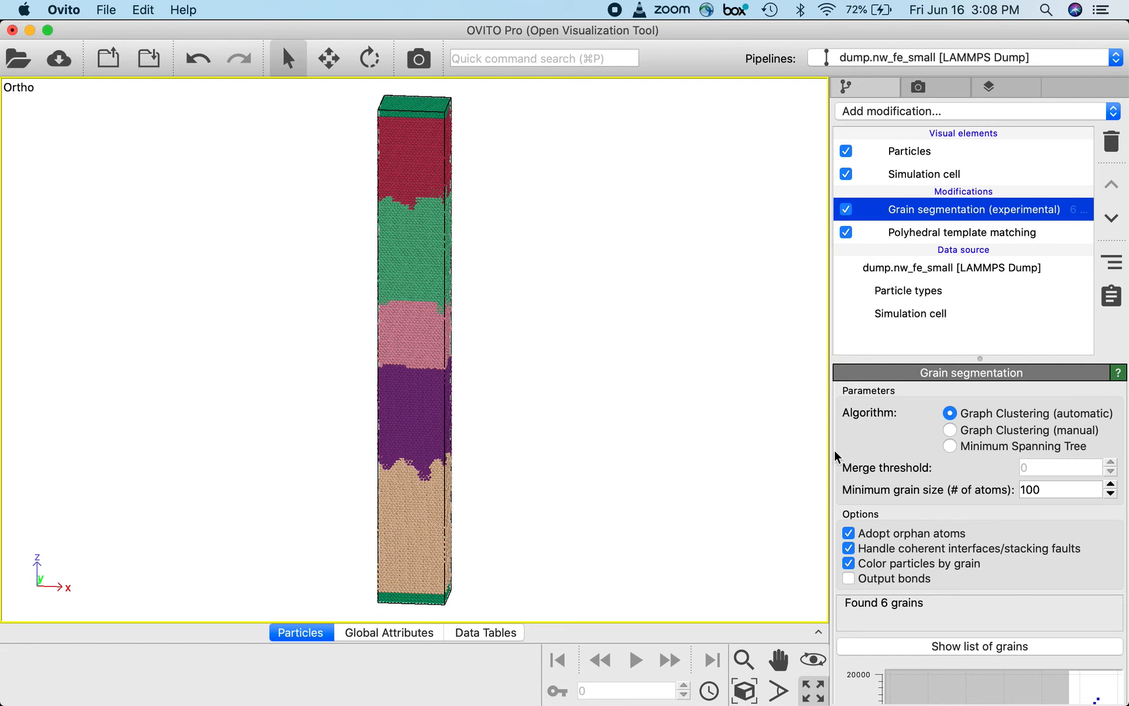
scroll(412, 387, "up", 10)
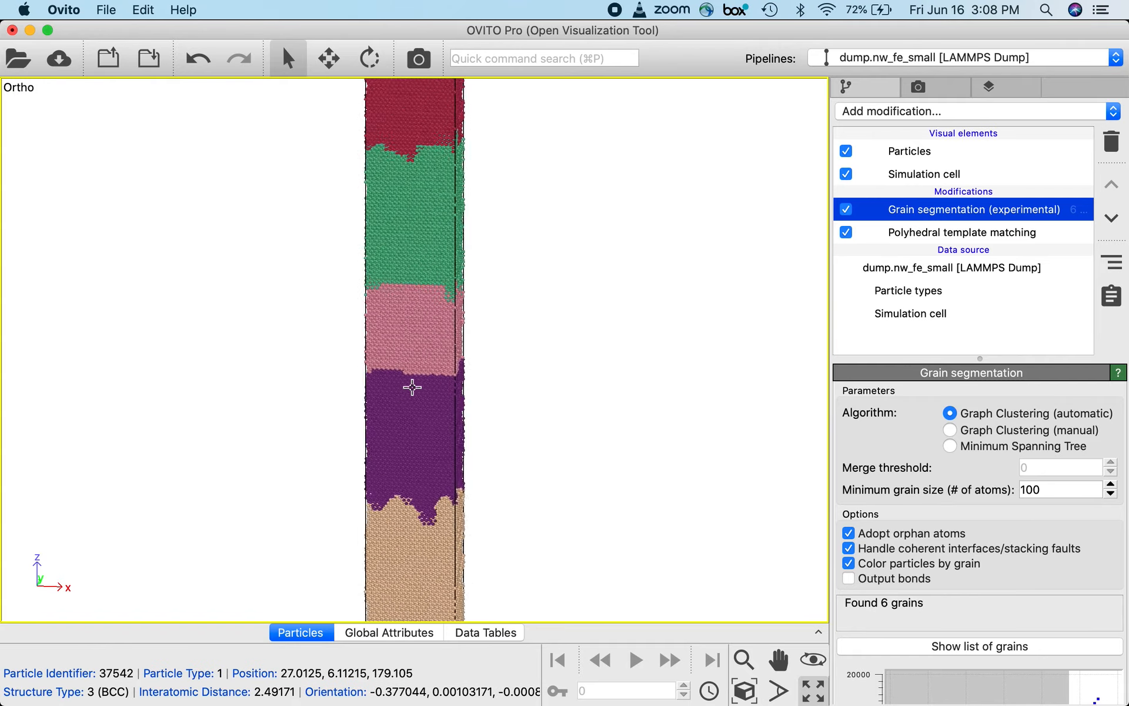
left_click_drag(412, 387, 200, 373)
left_click_drag(411, 393, 251, 387)
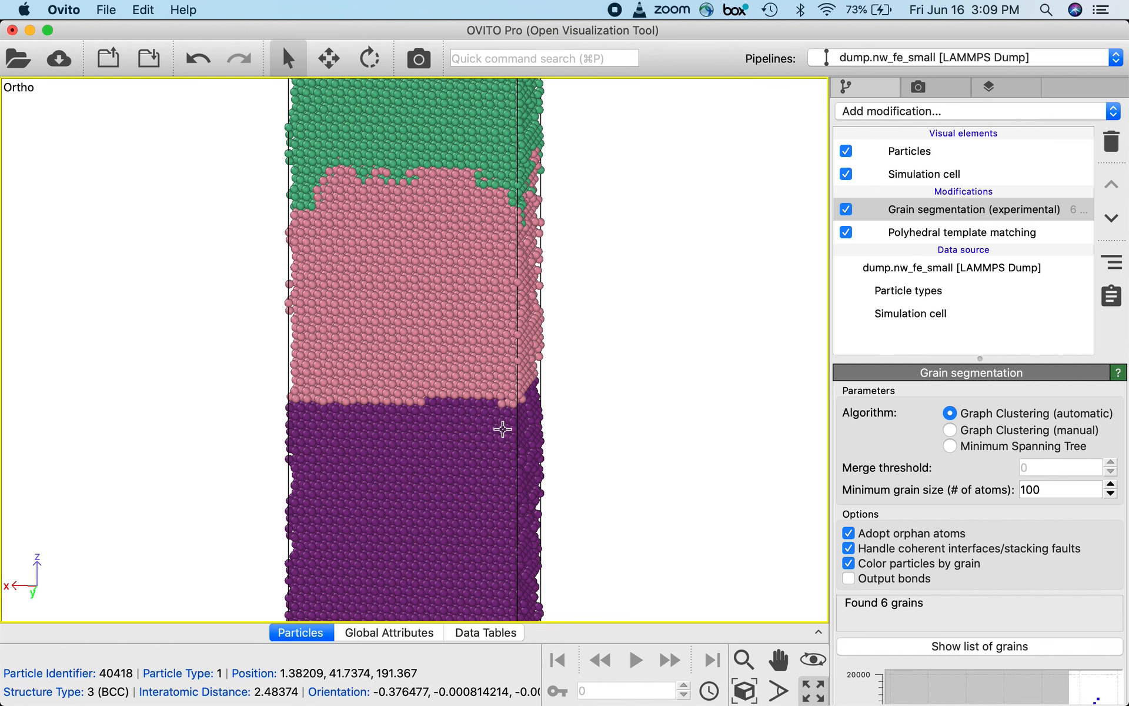
left_click_drag(443, 461, 648, 408)
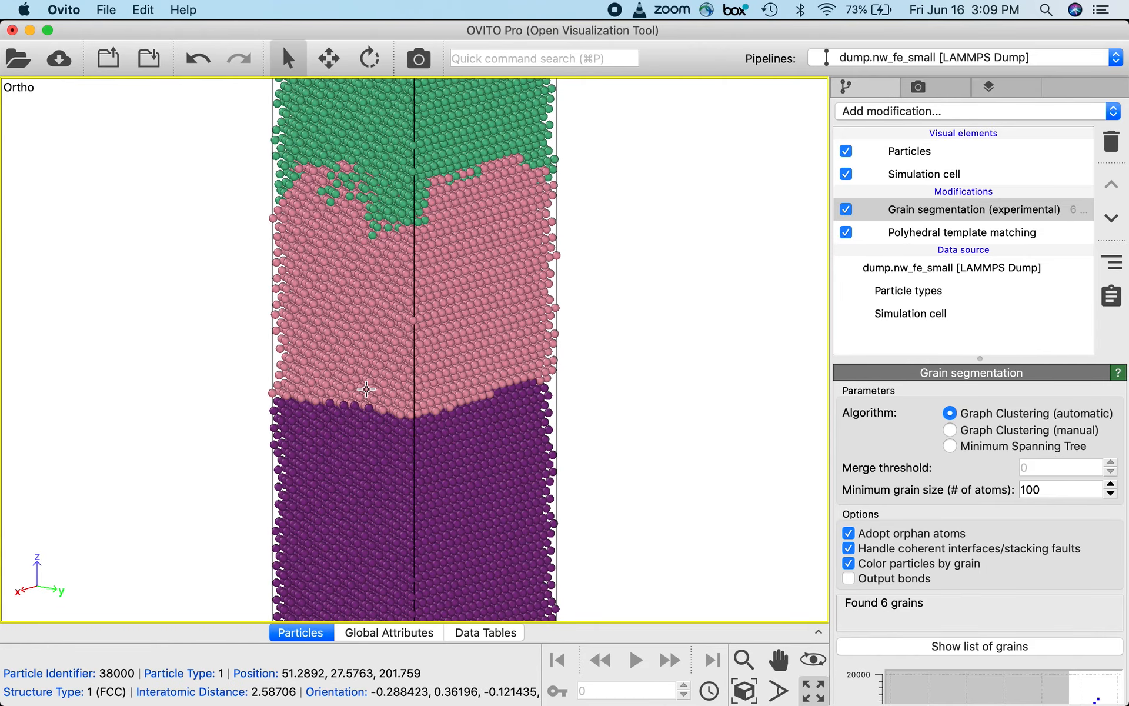
left_click_drag(370, 388, 623, 360)
left_click_drag(428, 343, 484, 335)
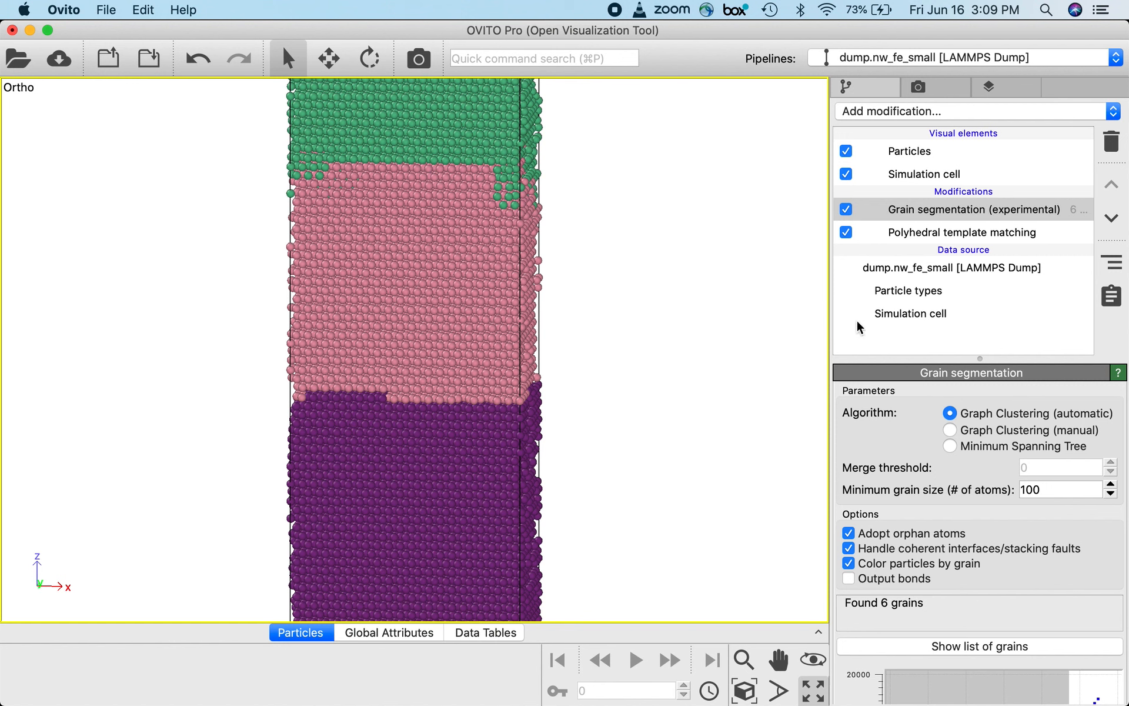
left_click(848, 564)
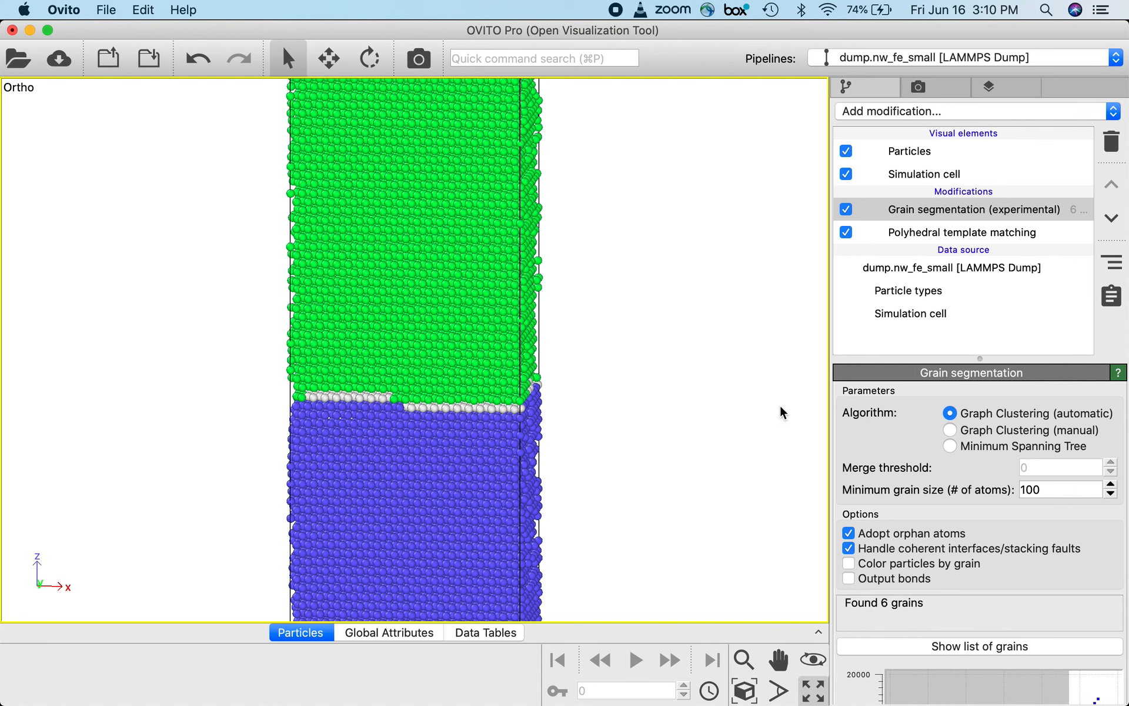
Add a Python script modifier above Grain segmentation in the pipeline
left_click(564, 59)
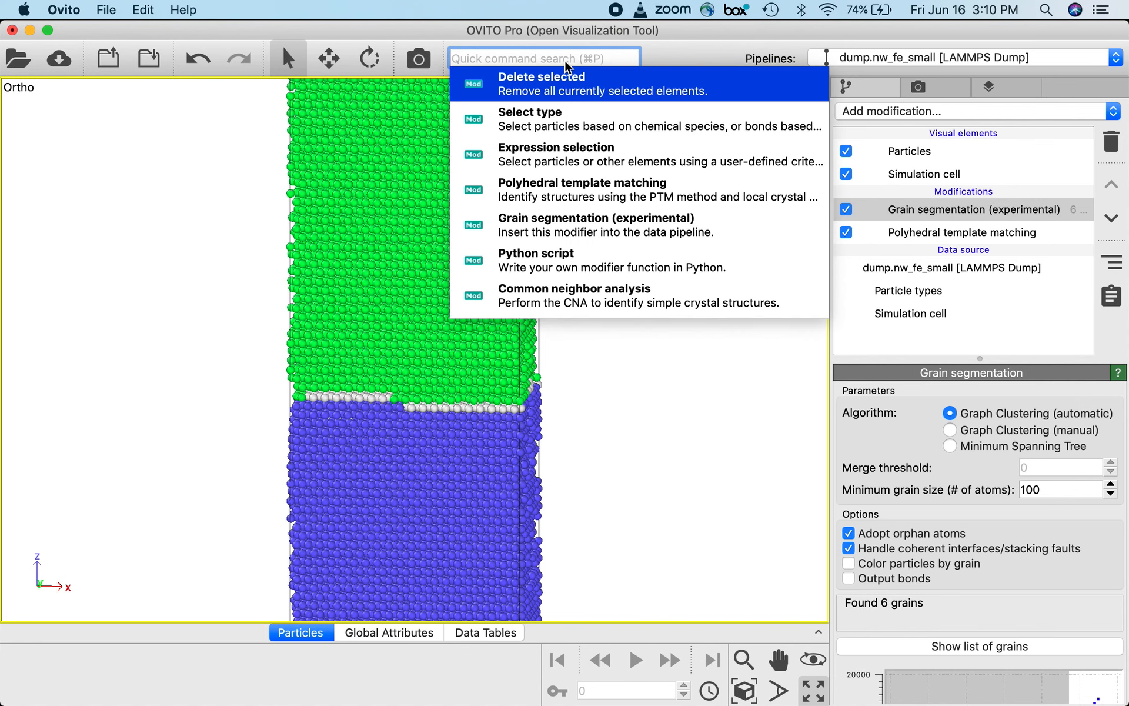
type("pytho")
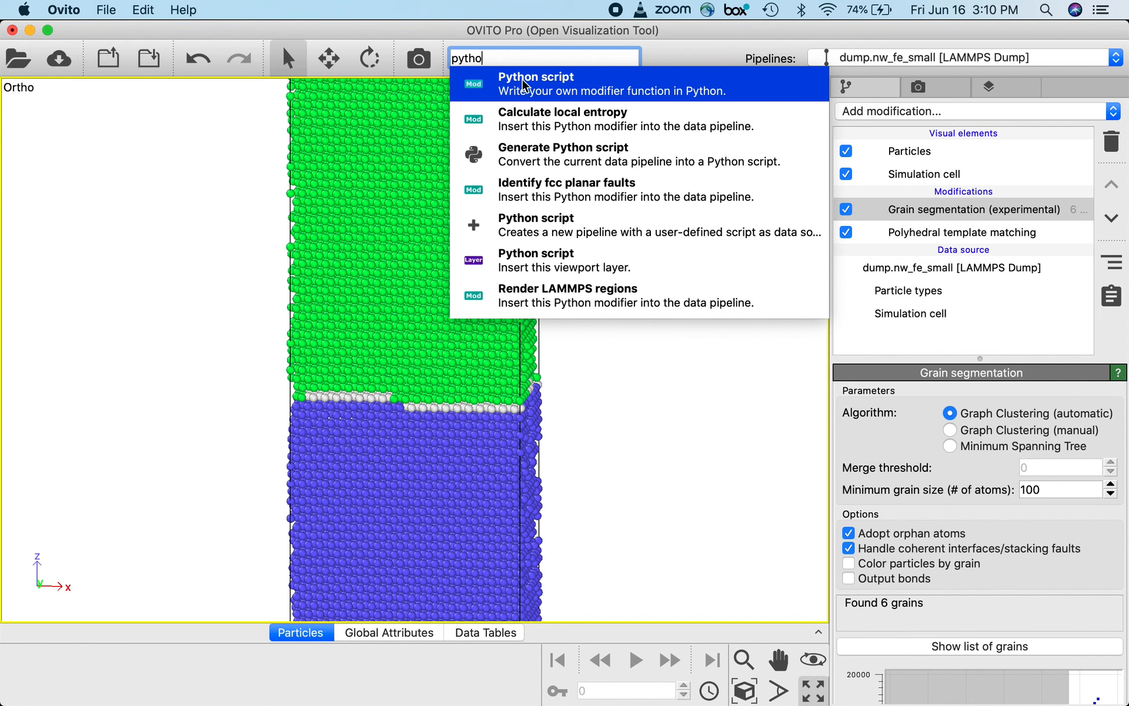
left_click(572, 91)
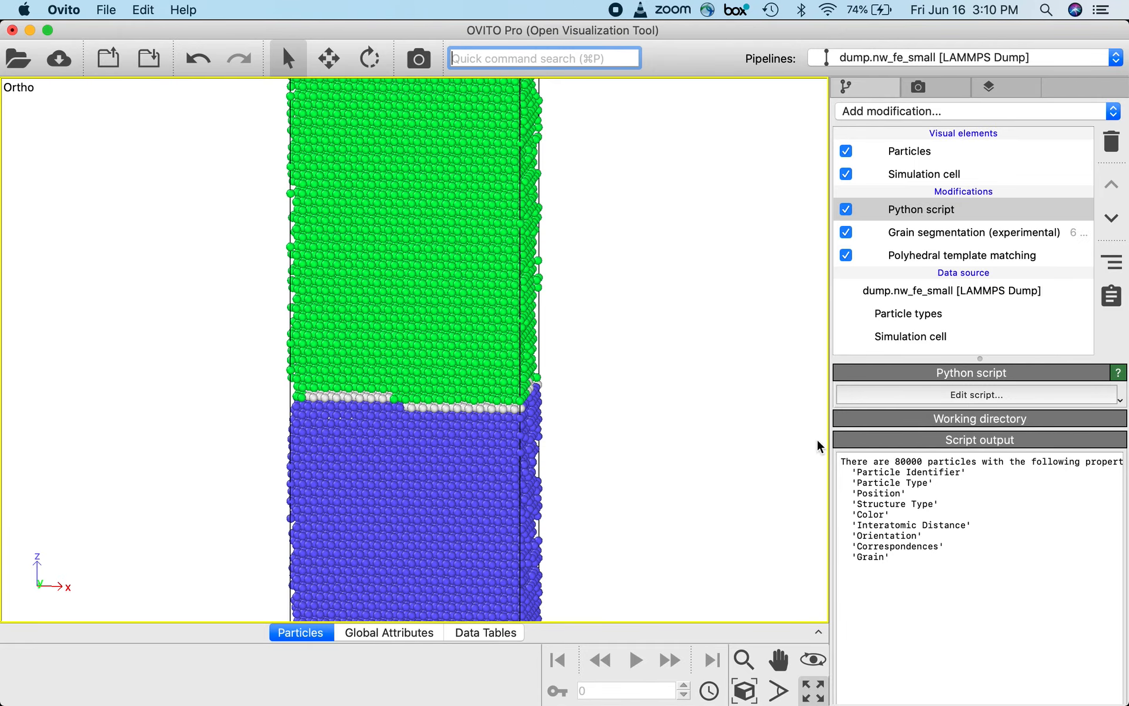
Switch to the ILDA project page on GitLab in Chrome and examine the README's description, usage steps and parameters
key("ctrl+Up")
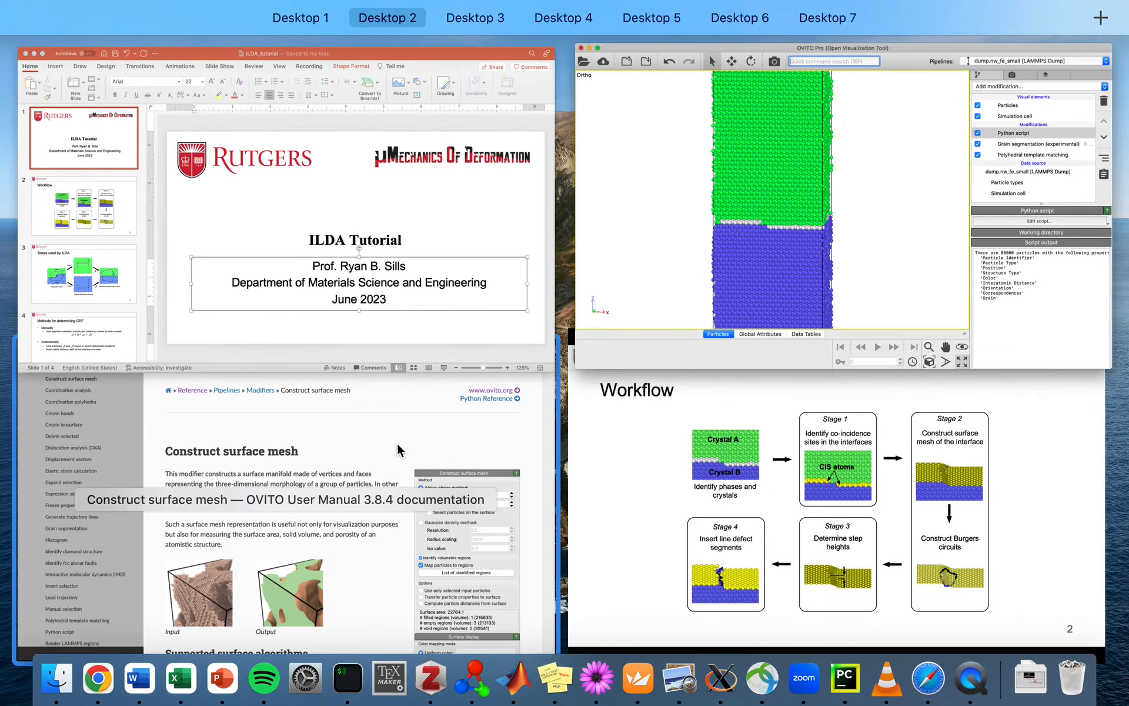
left_click(399, 448)
left_click(410, 44)
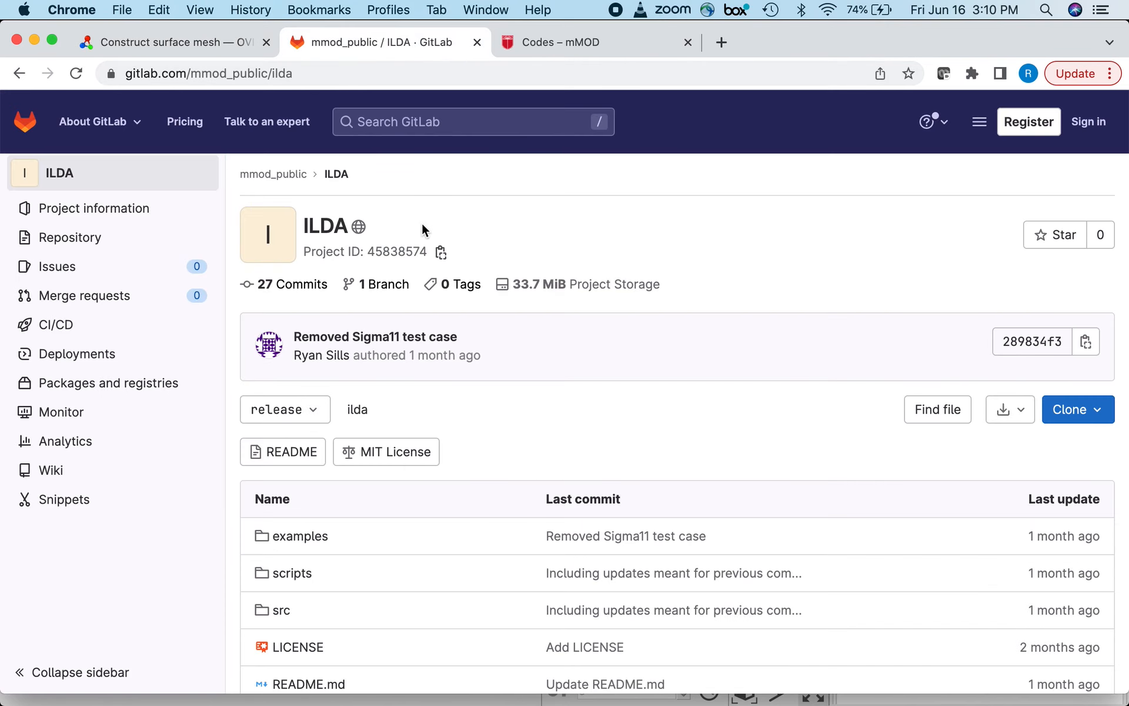
scroll(485, 311, "down", 8)
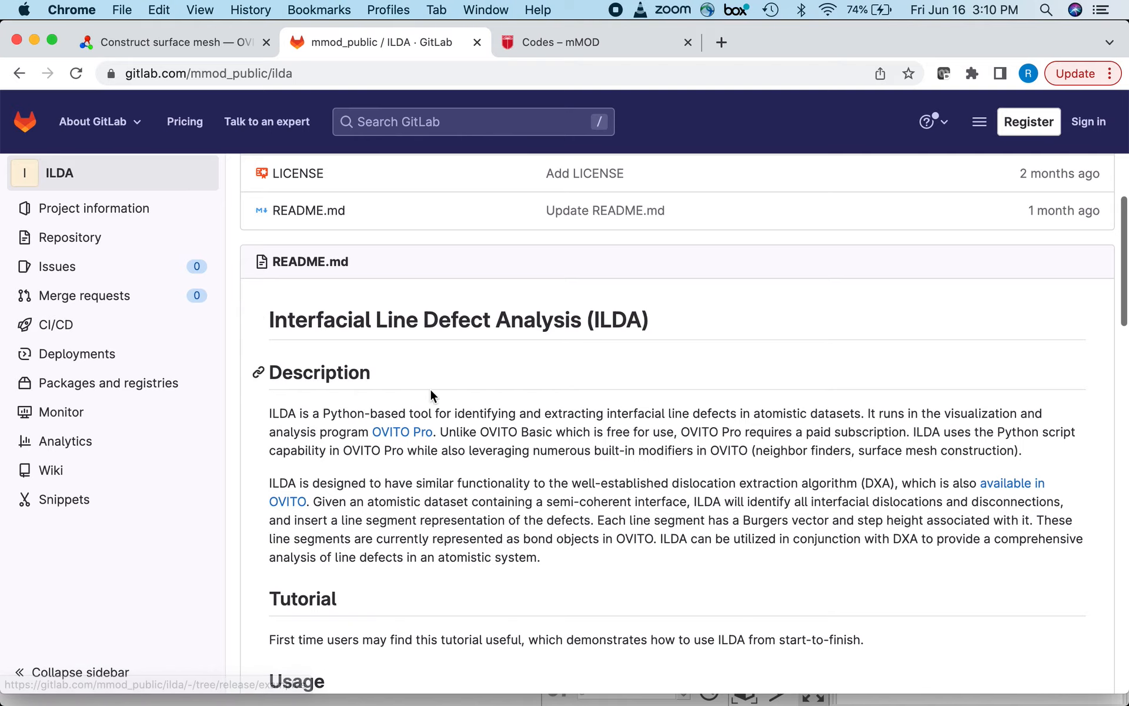
scroll(456, 429, "down", 15)
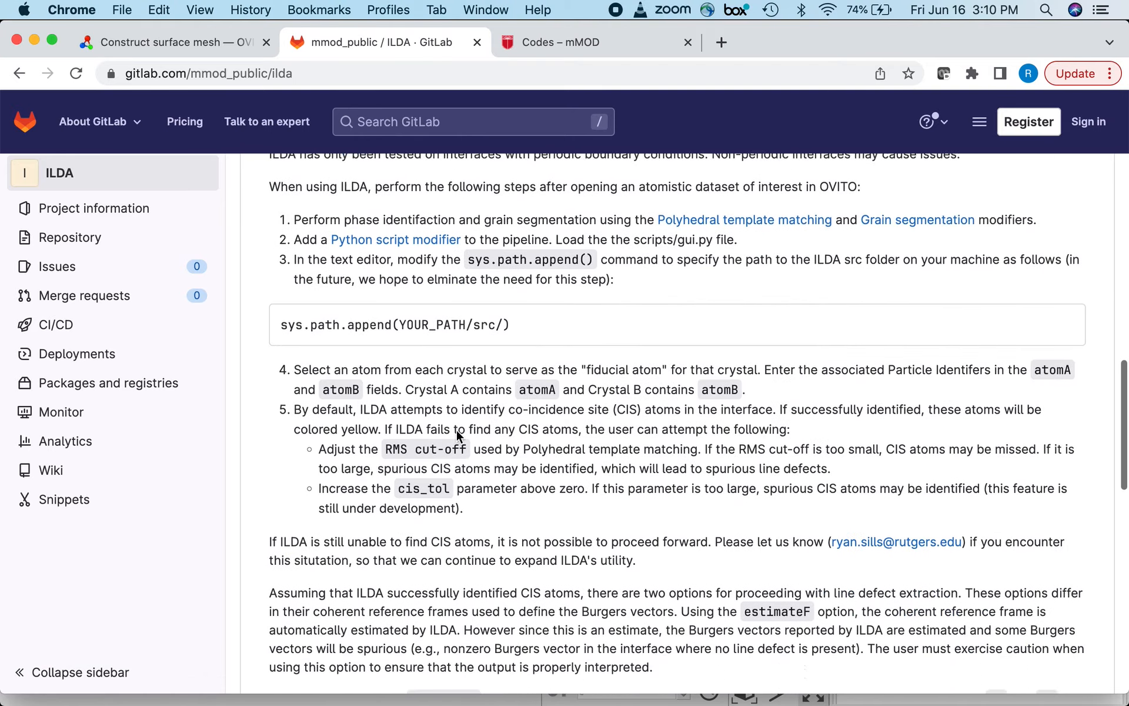
scroll(457, 430, "down", 4)
scroll(451, 428, "up", 10)
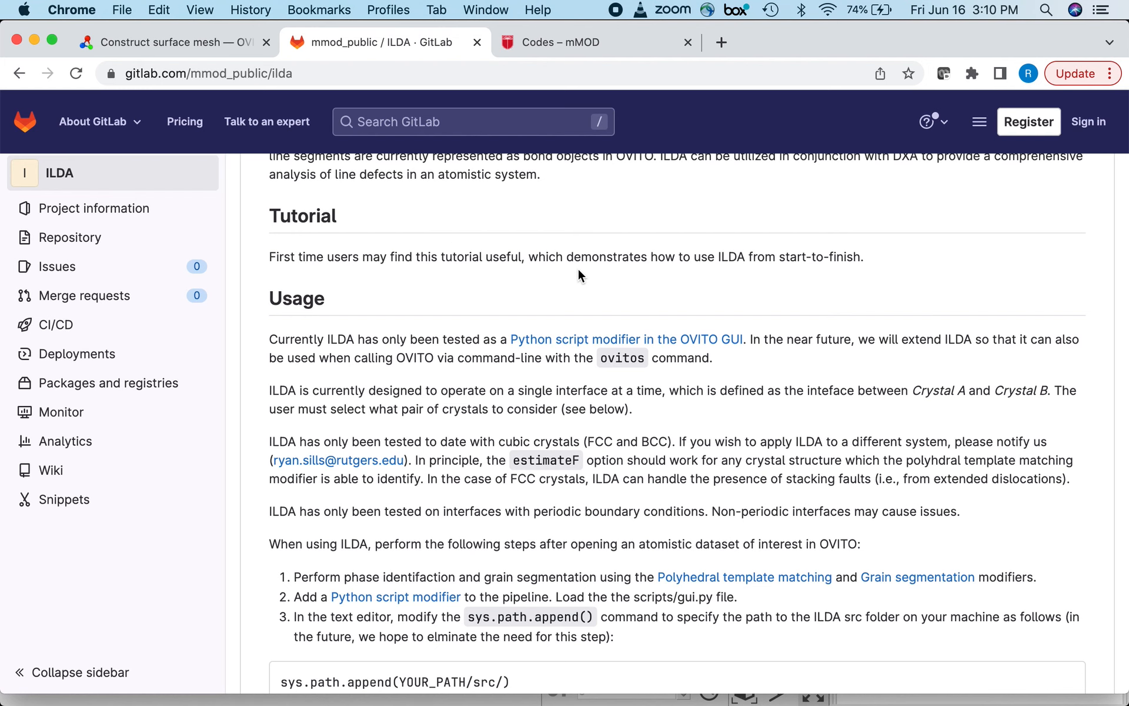
scroll(511, 503, "down", 8)
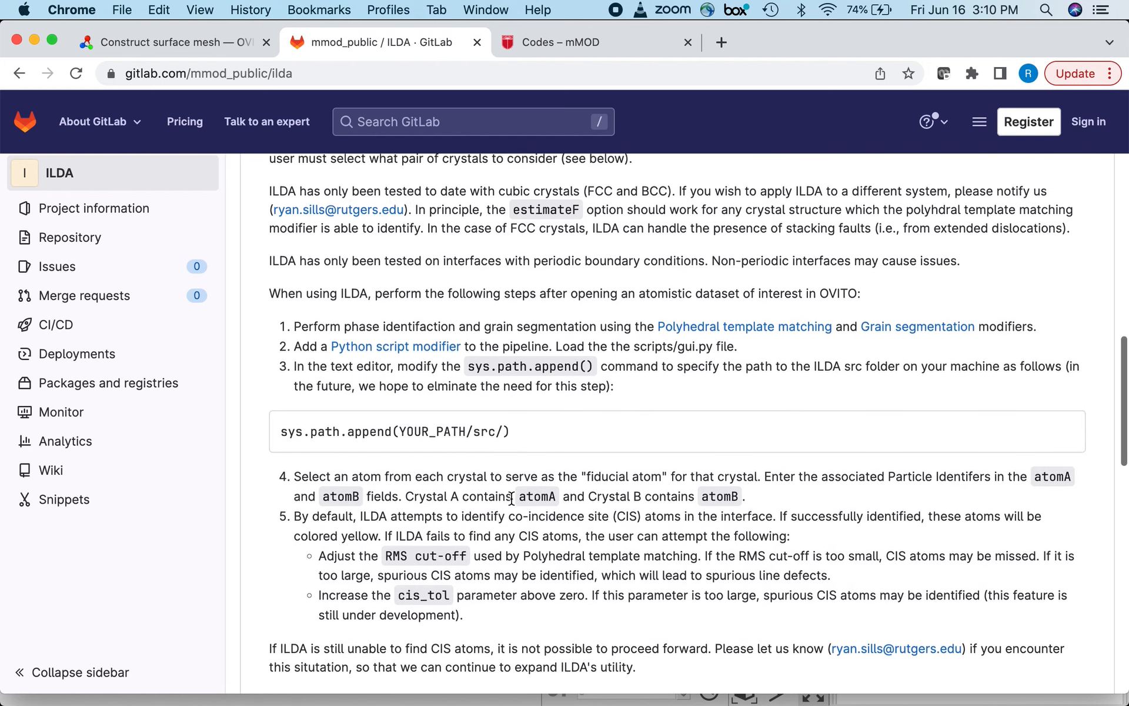
scroll(511, 498, "down", 20)
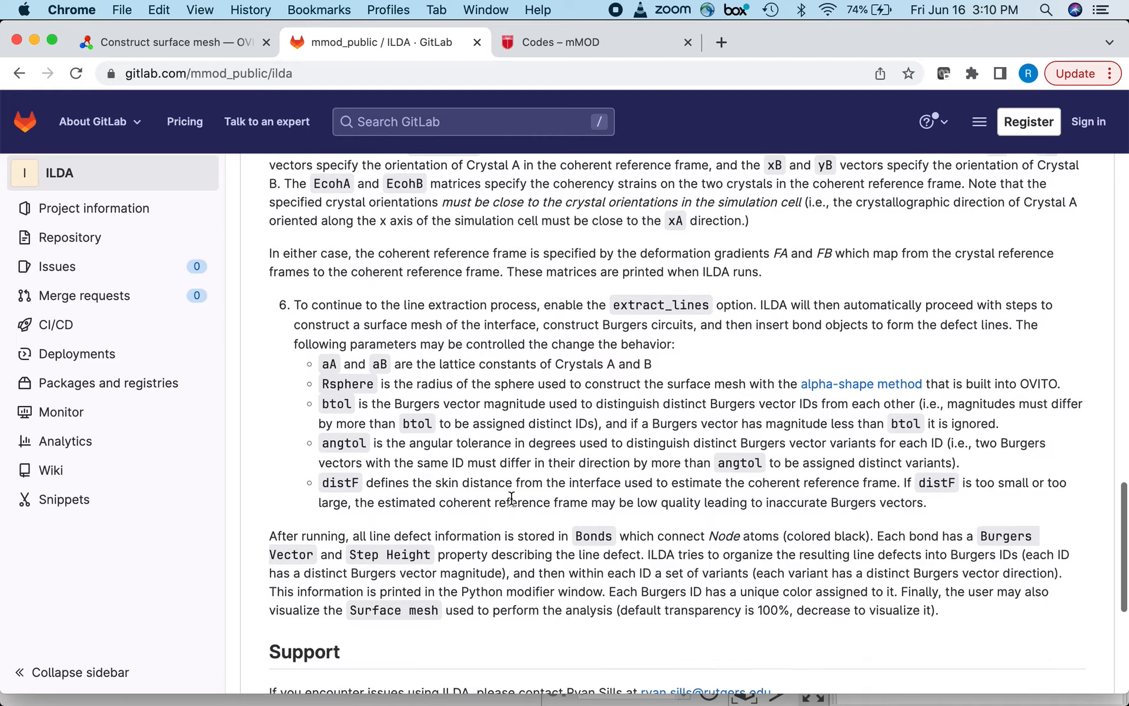
scroll(512, 503, "down", 6)
scroll(512, 503, "up", 20)
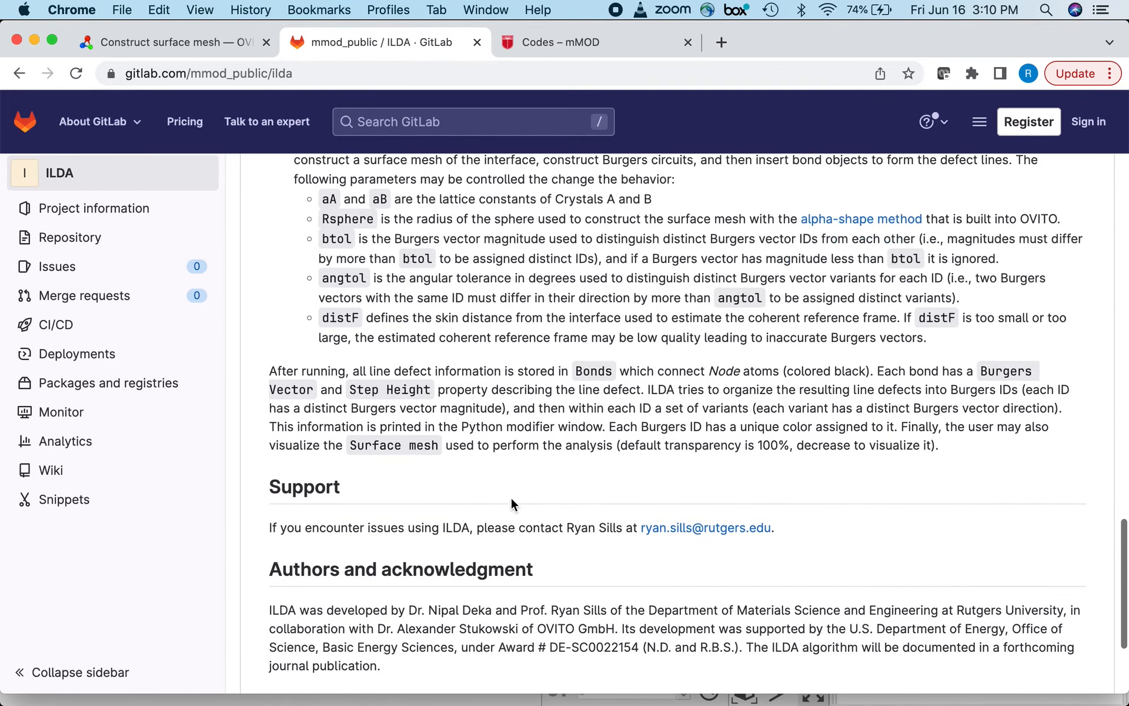
scroll(511, 499, "up", 10)
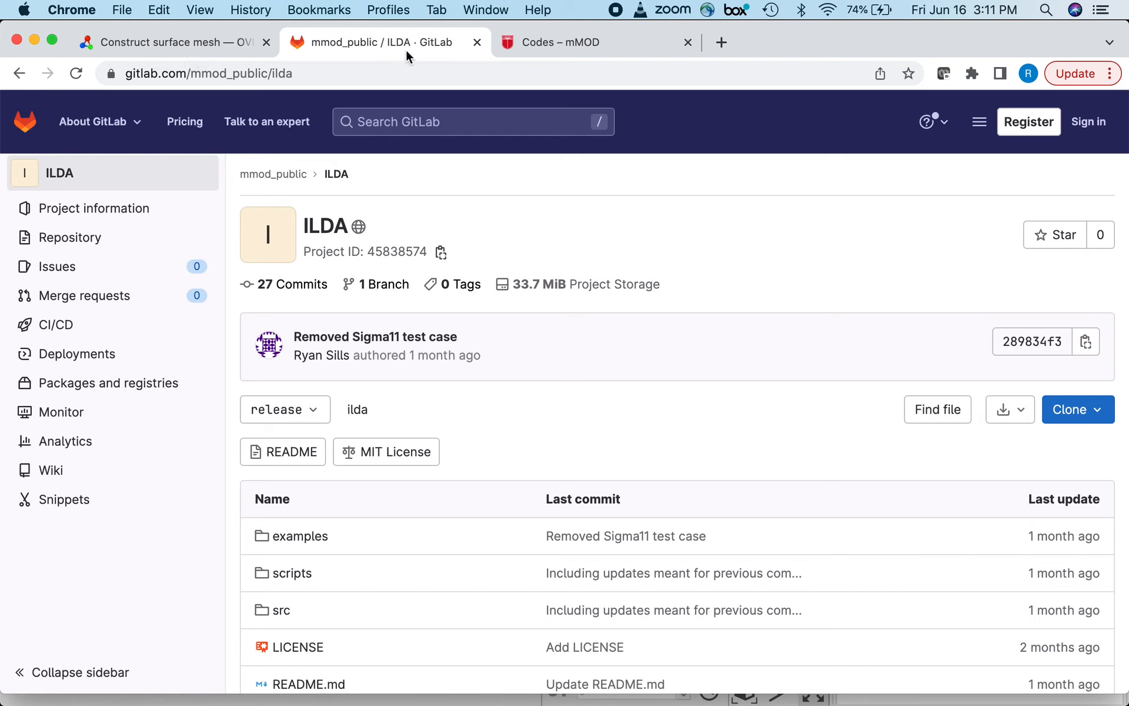
View the ILDA entry on the mMOD Codes page in Chrome, returning to OVITO Pro after checking it
left_click(534, 45)
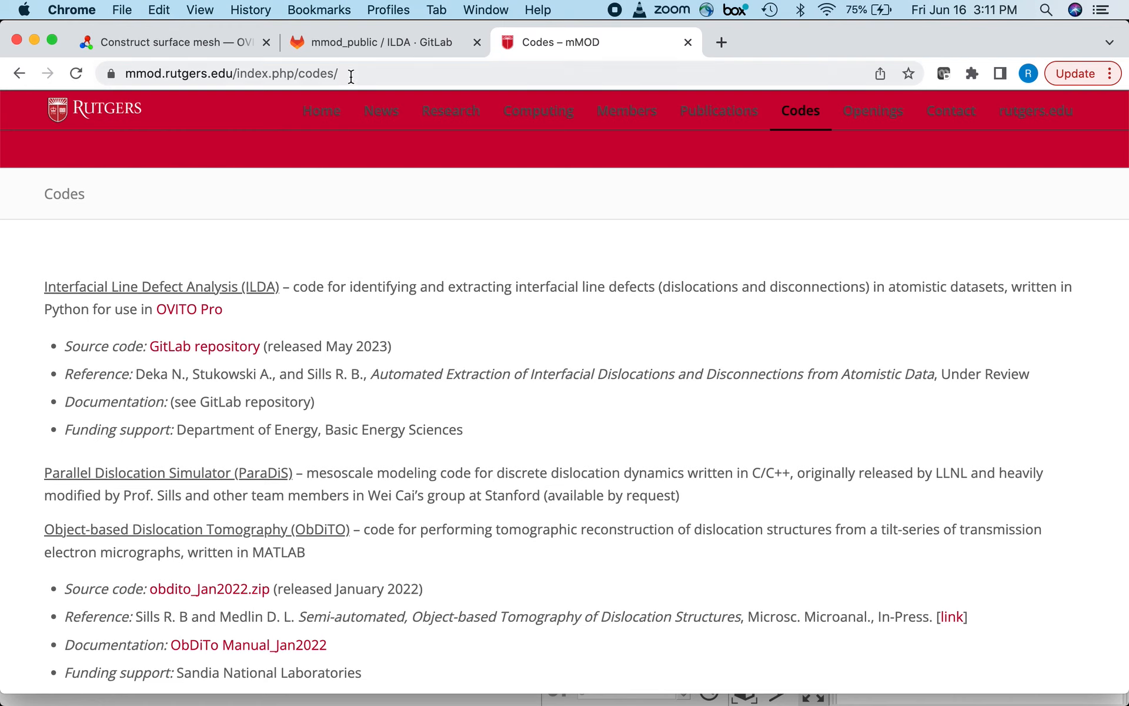
left_click(365, 41)
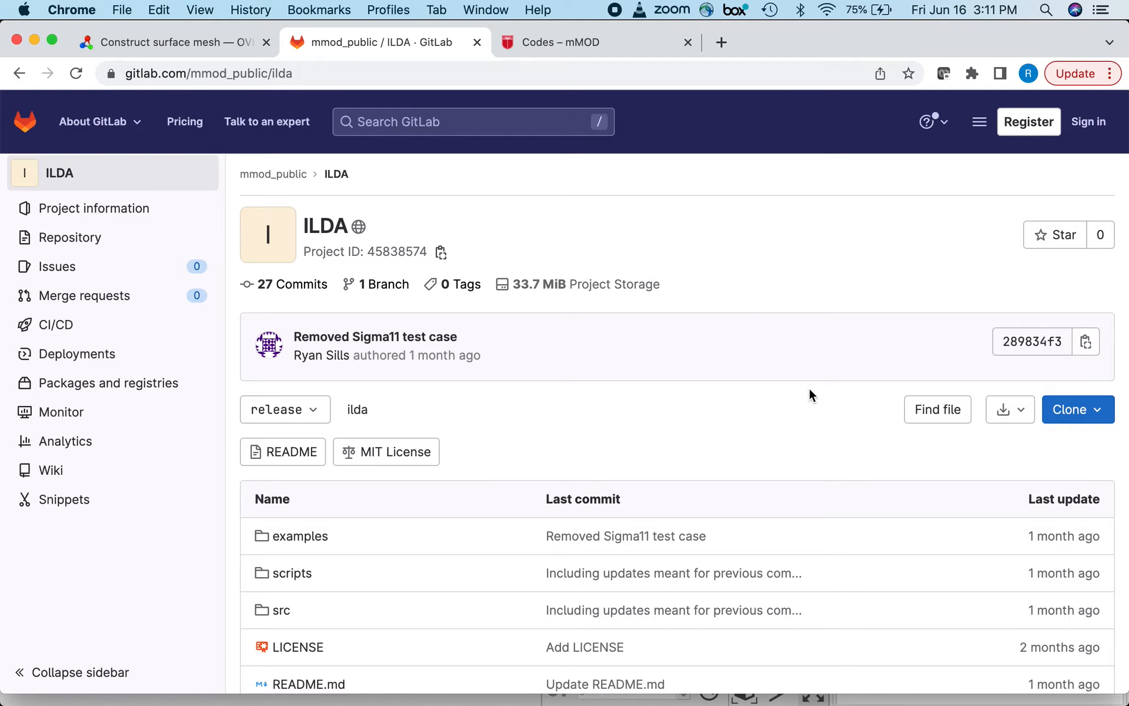
key("ctrl+Up")
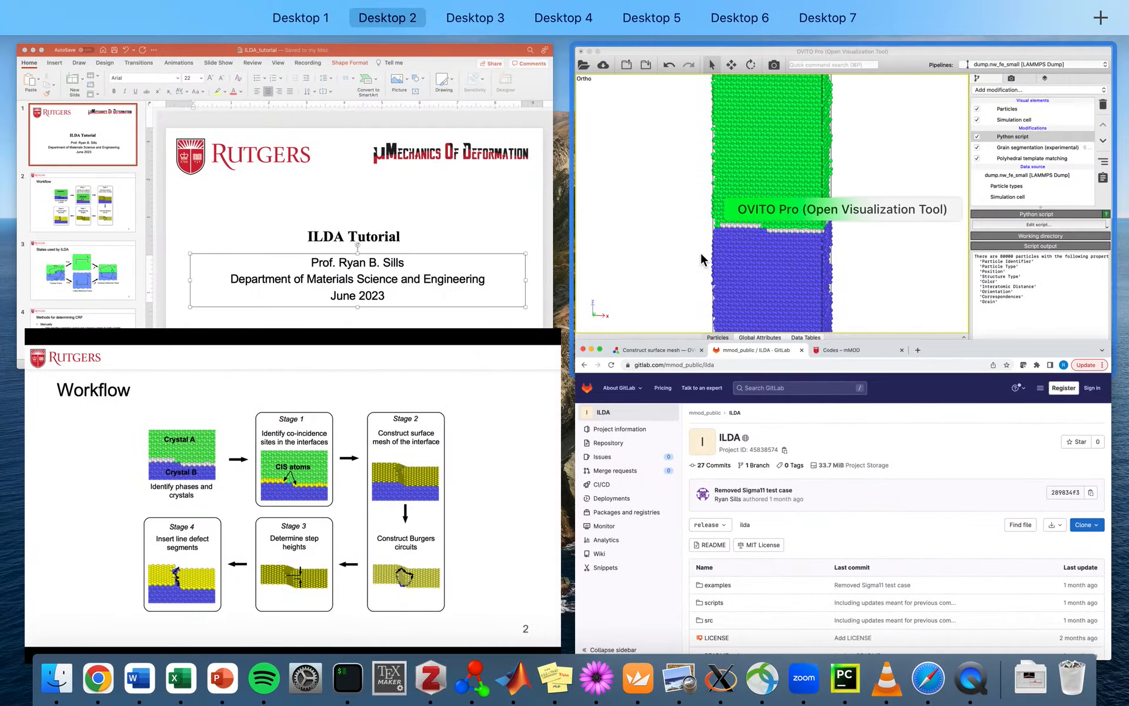
left_click(654, 243)
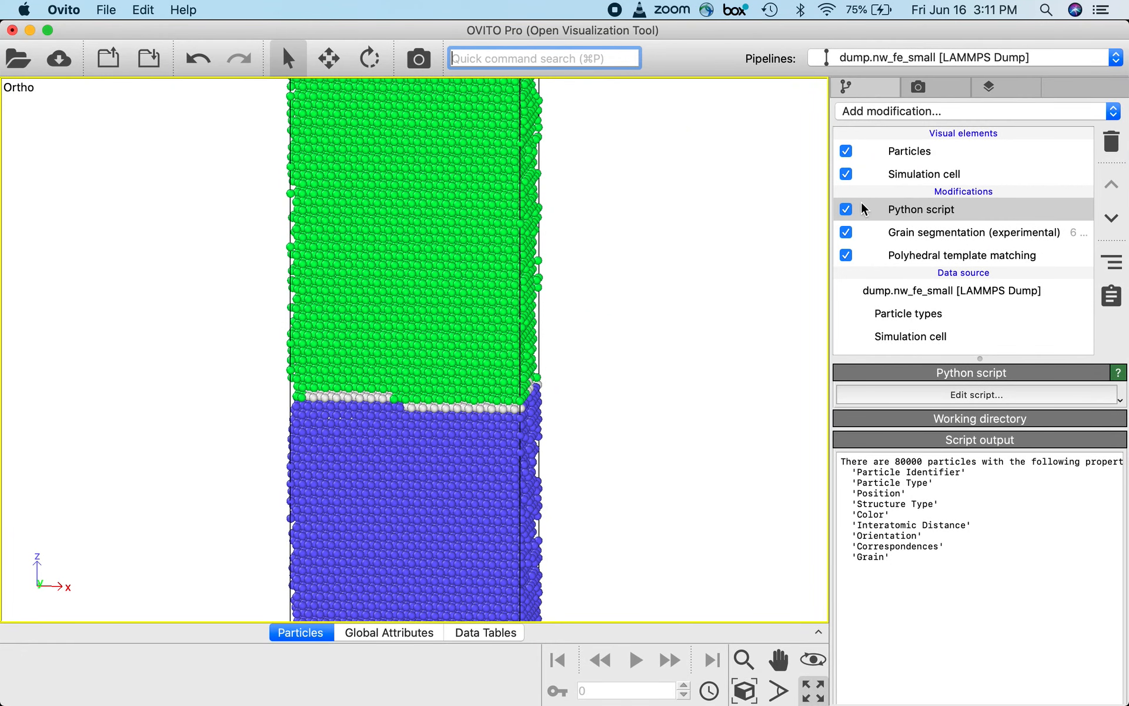
Load gui.py from the ilda/scripts folder on the Desktop into the Python script modifier
left_click(931, 393)
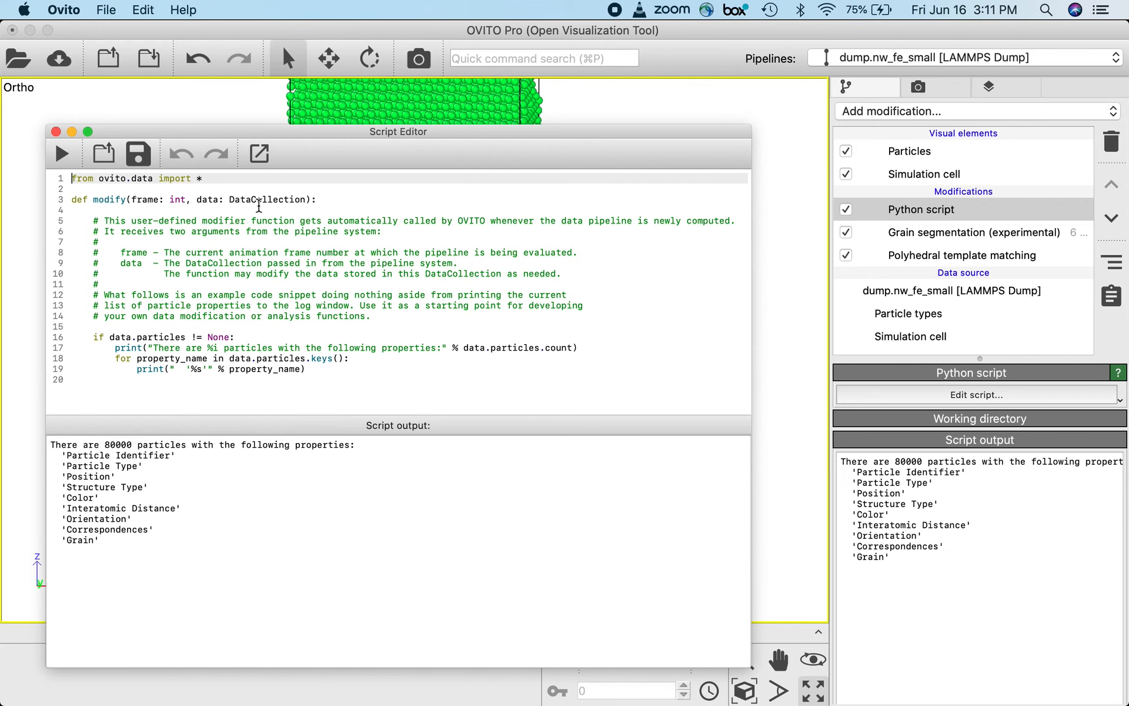
left_click(105, 156)
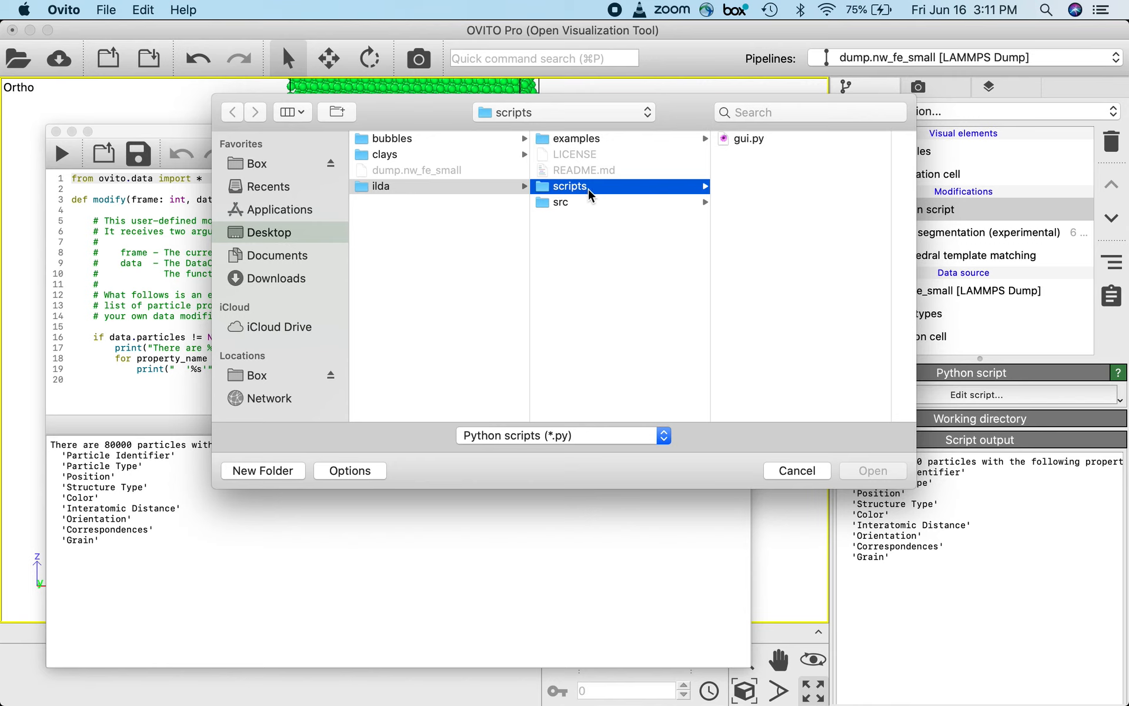
left_click(748, 140)
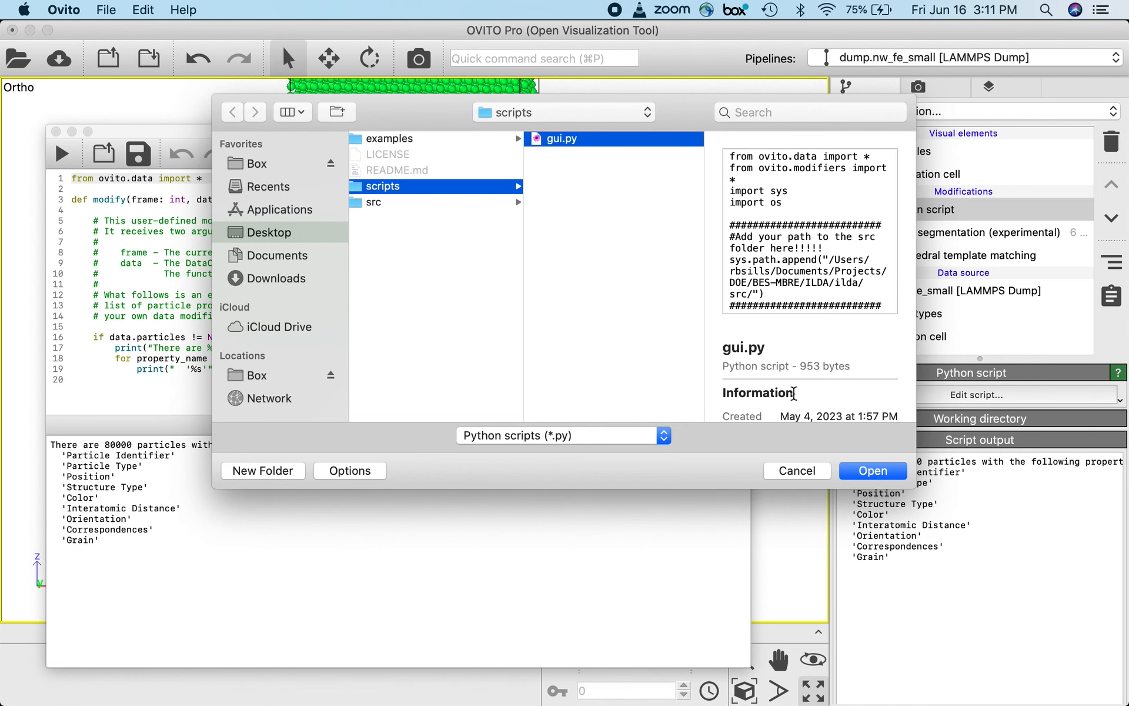
left_click(876, 476)
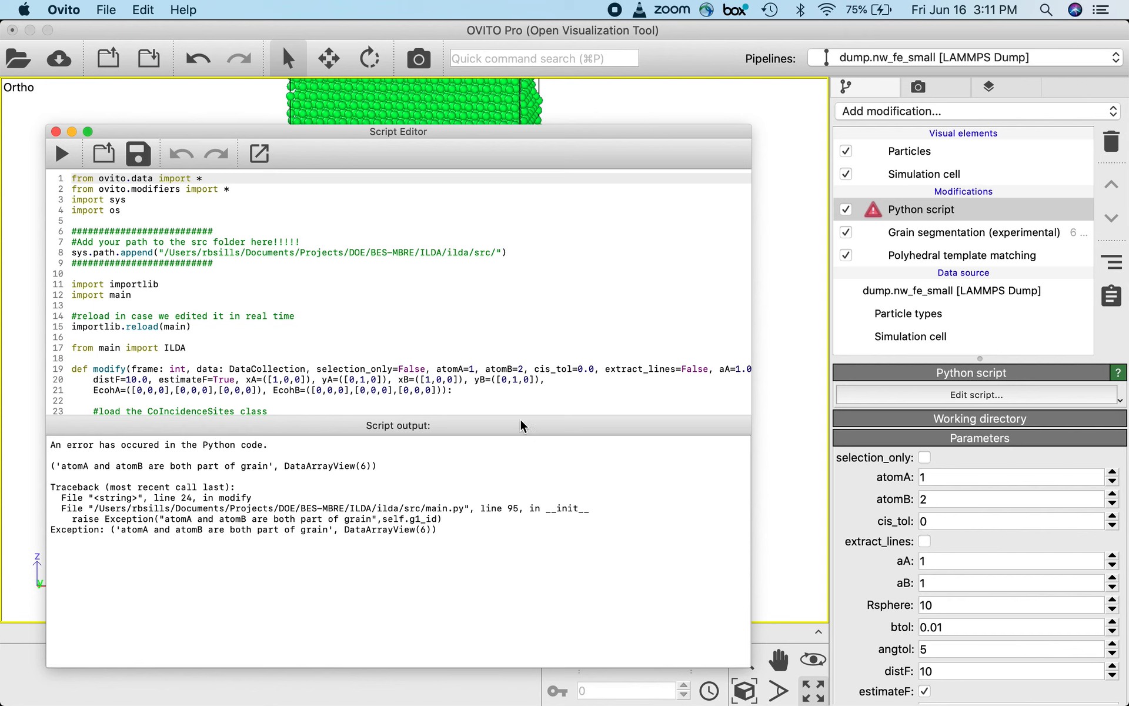
Examine the loaded script's imports, src folder path and the argument list of its modify function
scroll(447, 325, "down", 2)
scroll(447, 325, "up", 2)
scroll(447, 325, "down", 2)
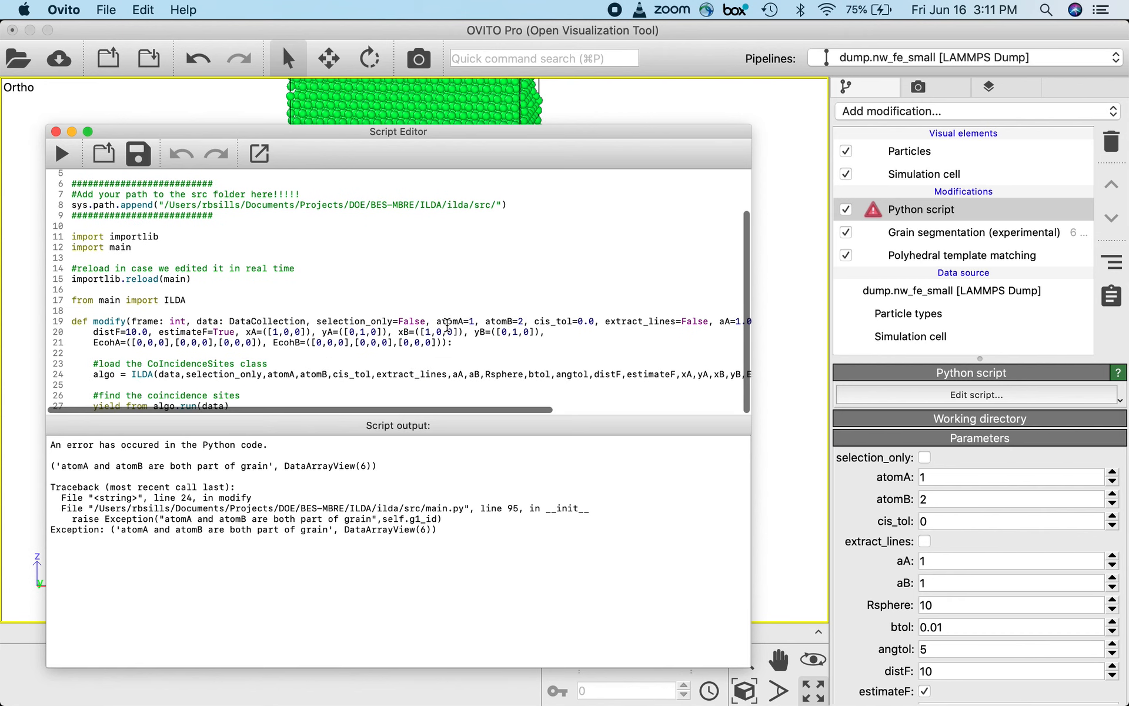
scroll(447, 325, "up", 2)
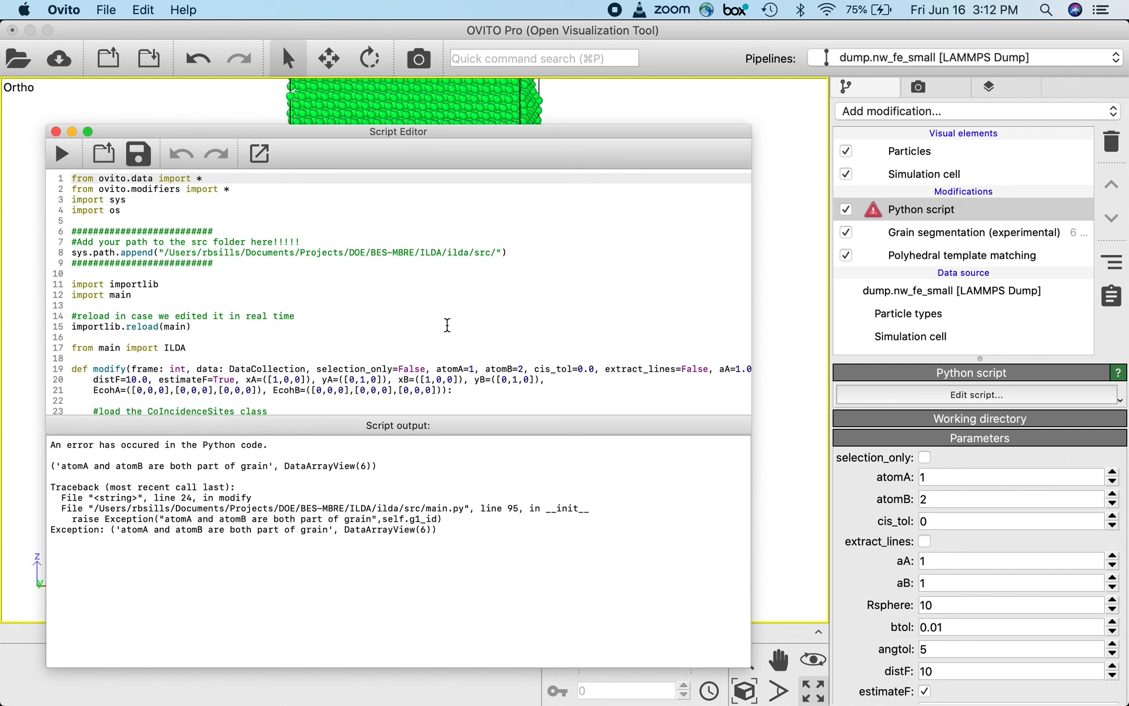
scroll(447, 325, "down", 1)
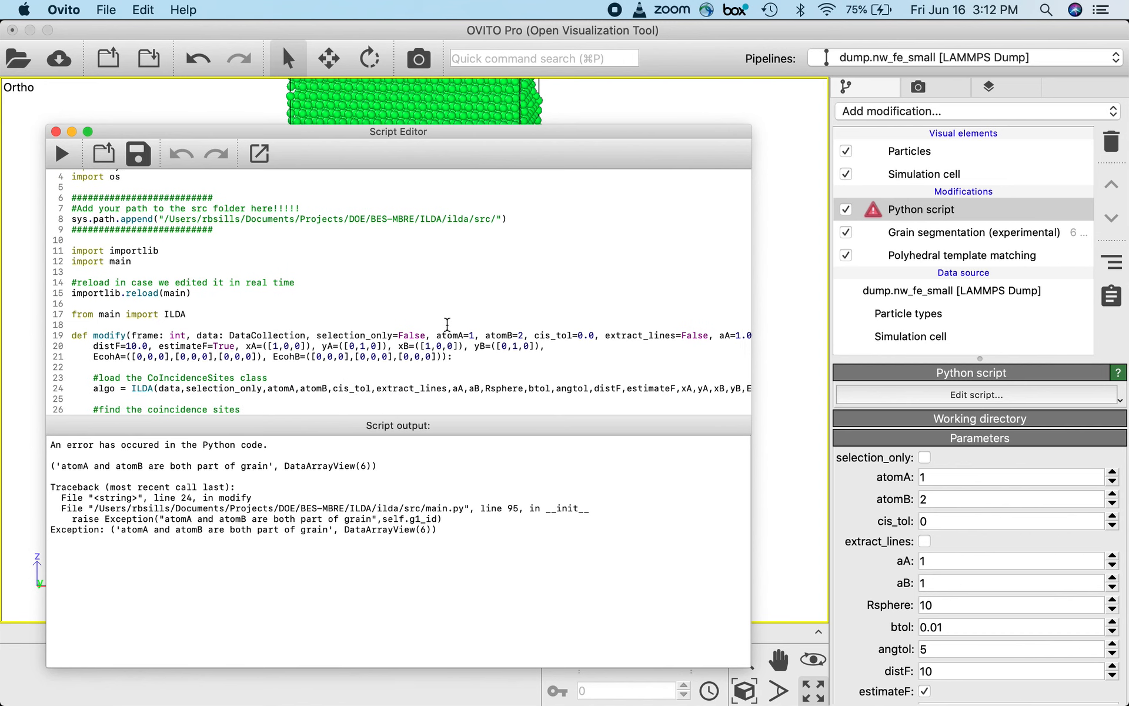
scroll(445, 316, "up", 1)
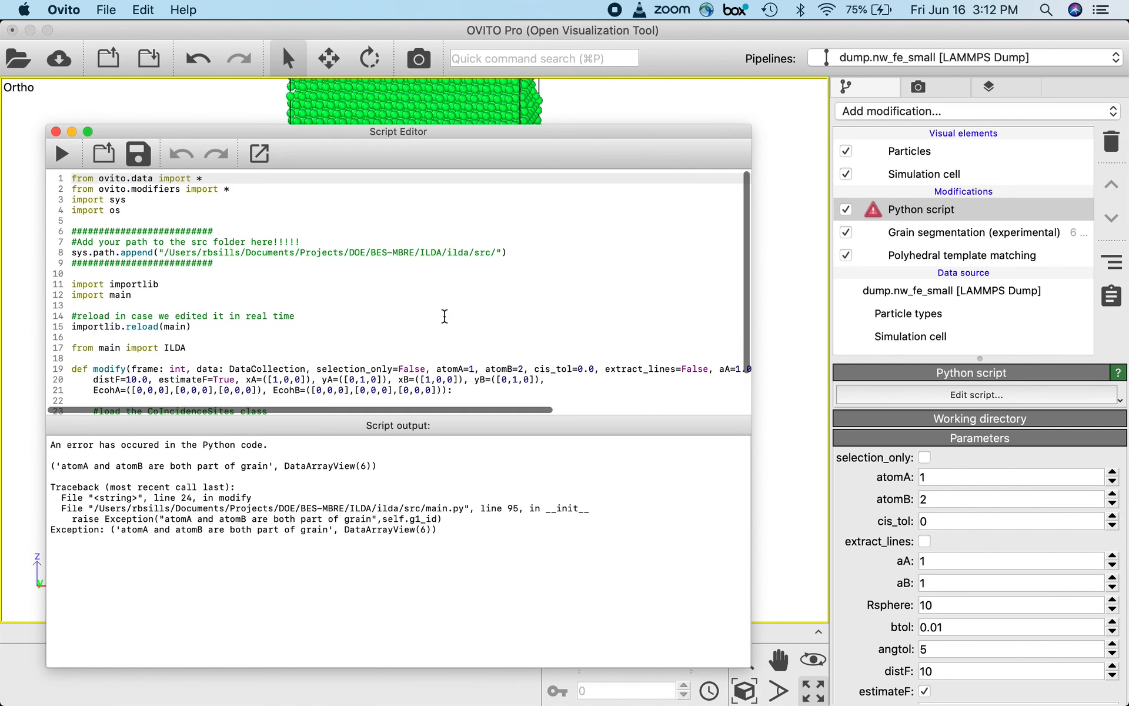
scroll(444, 316, "down", 2)
scroll(445, 316, "up", 1)
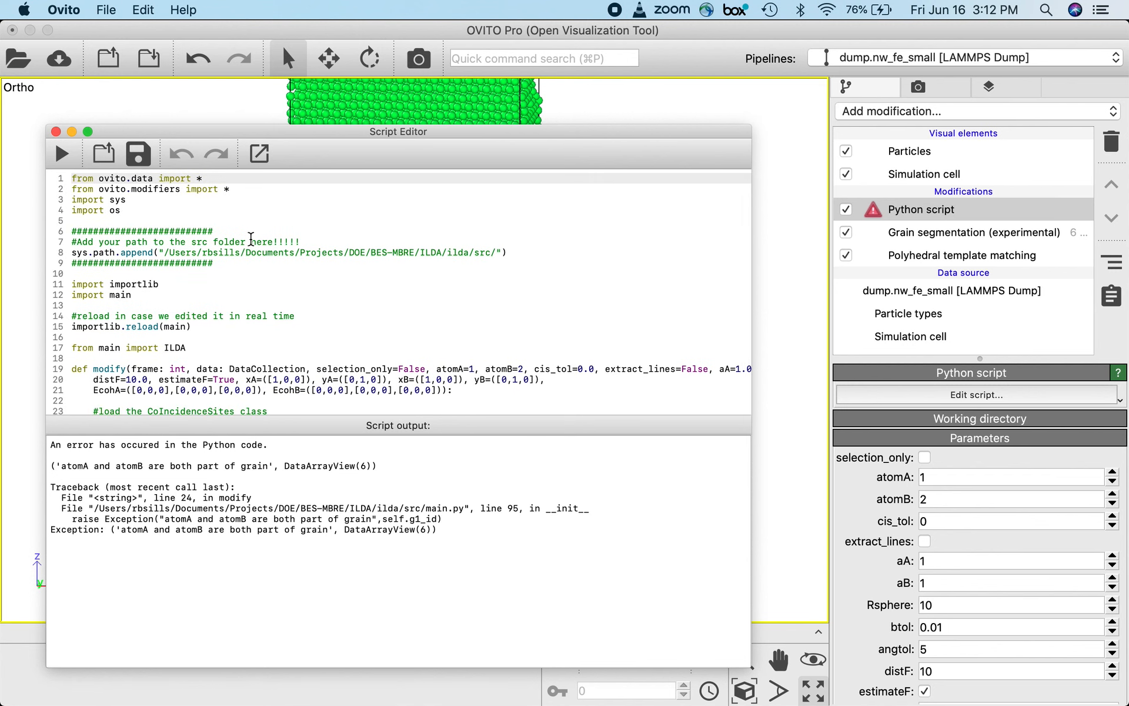
Examine the folder path in the sys.path.append line, including its ILDA and src parts, and close the script editor
left_click_drag(165, 253, 494, 253)
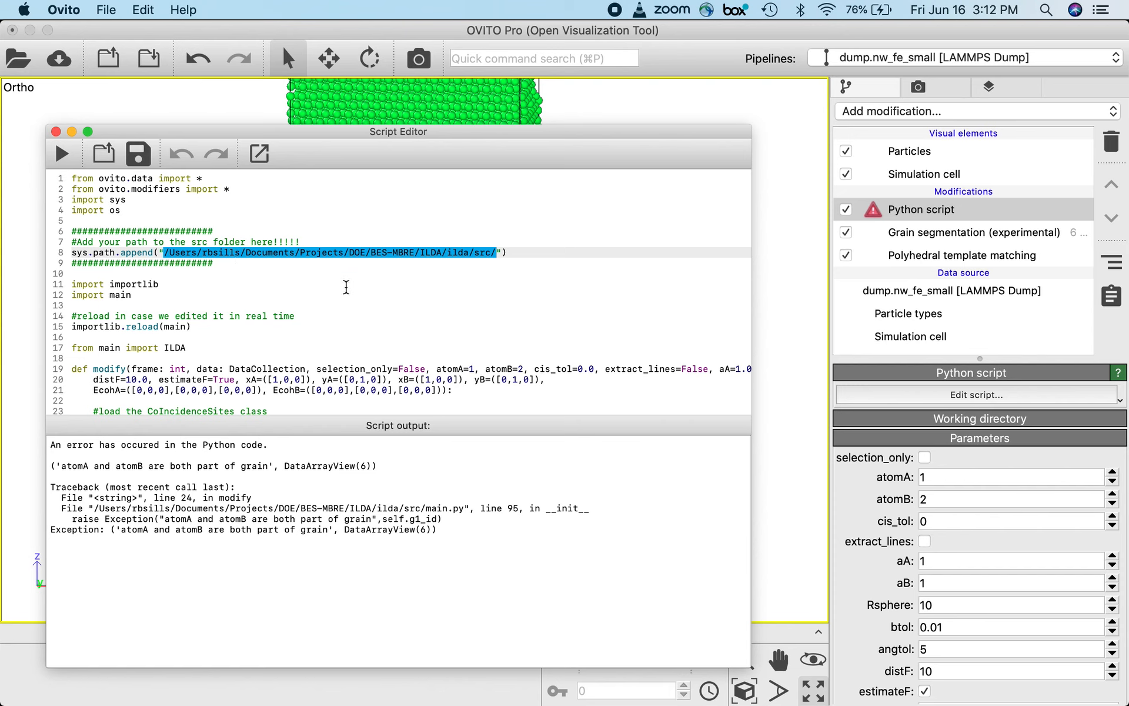
left_click(393, 271)
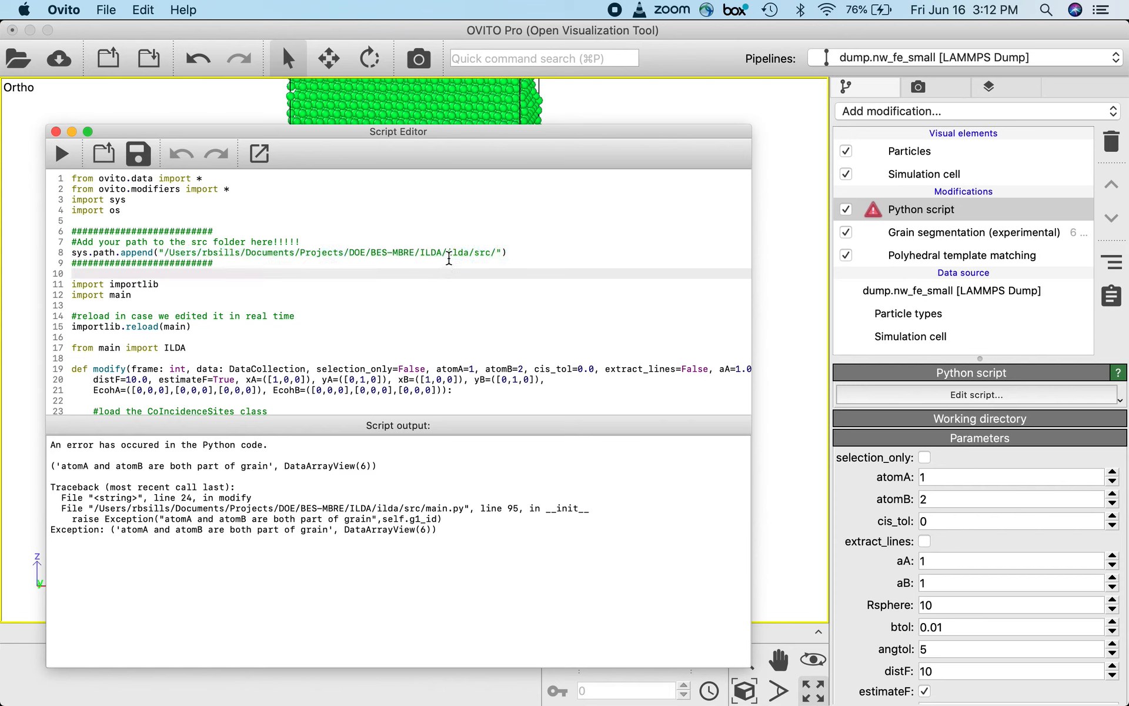
left_click(436, 253)
double_click(435, 252)
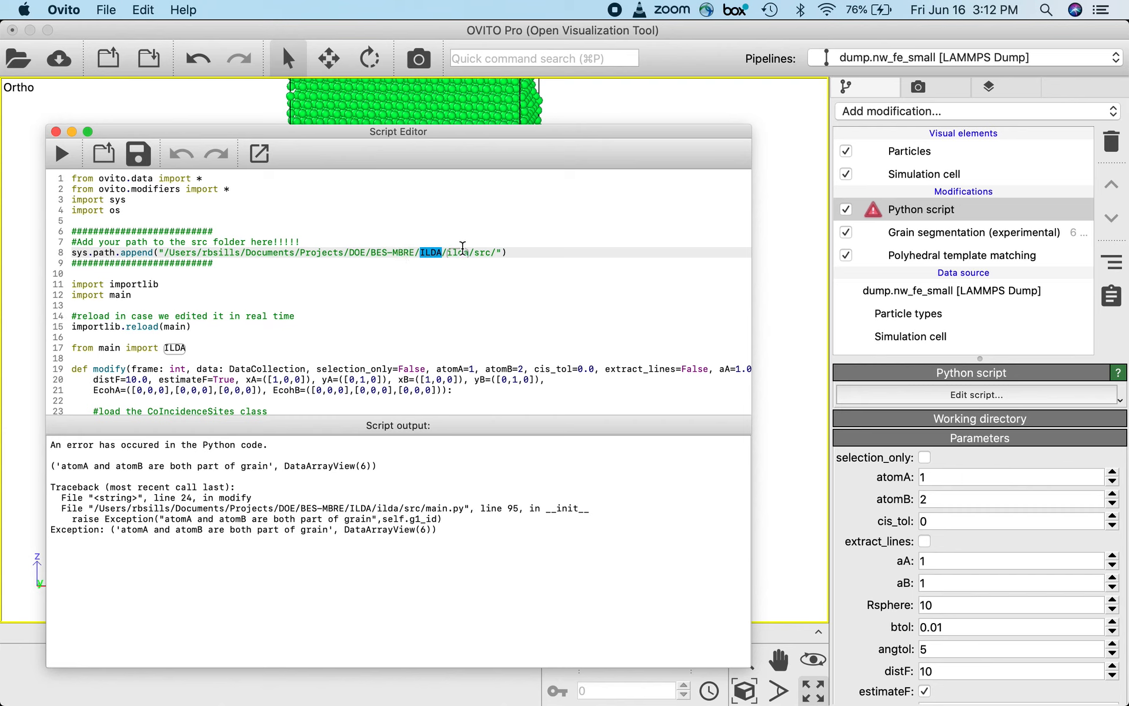
double_click(481, 253)
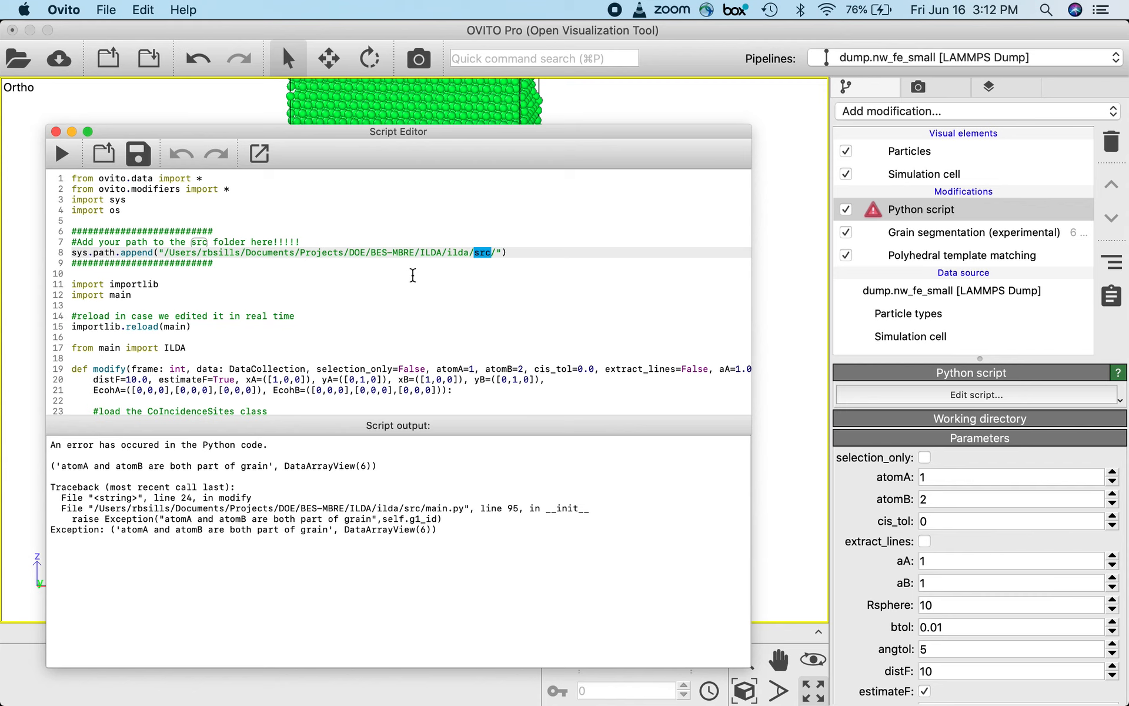
left_click(392, 274)
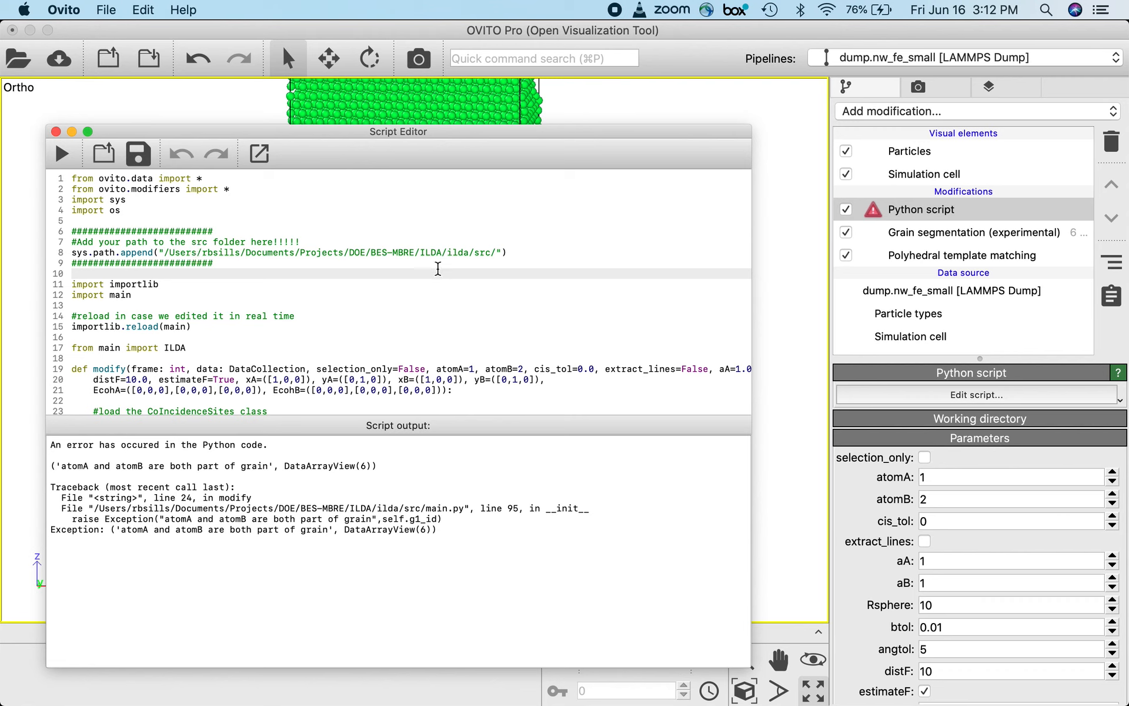
left_click(344, 287)
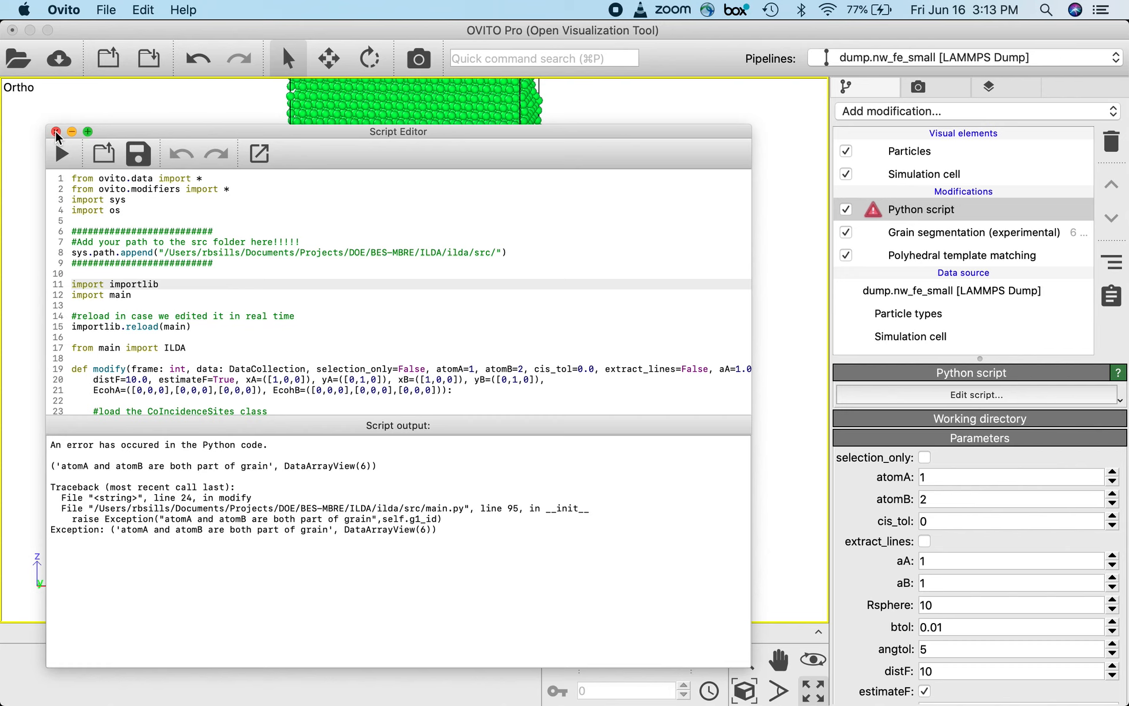
left_click(55, 132)
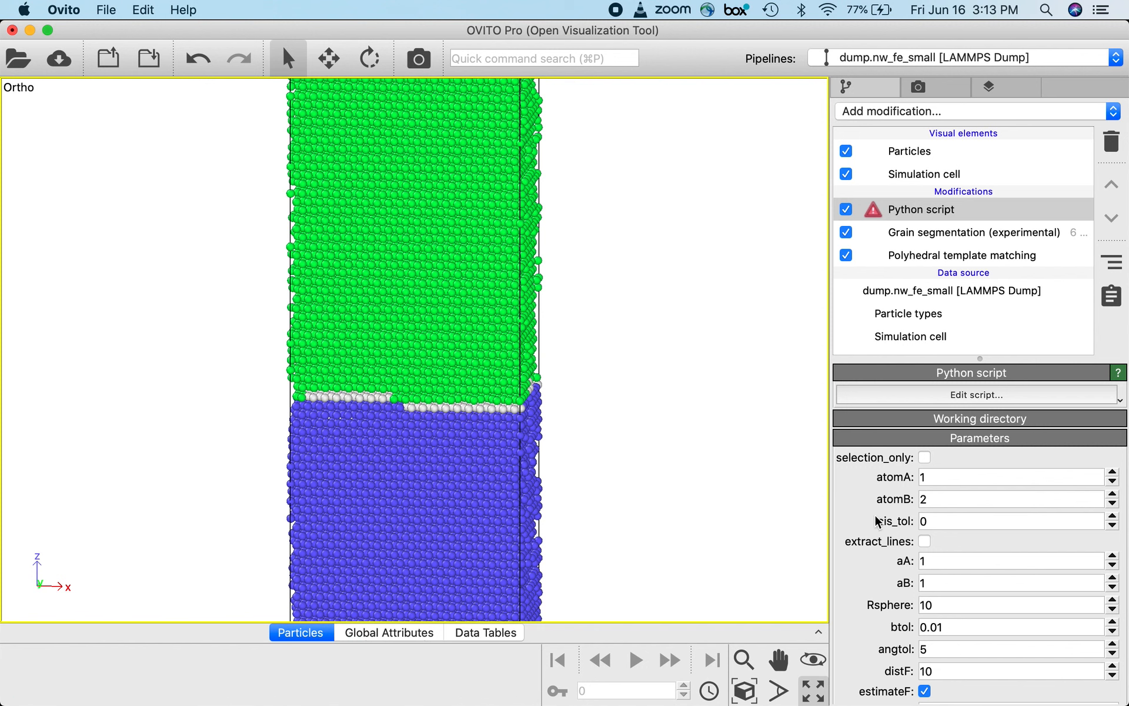
Examine the Python script modifier's ILDA parameters, from selection_only and atomA down through the crystal orientation settings
scroll(856, 503, "down", 1)
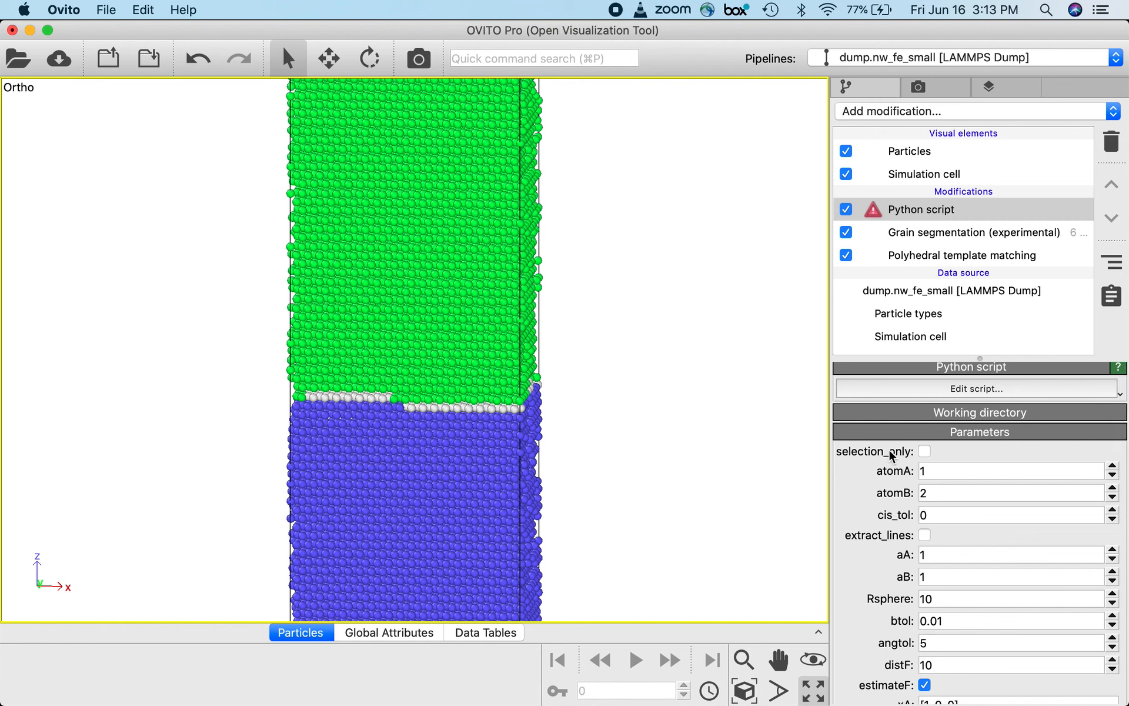
scroll(867, 484, "up", 1)
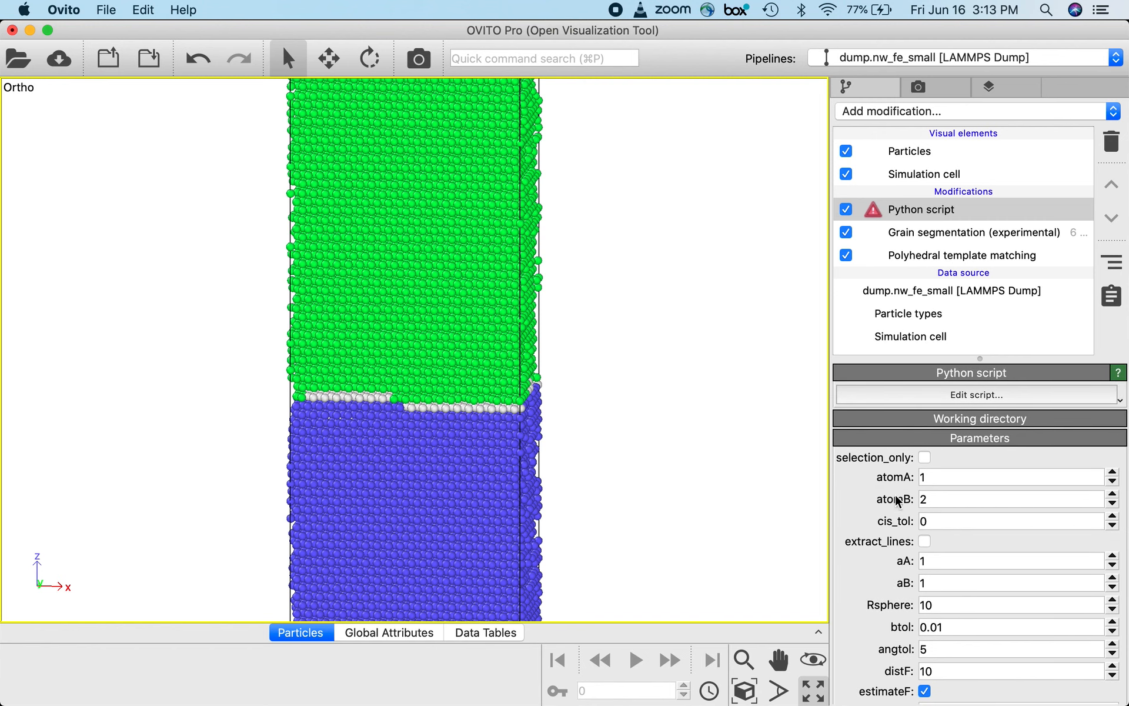
scroll(894, 499, "down", 10)
scroll(896, 500, "up", 12)
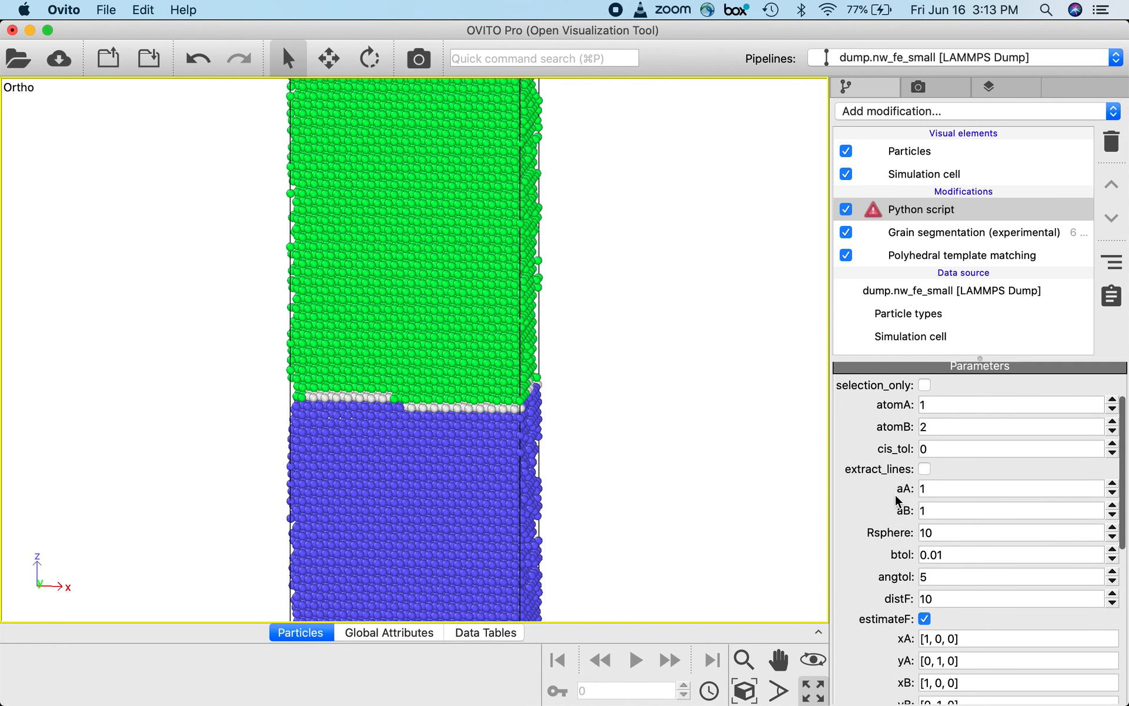
scroll(897, 549, "down", 4)
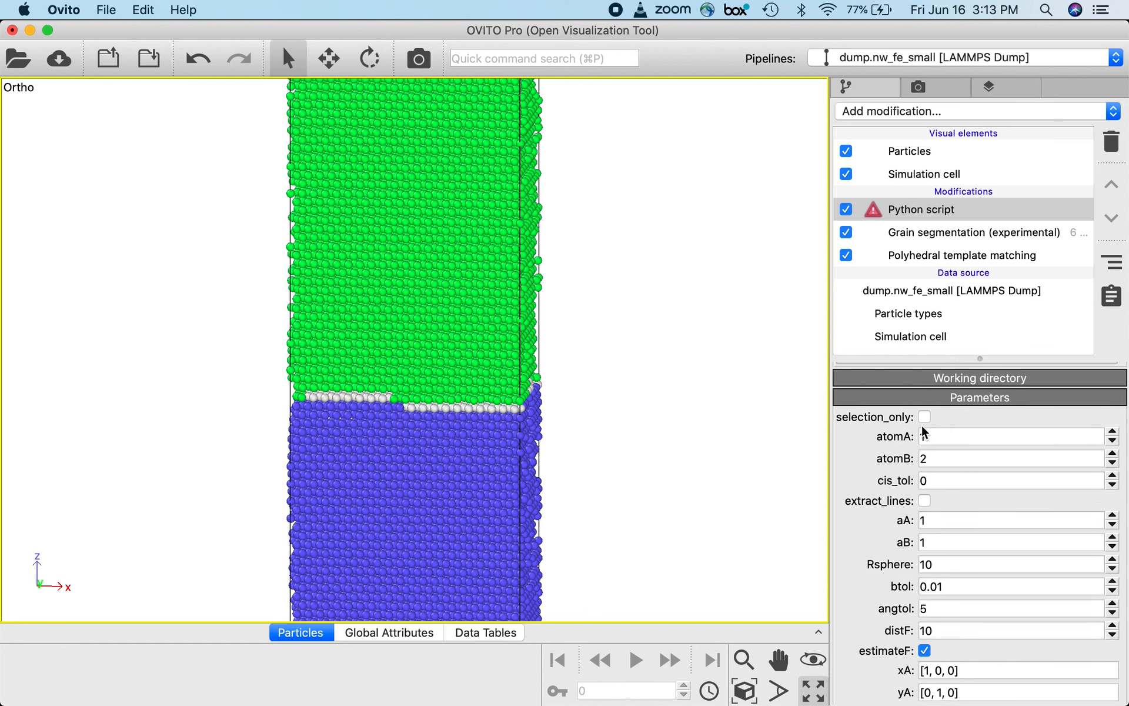
scroll(900, 588, "down", 3)
scroll(935, 650, "up", 3)
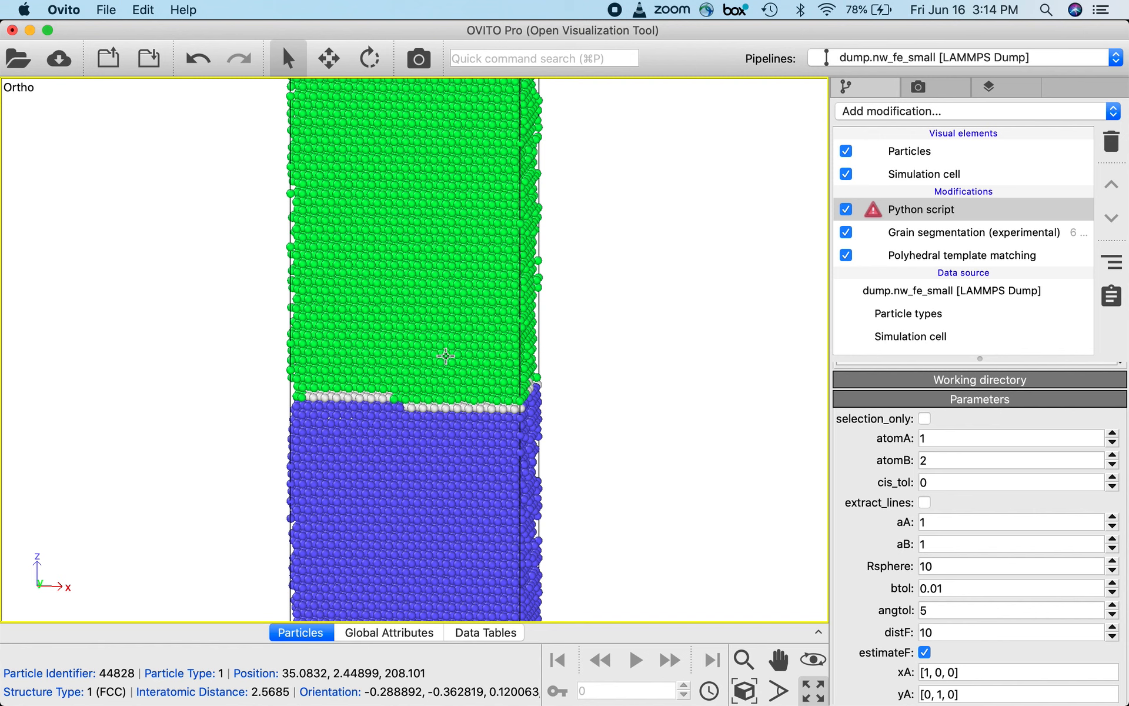
Set atomA to 44828, a particle in the green FCC crystal, and atomB to 39864, a particle in the blue BCC crystal
left_click(944, 438)
key("BackSpace")
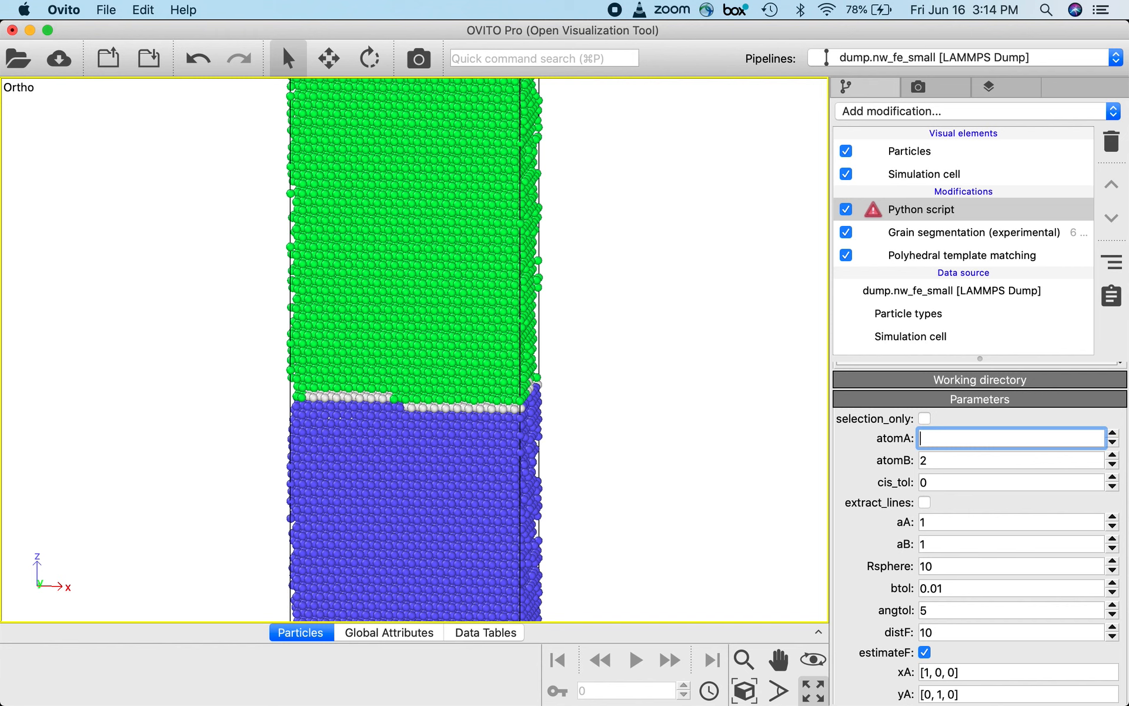
type("44828")
key("Return")
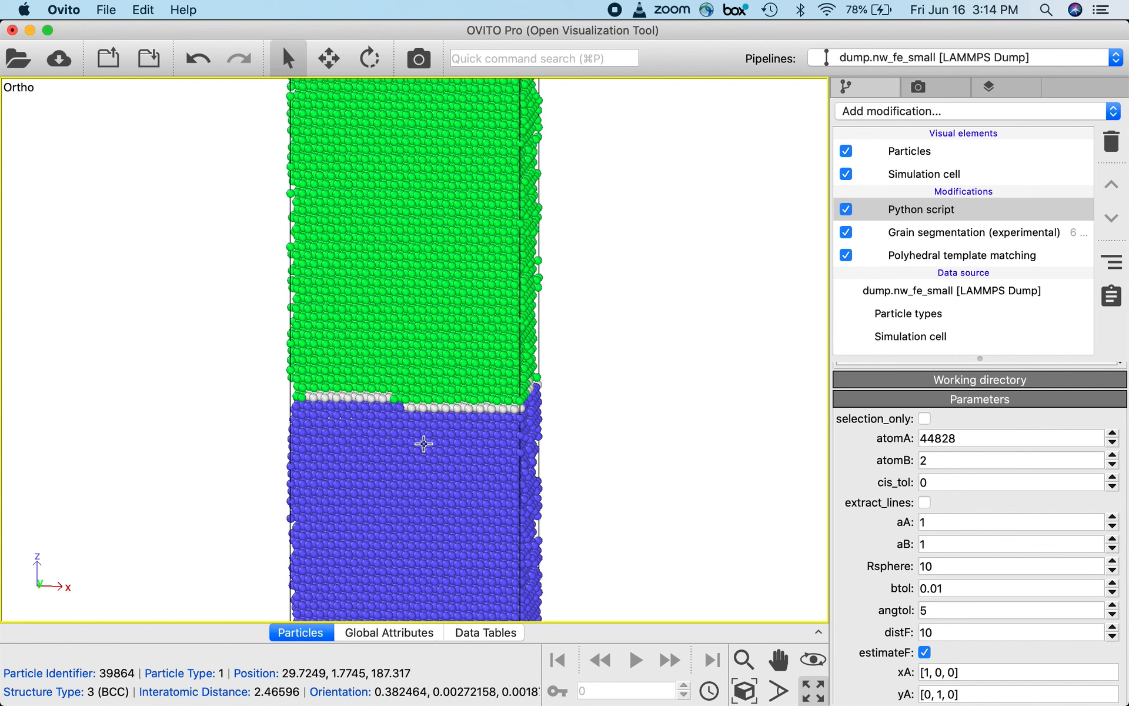
double_click(946, 460)
key("BackSpace")
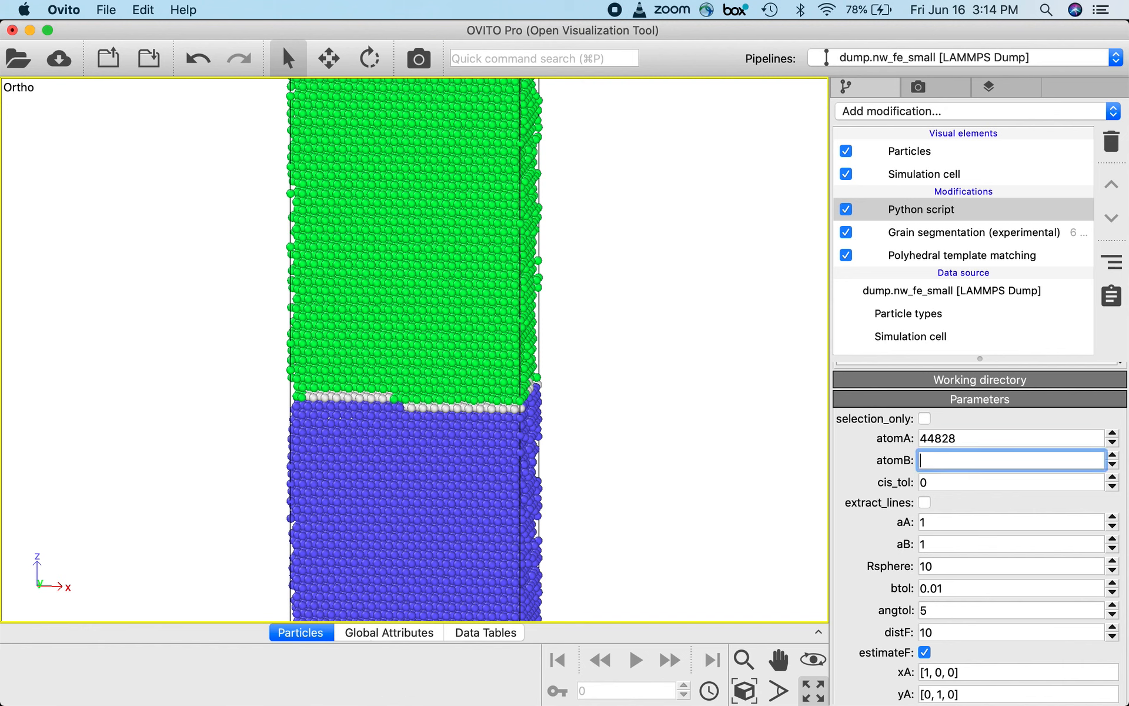
type("39864")
key("Return")
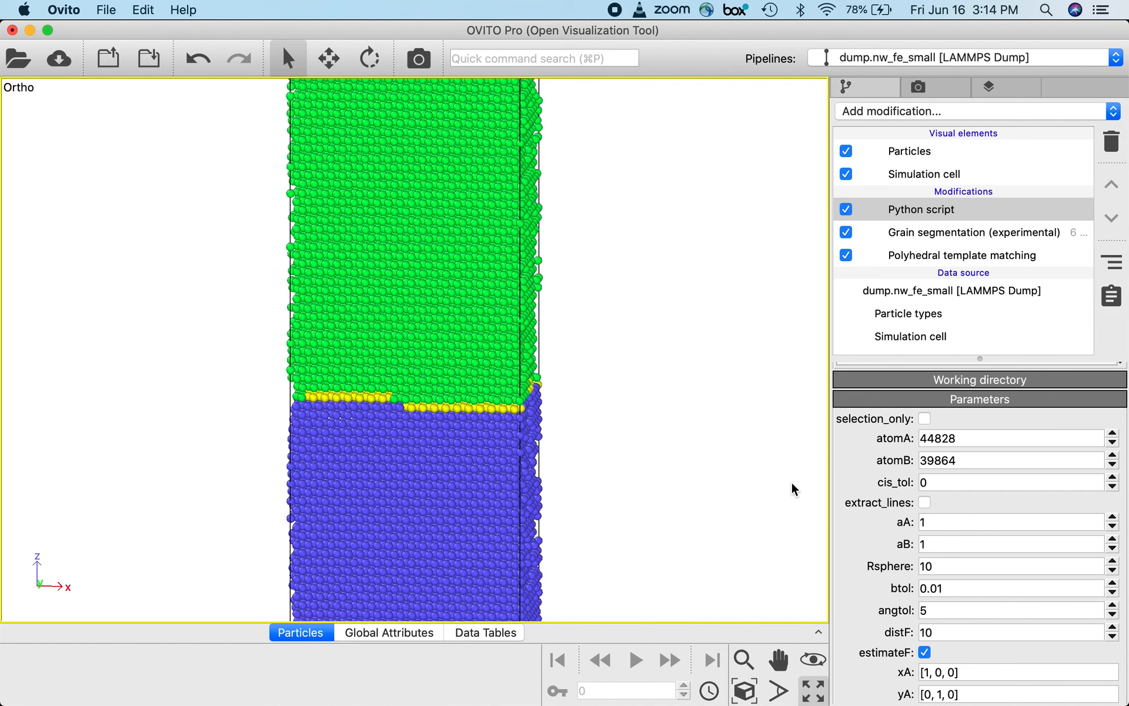
Read the script output for the number of CIS atoms and inspect the atoms along the FCC–BCC interface
scroll(869, 524, "down", 10)
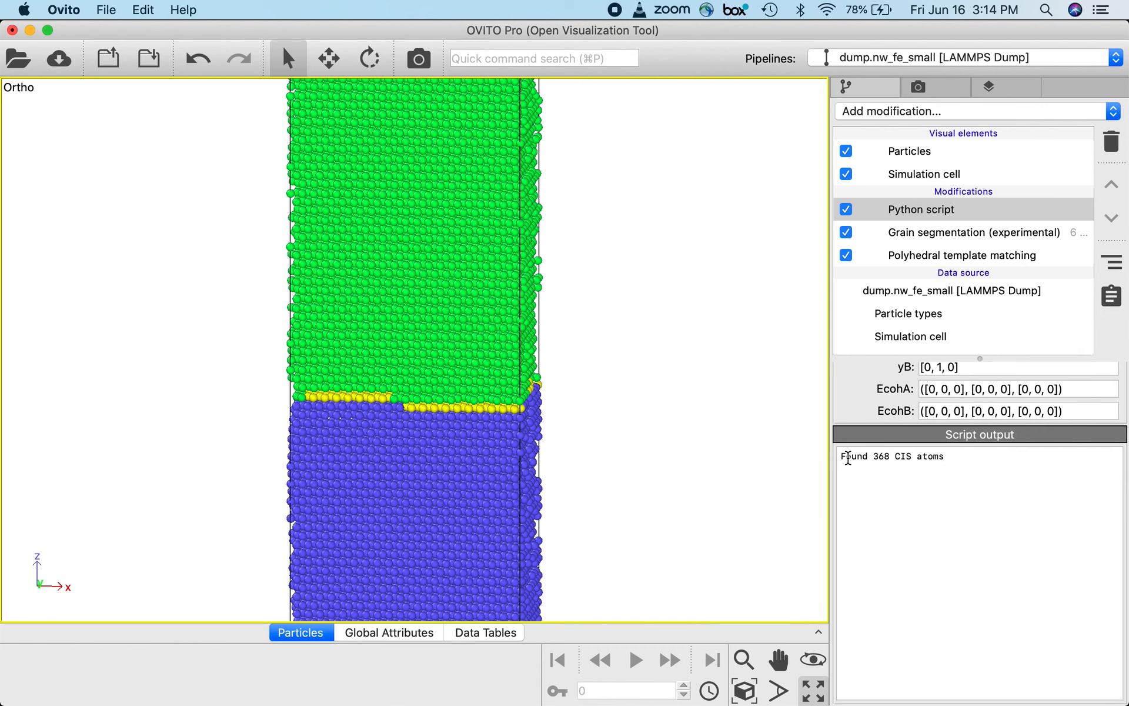
left_click_drag(840, 456, 947, 460)
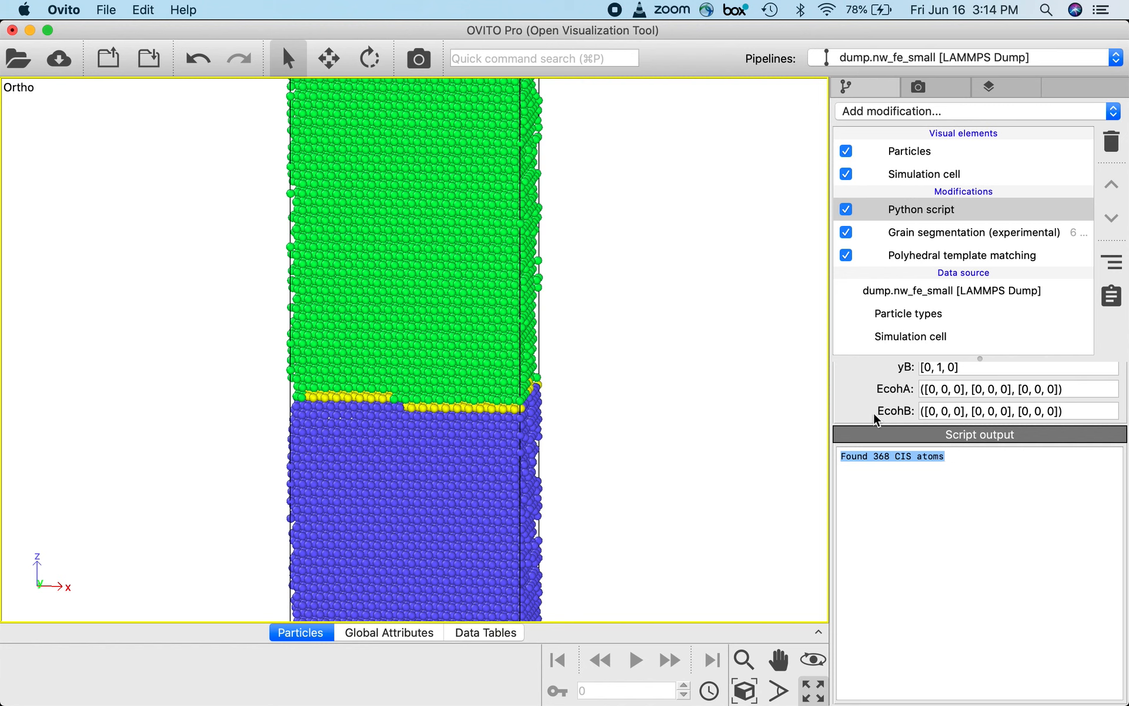
scroll(862, 405, "up", 10)
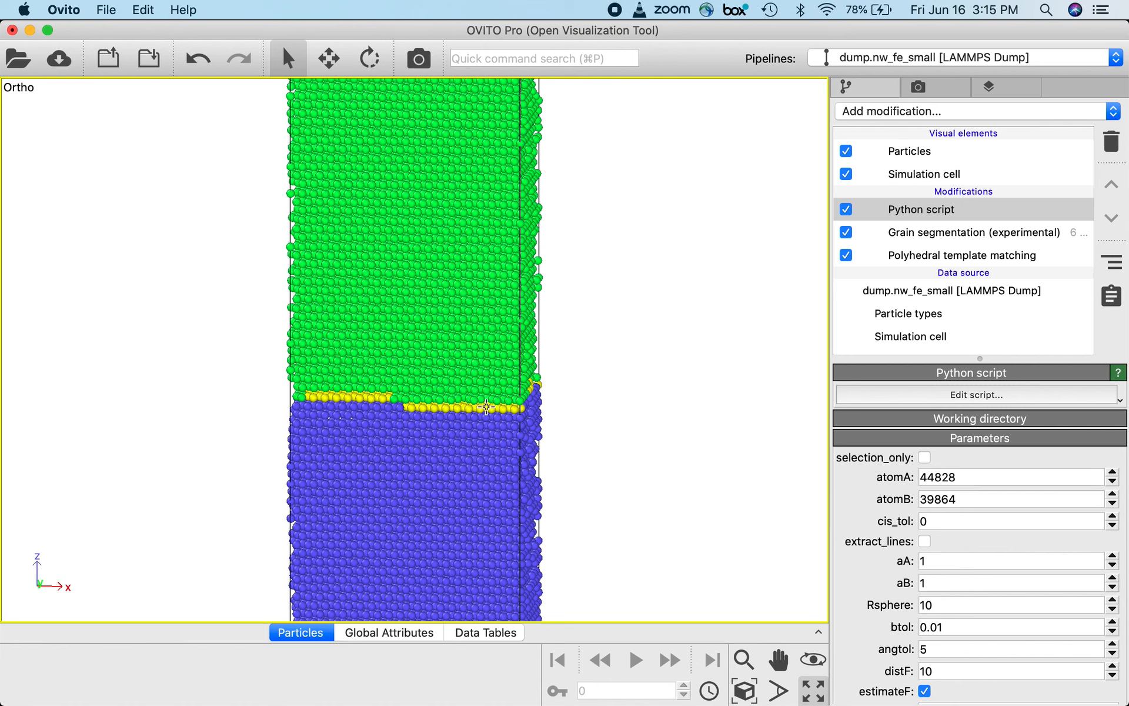
mouse_move(325, 393)
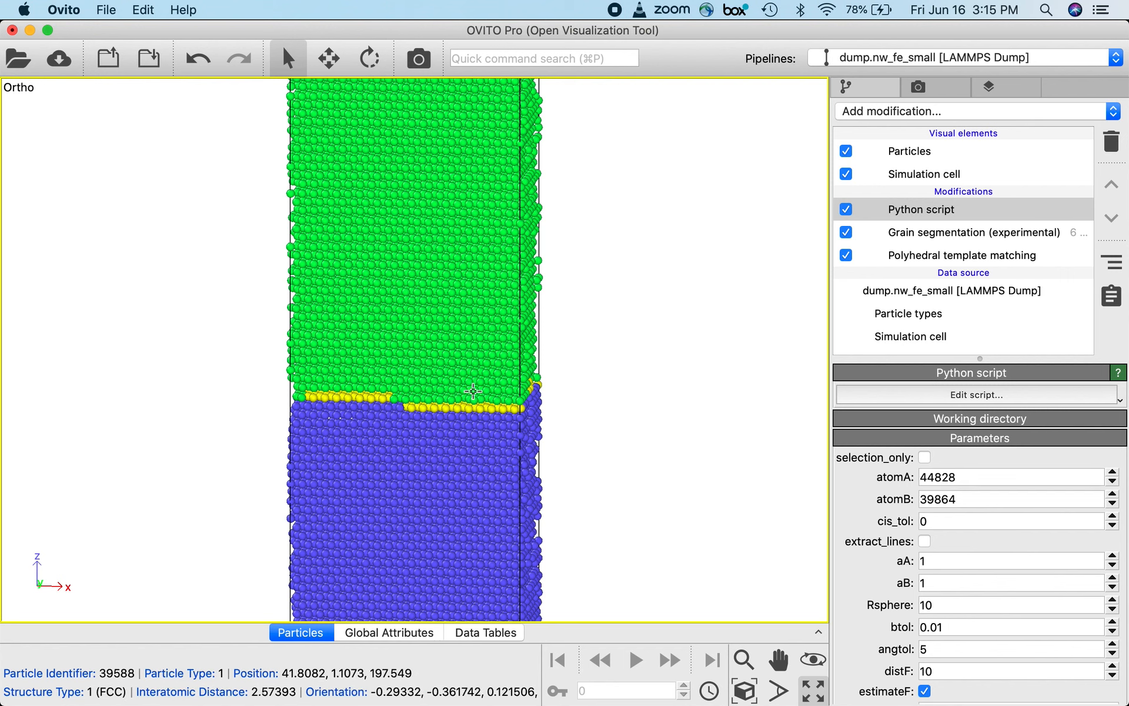
Add a Select type modifier for the FCC structure type and delete the selected particles
left_click(533, 62)
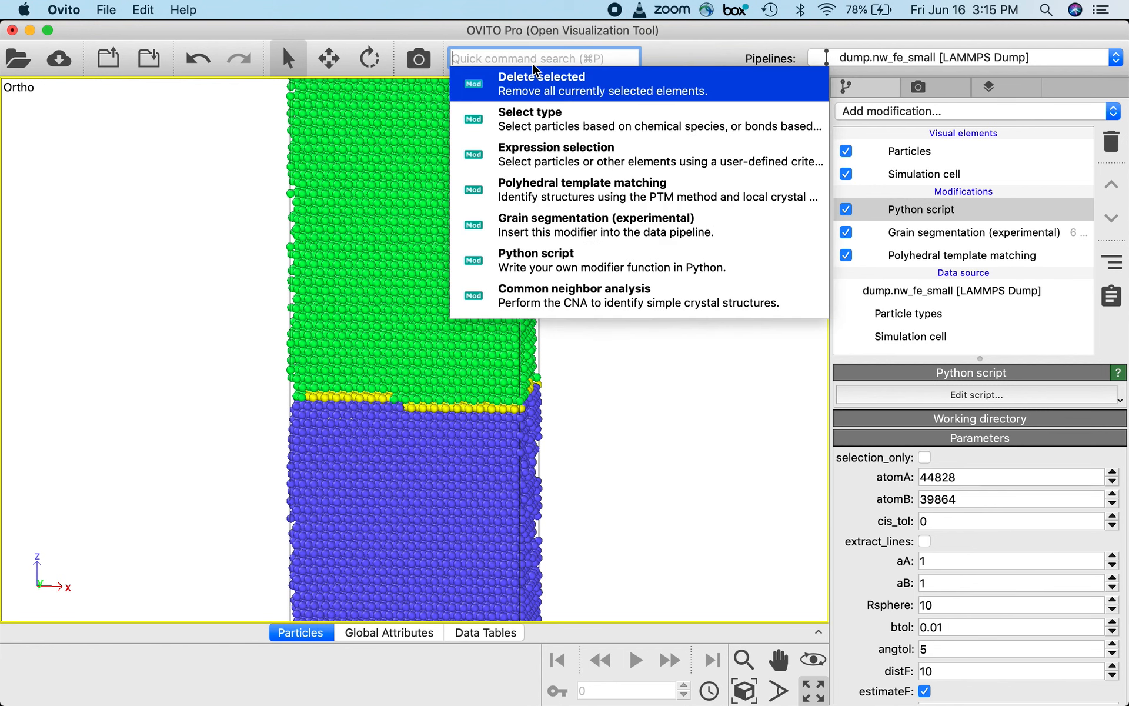
type("selec")
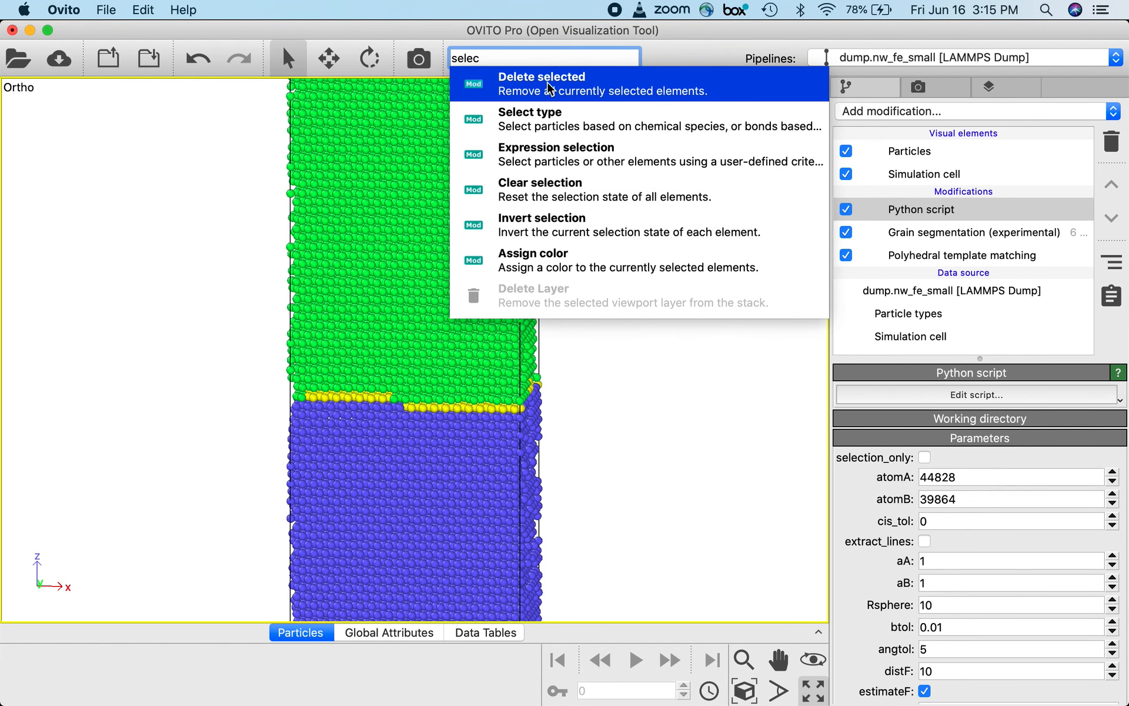
left_click(562, 125)
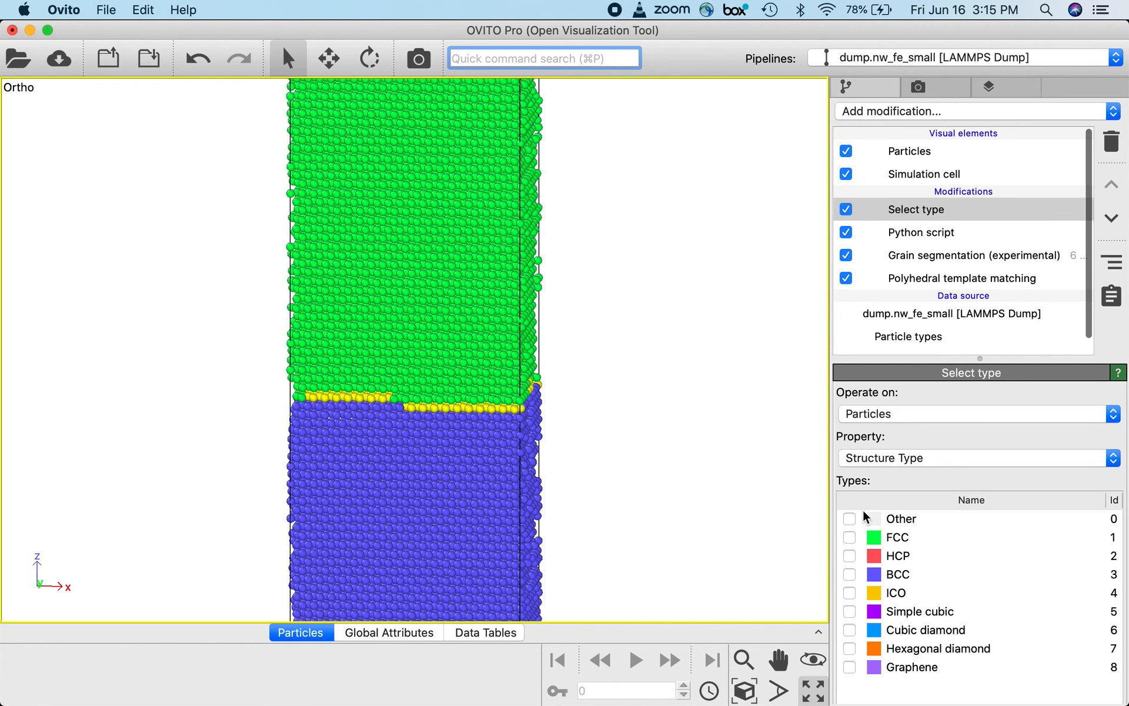
left_click(849, 537)
left_click(521, 59)
type("sele")
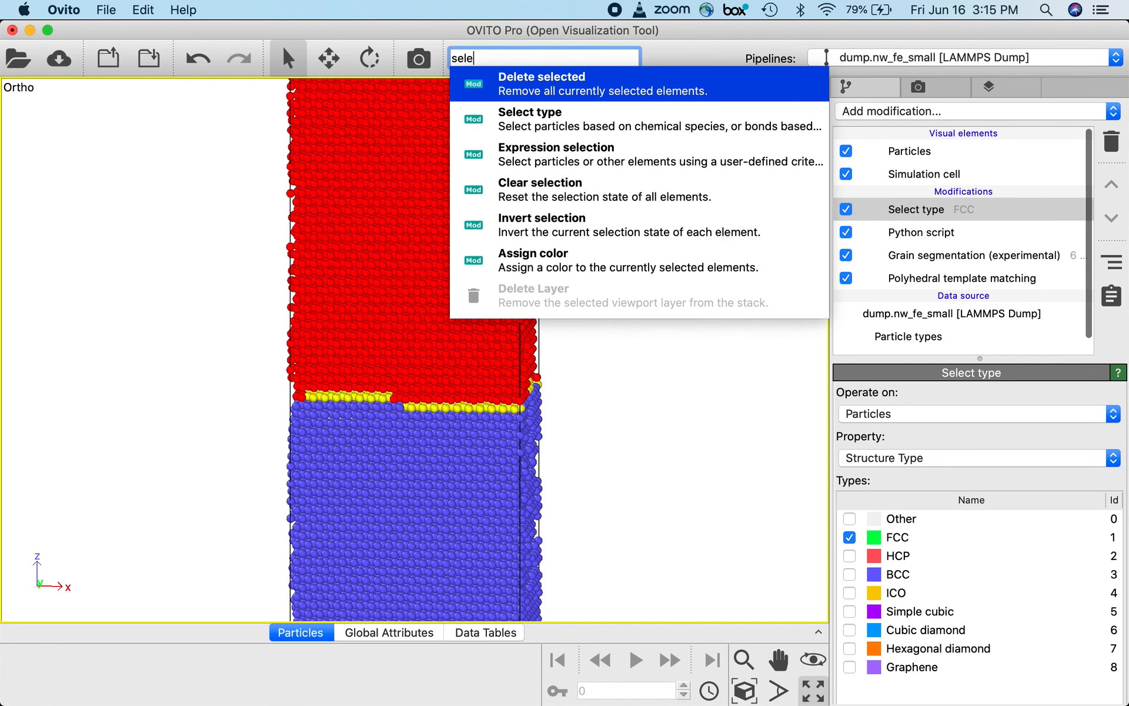
left_click(524, 81)
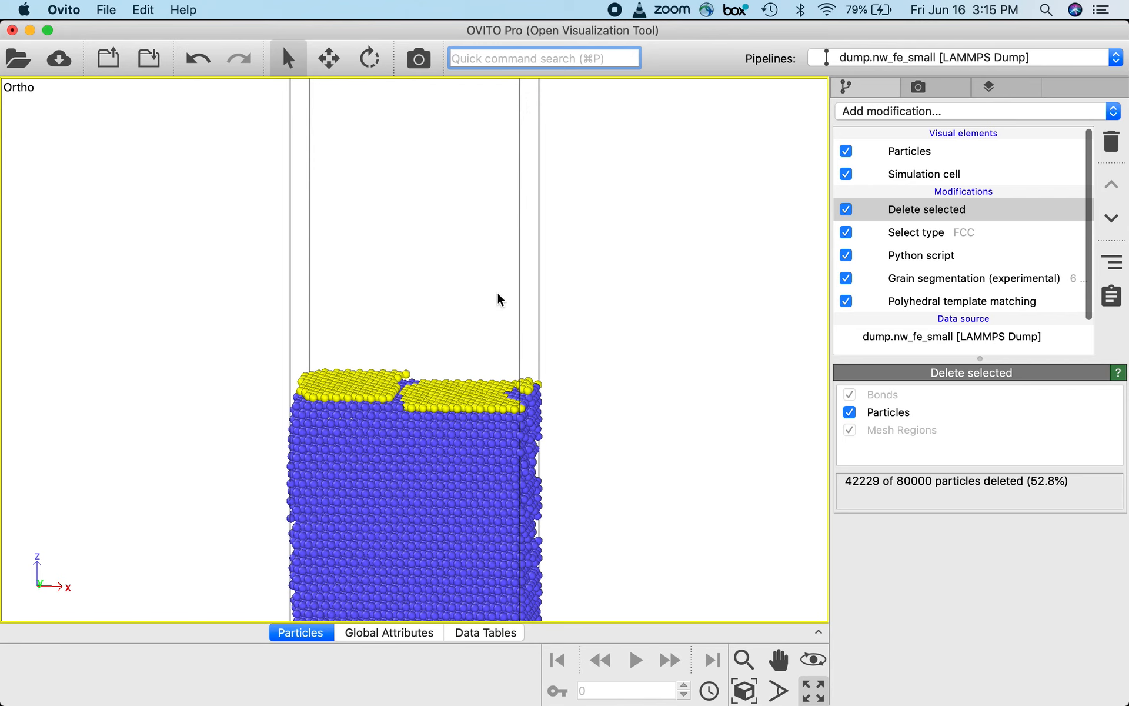
Examine the exposed coincidence-site atoms on top of the BCC crystal, comparing the interface with the FCC atoms shown and hidden
left_click_drag(496, 291, 485, 335)
scroll(486, 338, "up", 4)
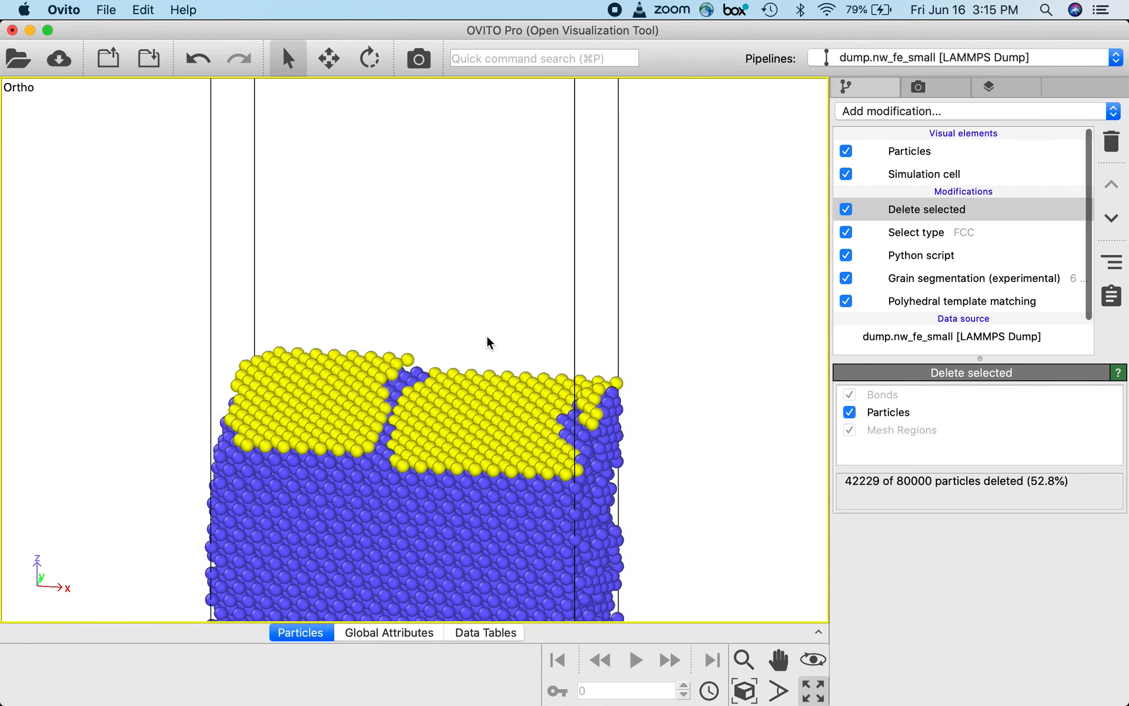
scroll(486, 335, "up", 1)
left_click_drag(485, 278, 483, 267)
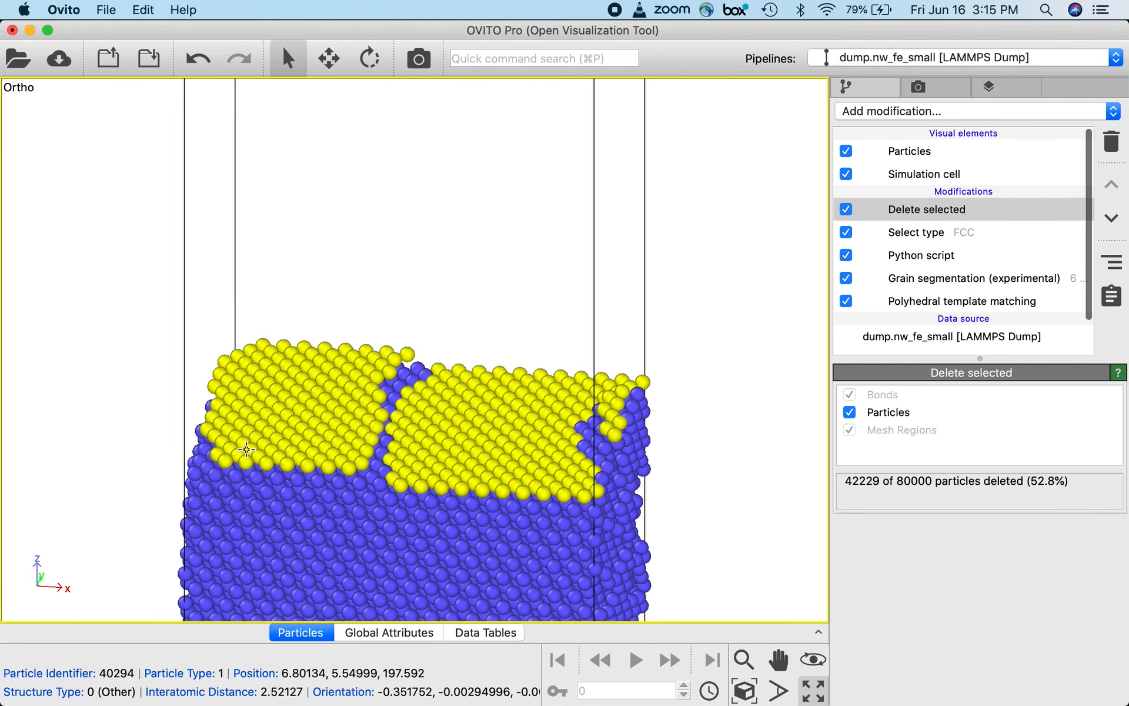
mouse_move(412, 435)
left_mouse_down()
mouse_move(411, 378)
mouse_move(396, 437)
left_mouse_up()
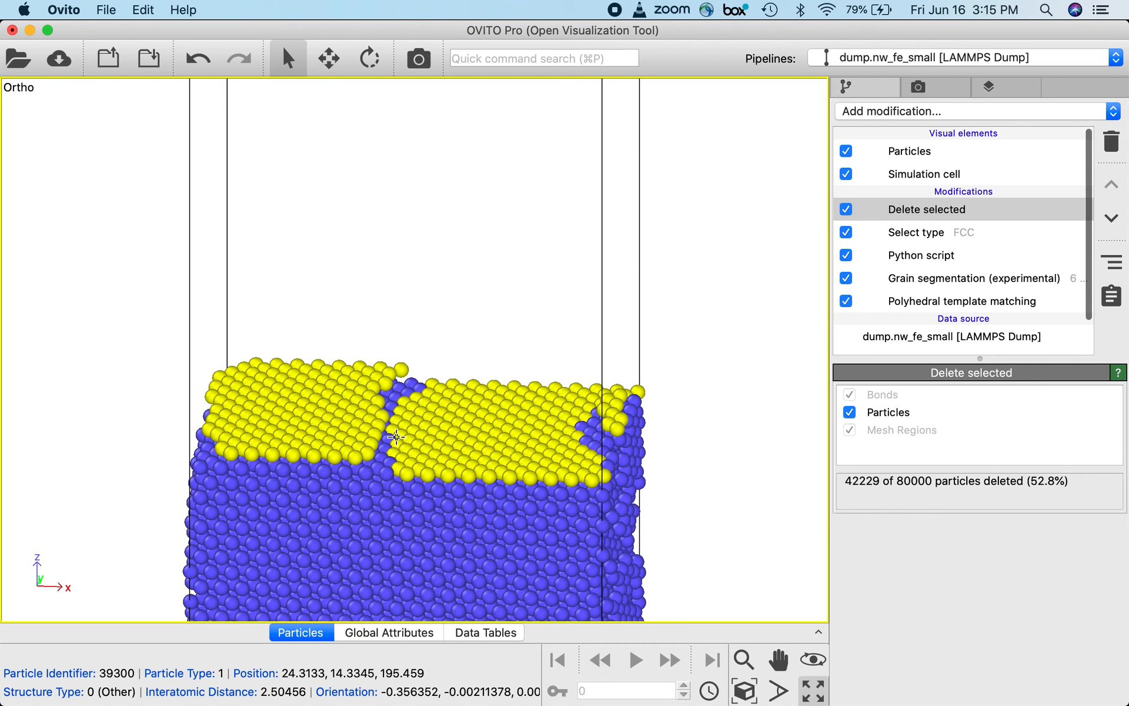
left_click_drag(395, 436, 412, 365)
left_click(847, 211)
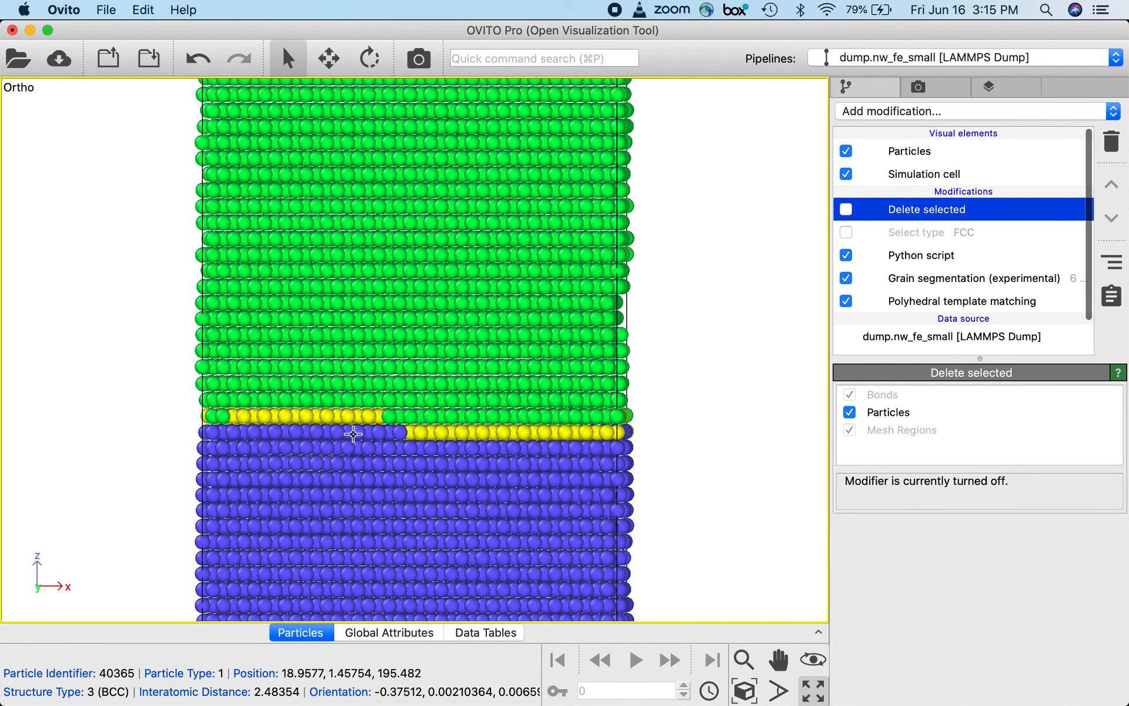
left_click(846, 210)
left_click(847, 231)
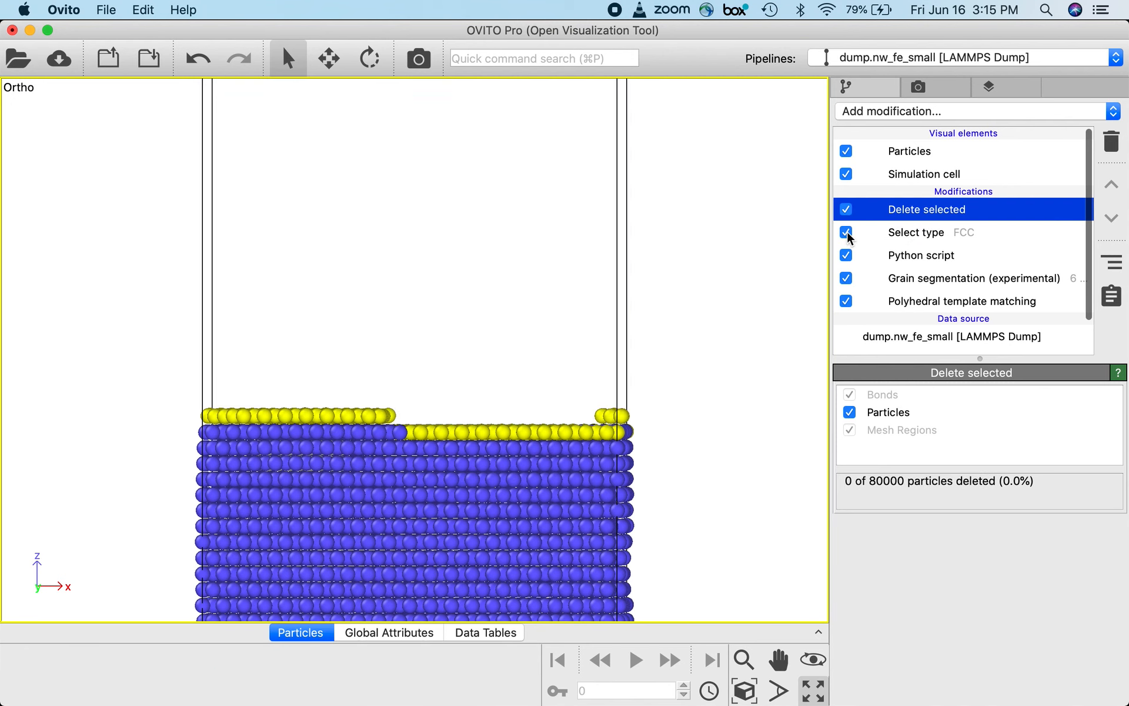
left_click_drag(721, 241, 696, 314)
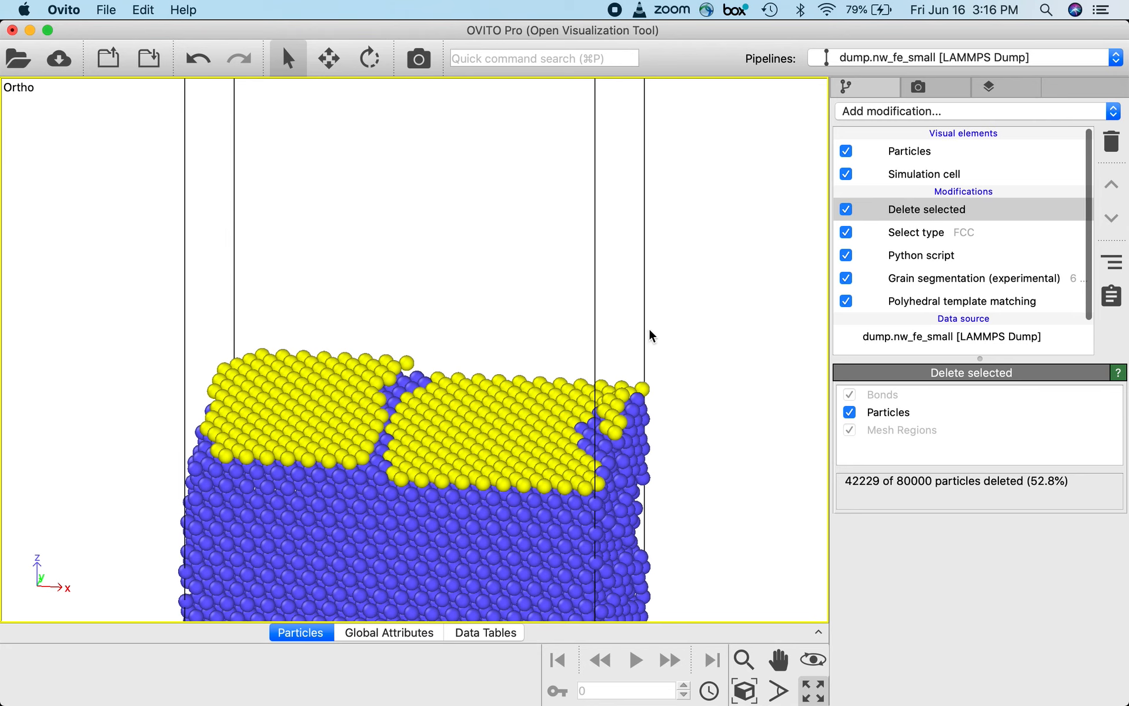
Review the settings of the Python script and Polyhedral template matching modifiers, and view the yellow interface terraces edge-on
left_click(924, 255)
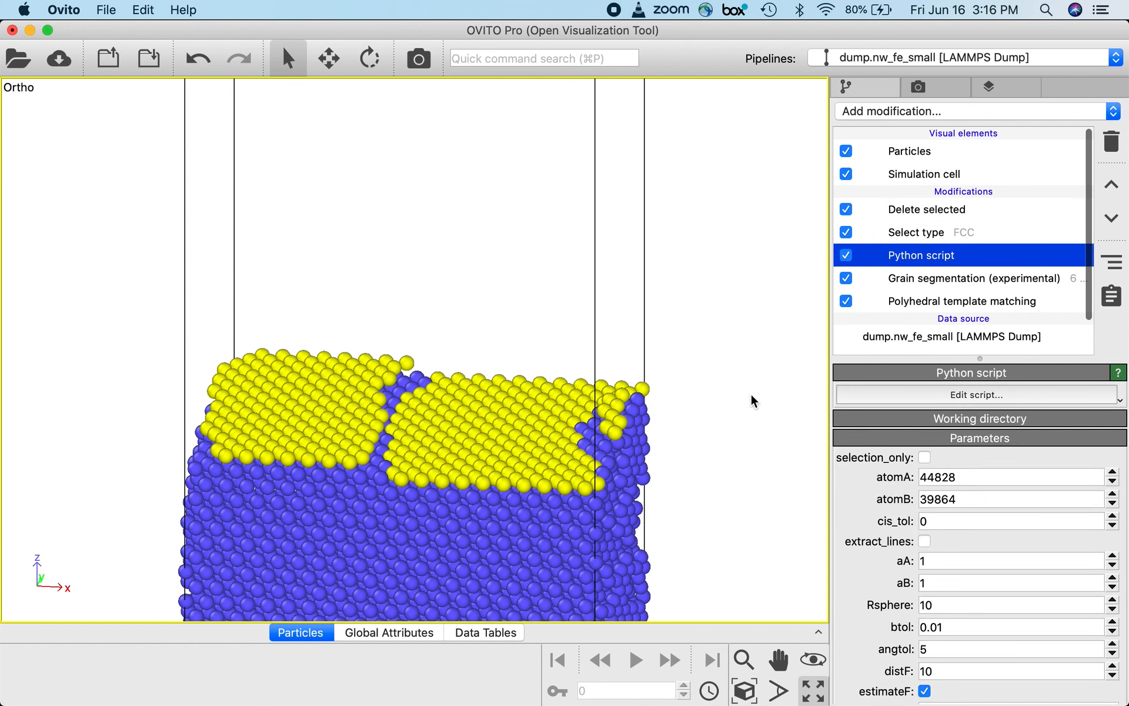
left_click(910, 302)
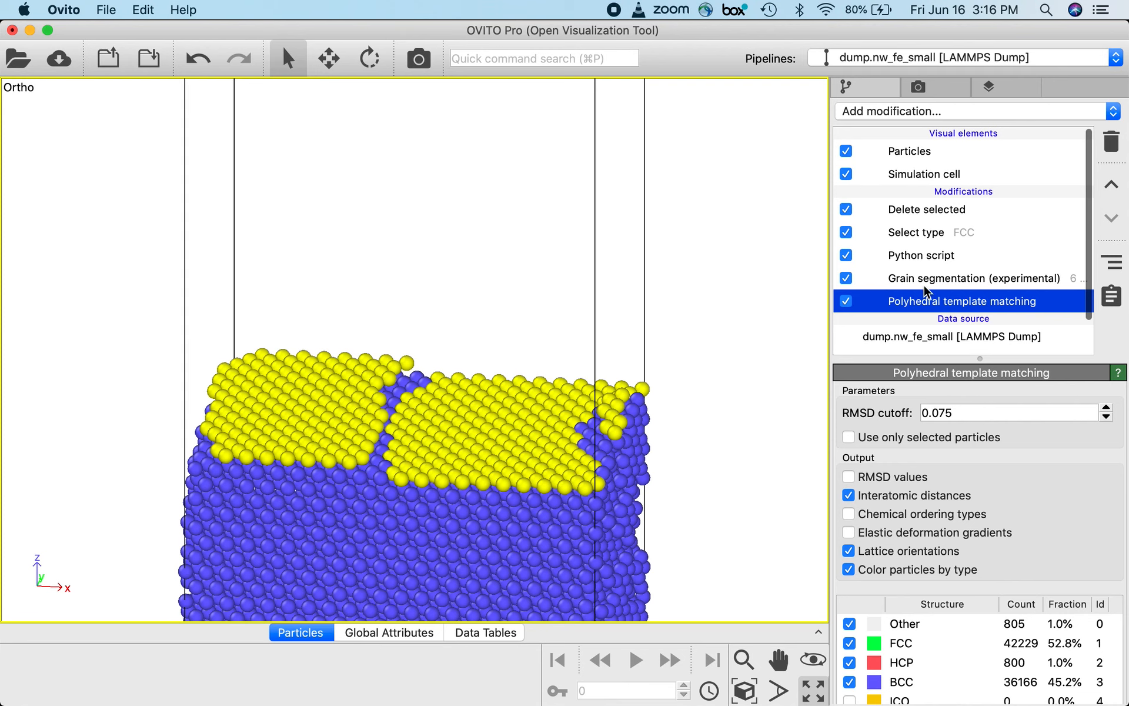
left_click(931, 257)
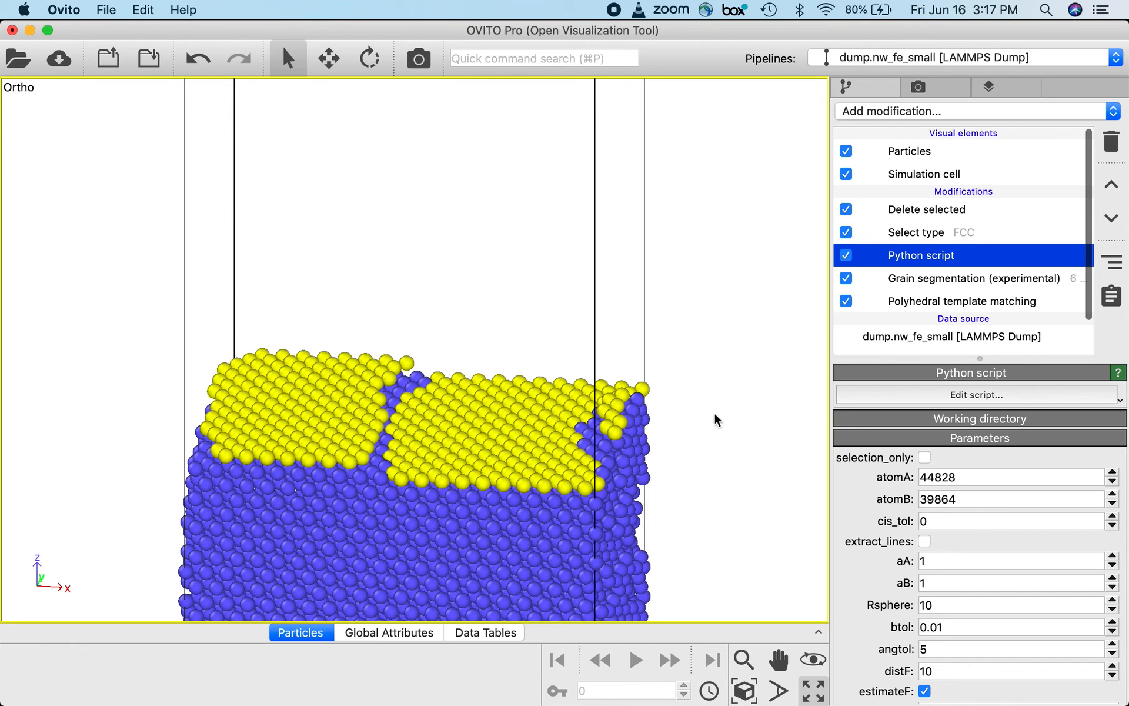
left_click_drag(716, 418, 700, 352)
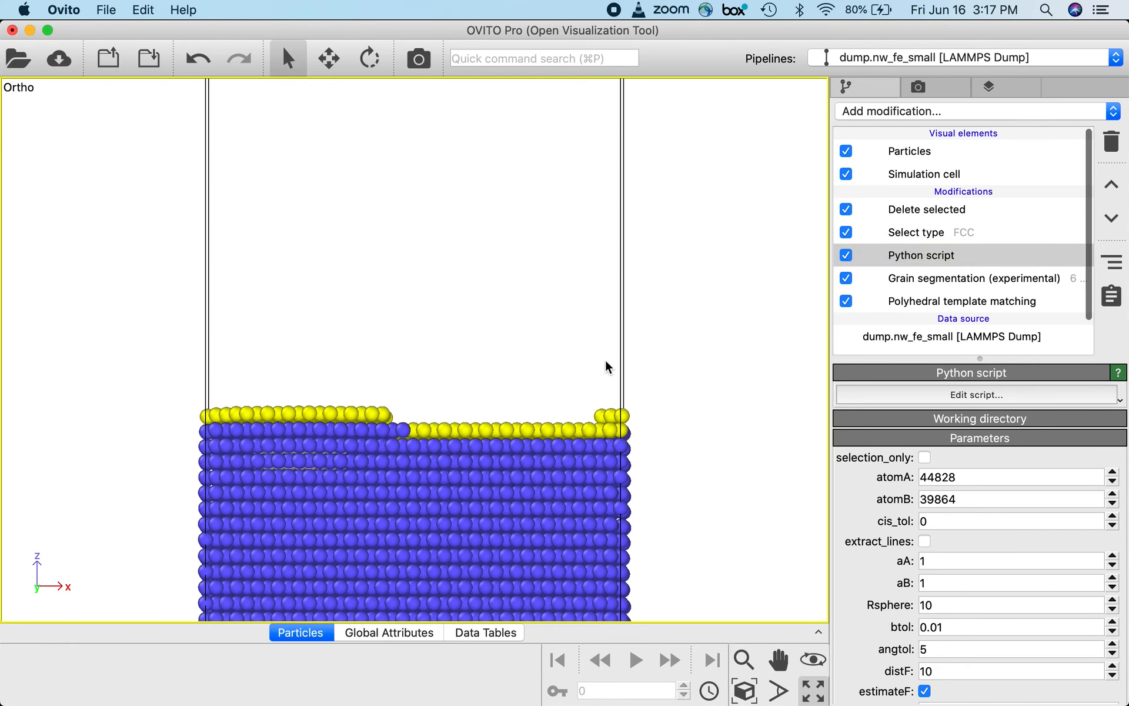
left_click_drag(605, 360, 607, 366)
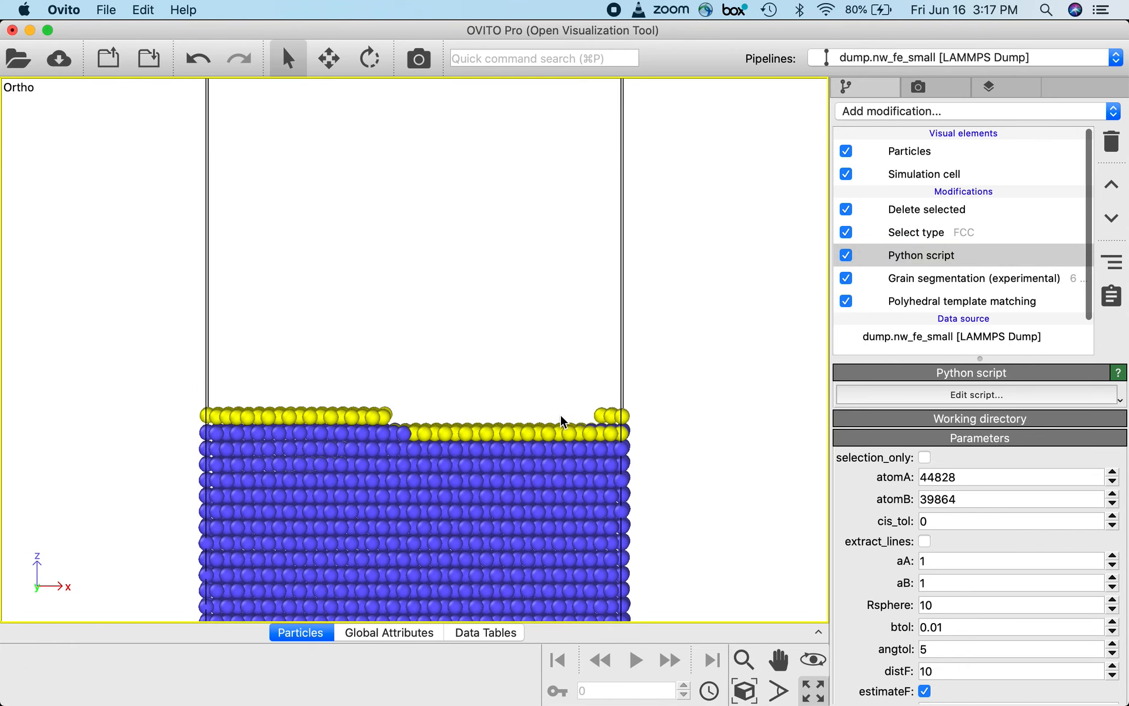
Disable the Python script, Select type and Delete selected modifiers and examine the interface's original structure types close up
left_click(846, 254)
left_click(846, 231)
left_click(845, 209)
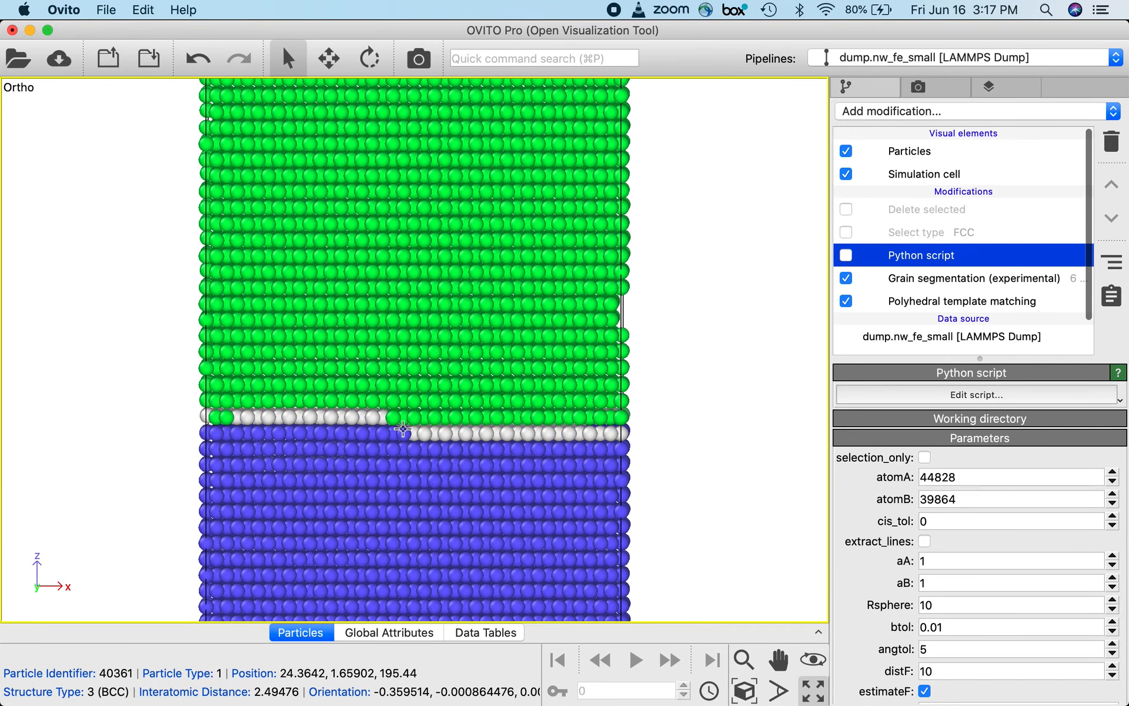
scroll(210, 459, "up", 3)
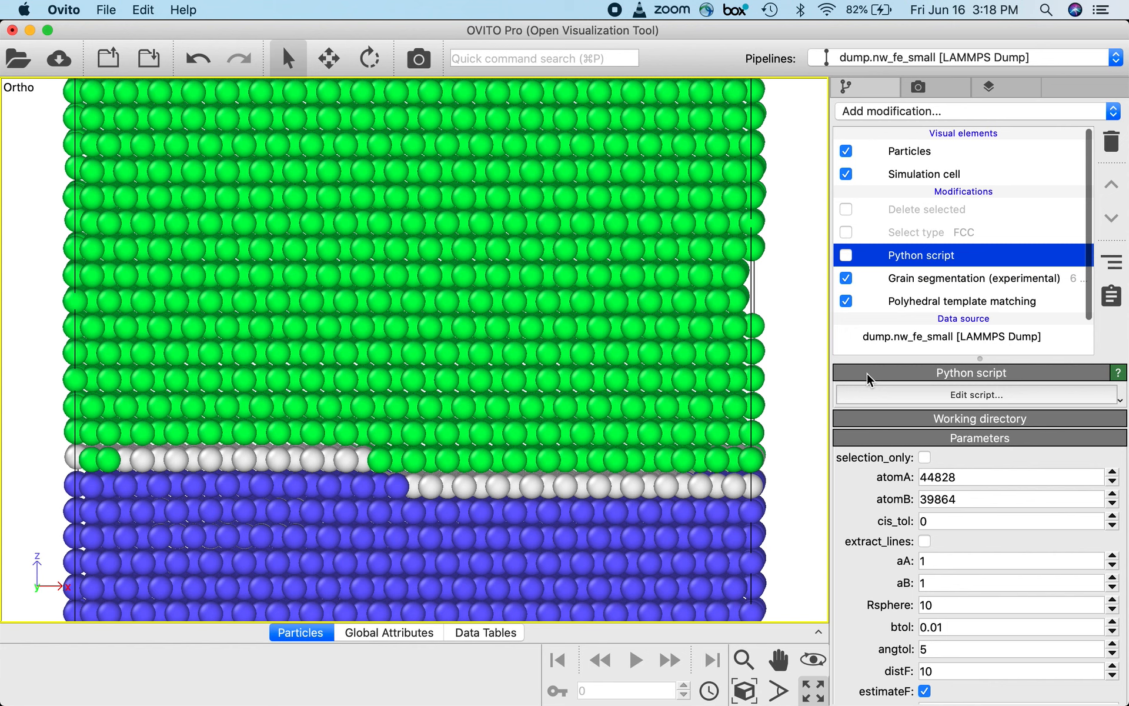
Re-enable the Python script, Select type and Delete selected modifiers and view the coincidence-site terraces obliquely from above
left_click(846, 254)
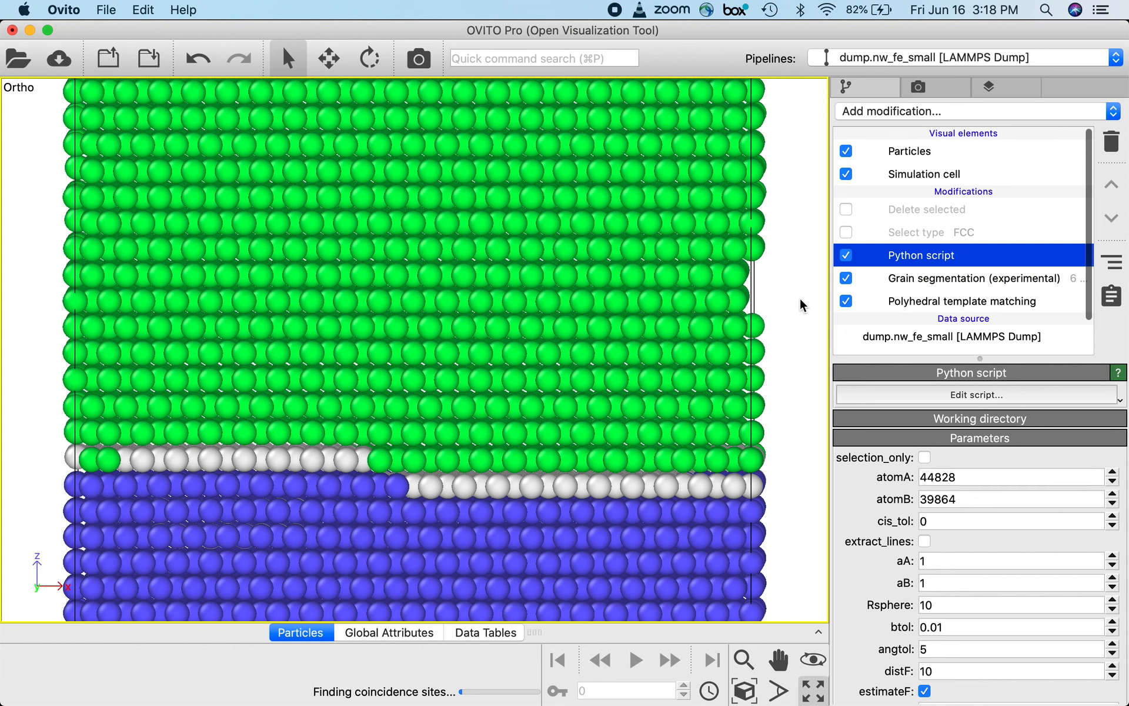
left_click_drag(779, 327, 764, 361)
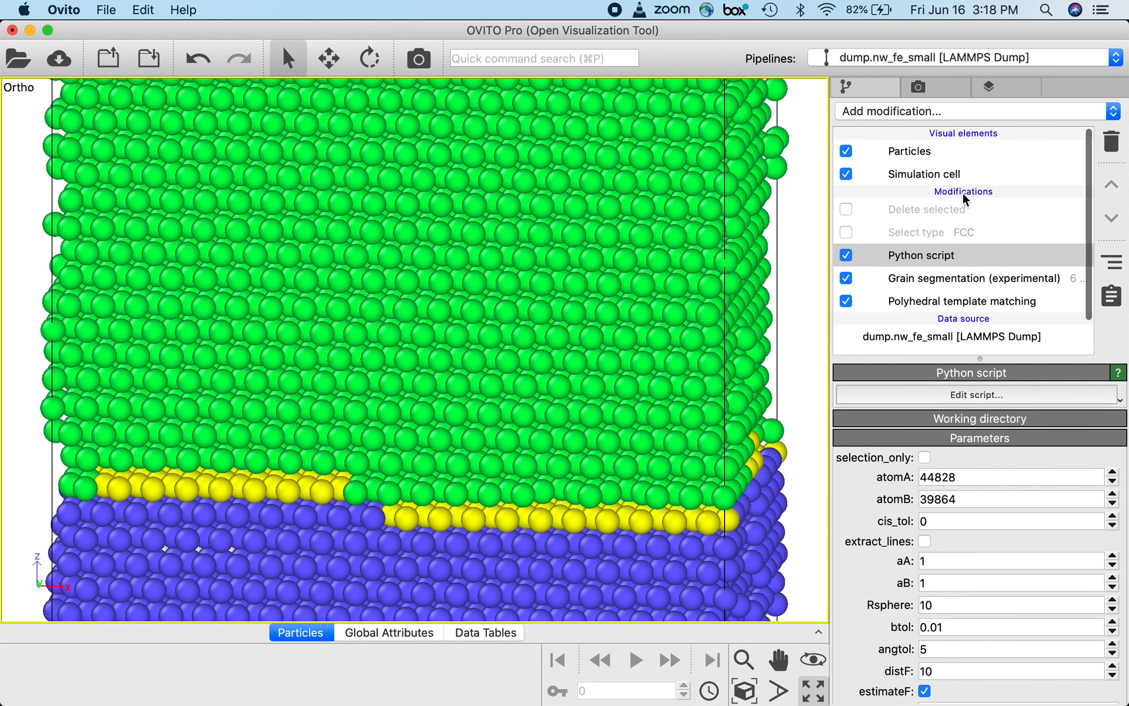
left_click(846, 232)
left_click(845, 208)
scroll(690, 338, "down", 3)
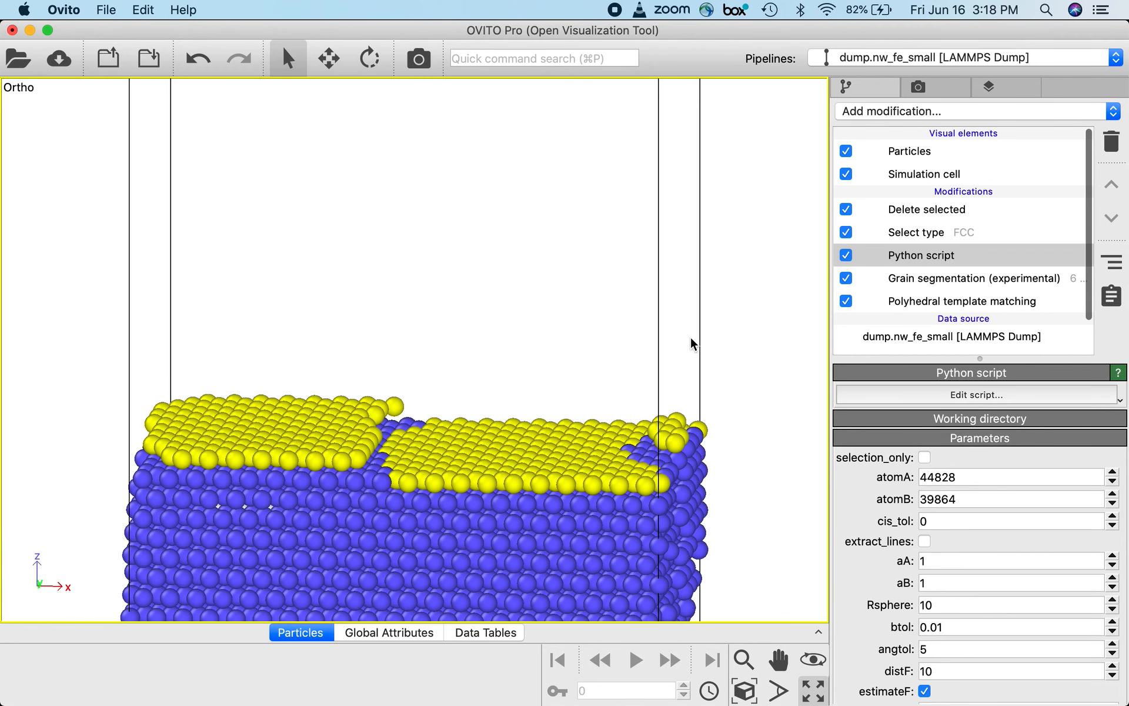
mouse_move(691, 338)
left_mouse_down()
mouse_move(680, 383)
mouse_move(650, 403)
mouse_move(671, 426)
left_mouse_up()
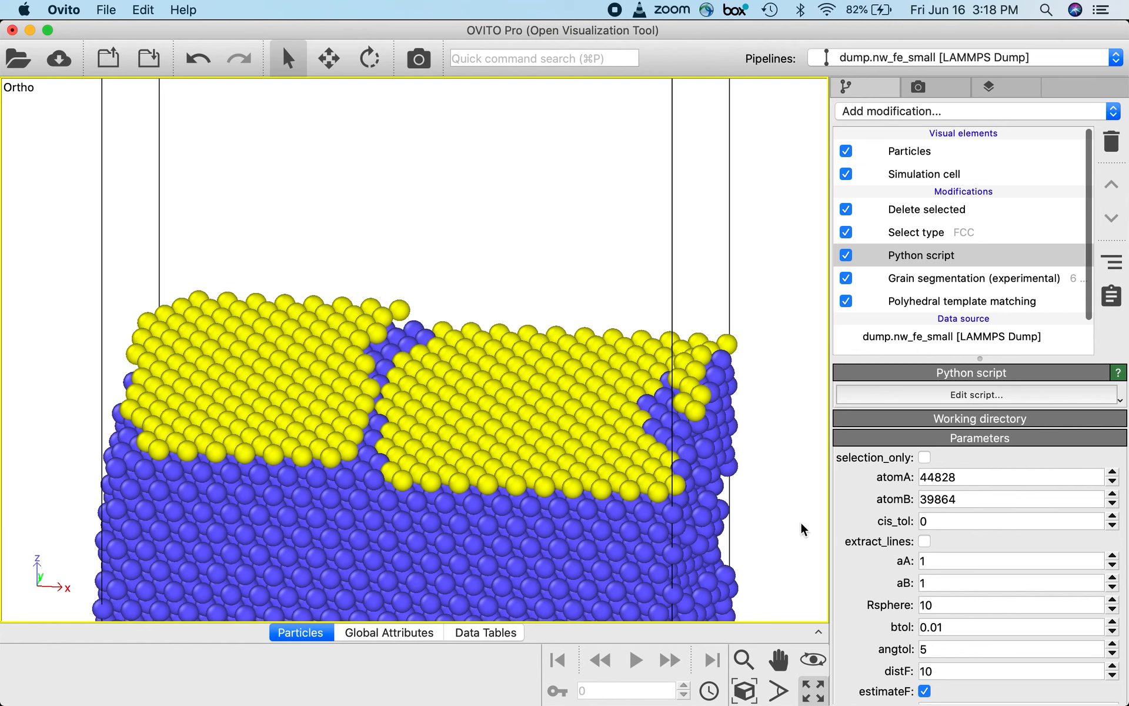
Enable extract_lines for the Python script, consult the Workflow slide in the ILDA Tutorial slideshow, and return to OVITO Pro
left_click(924, 543)
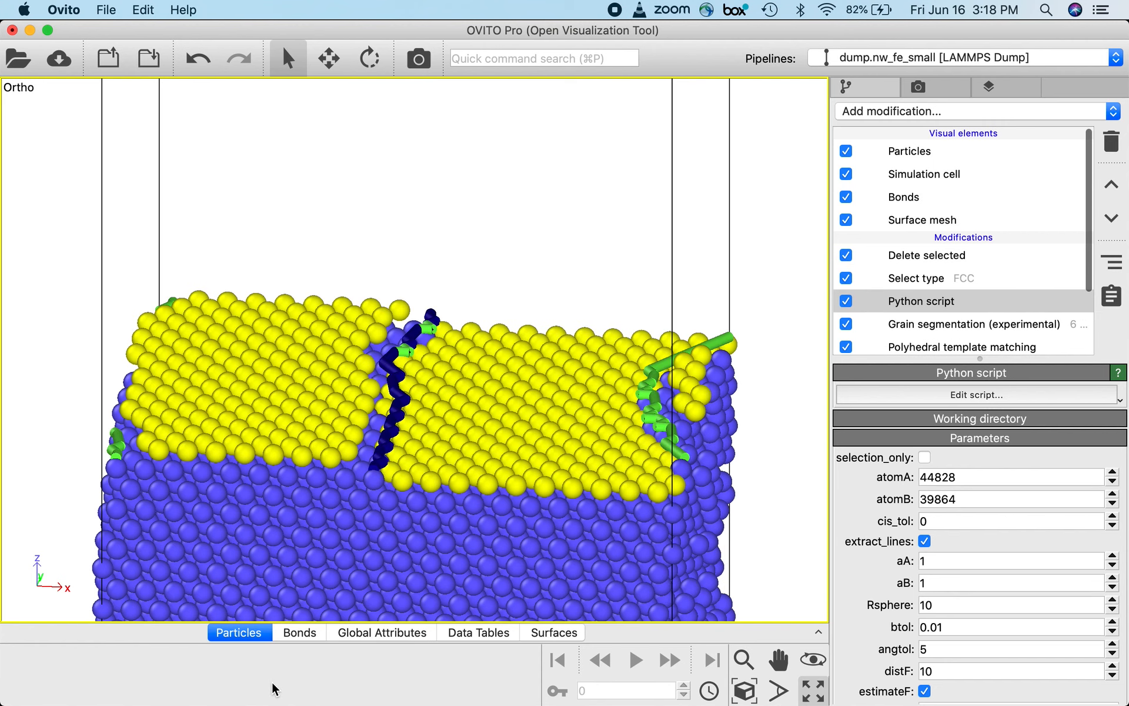
key("ctrl+Up")
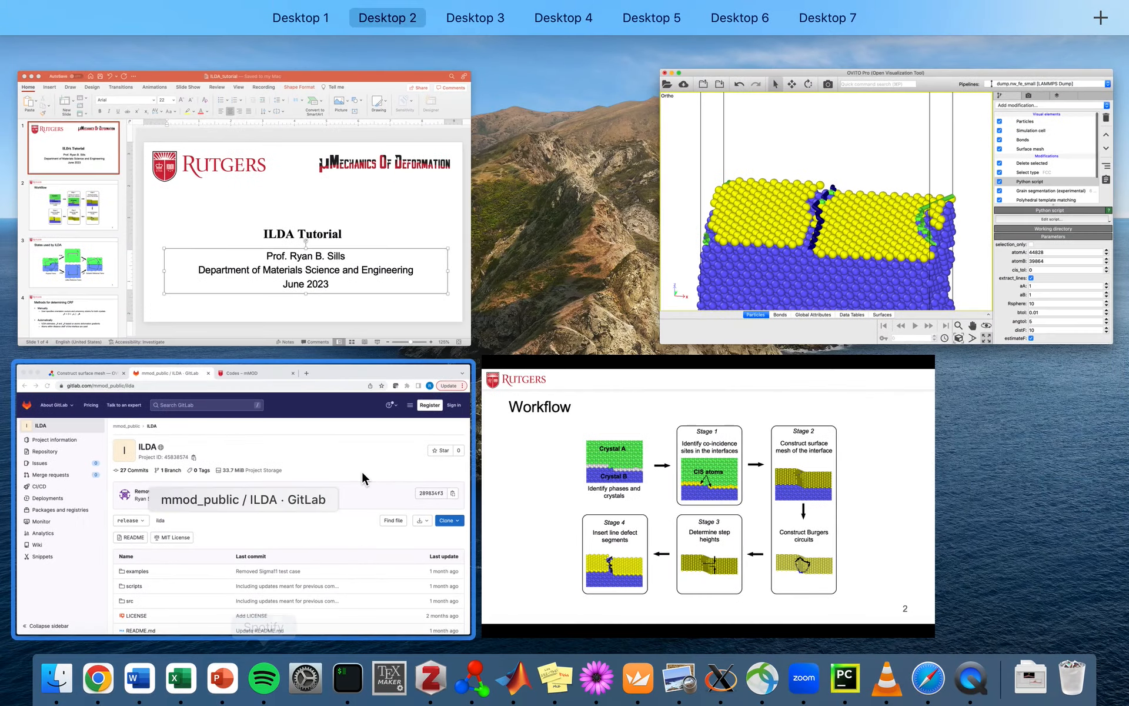
left_click(577, 535)
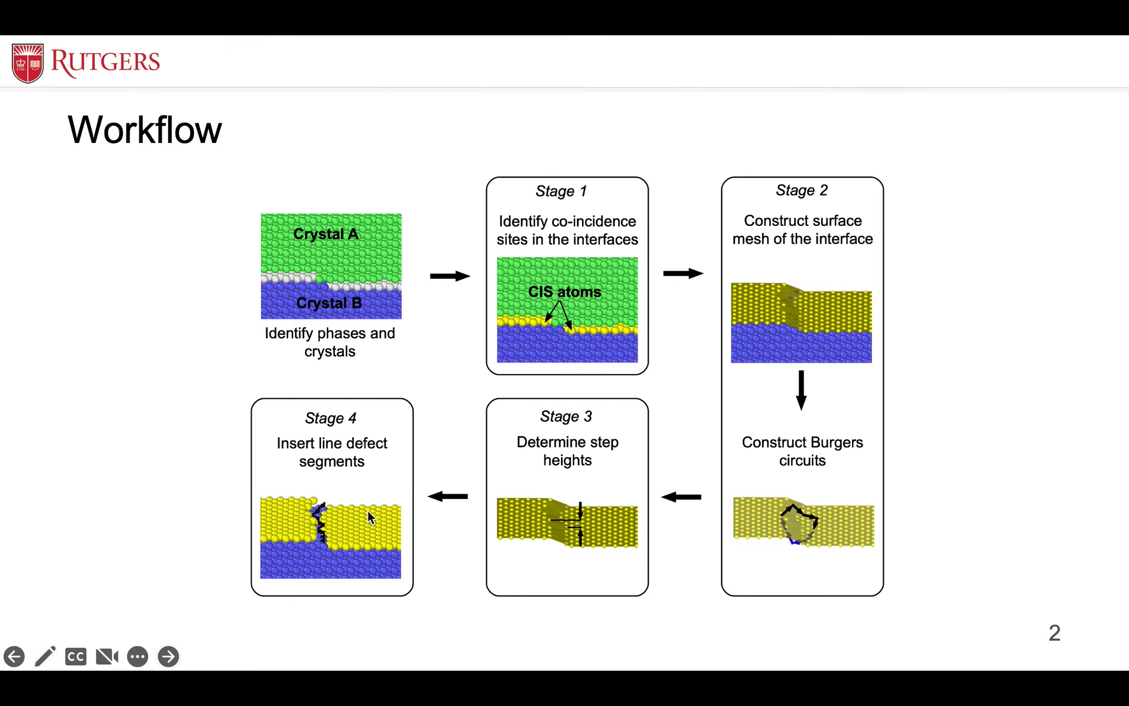
key("ctrl+Up")
left_click(717, 265)
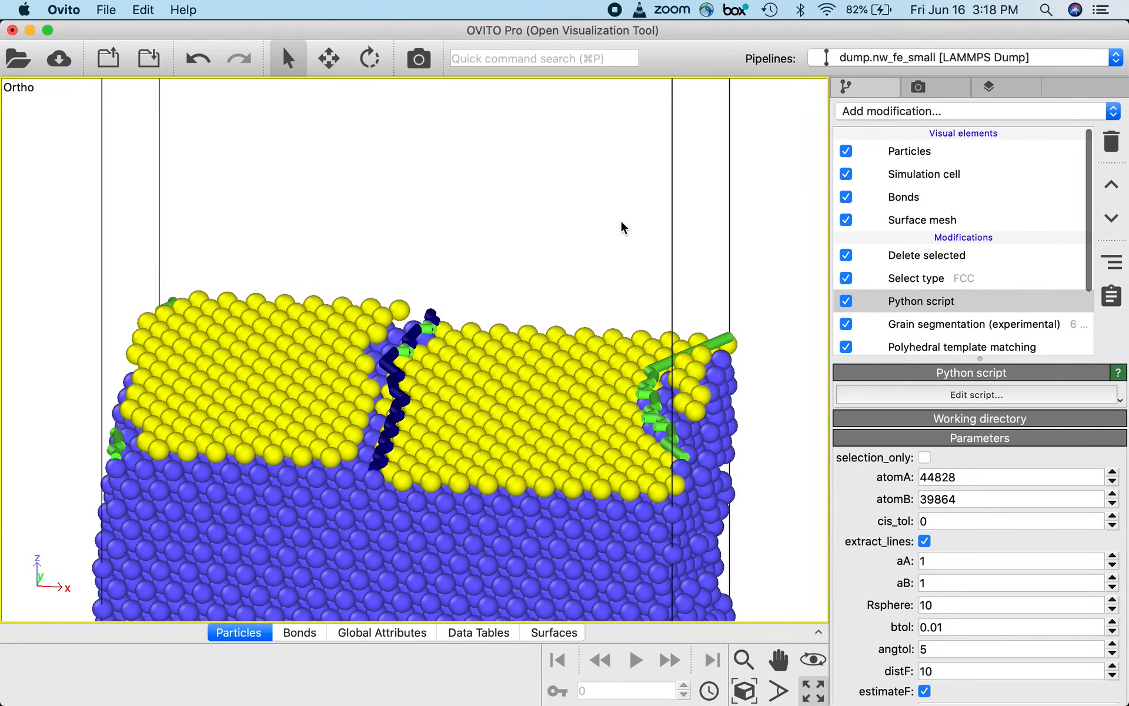
Inspect the extracted line defect segments along the interface step and check the display settings of the Bonds visual element
mouse_move(603, 224)
left_mouse_down()
mouse_move(570, 232)
mouse_move(565, 262)
mouse_move(594, 268)
mouse_move(638, 244)
mouse_move(613, 297)
mouse_move(597, 230)
left_mouse_up()
key("Escape")
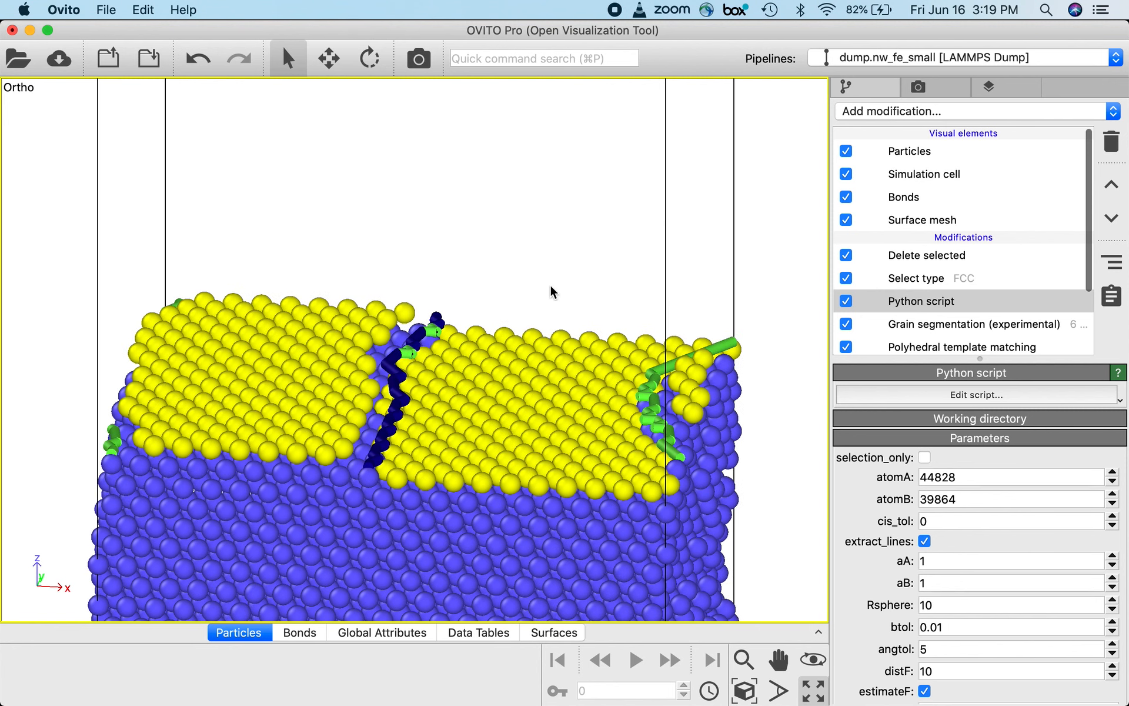
left_click_drag(550, 287, 550, 278)
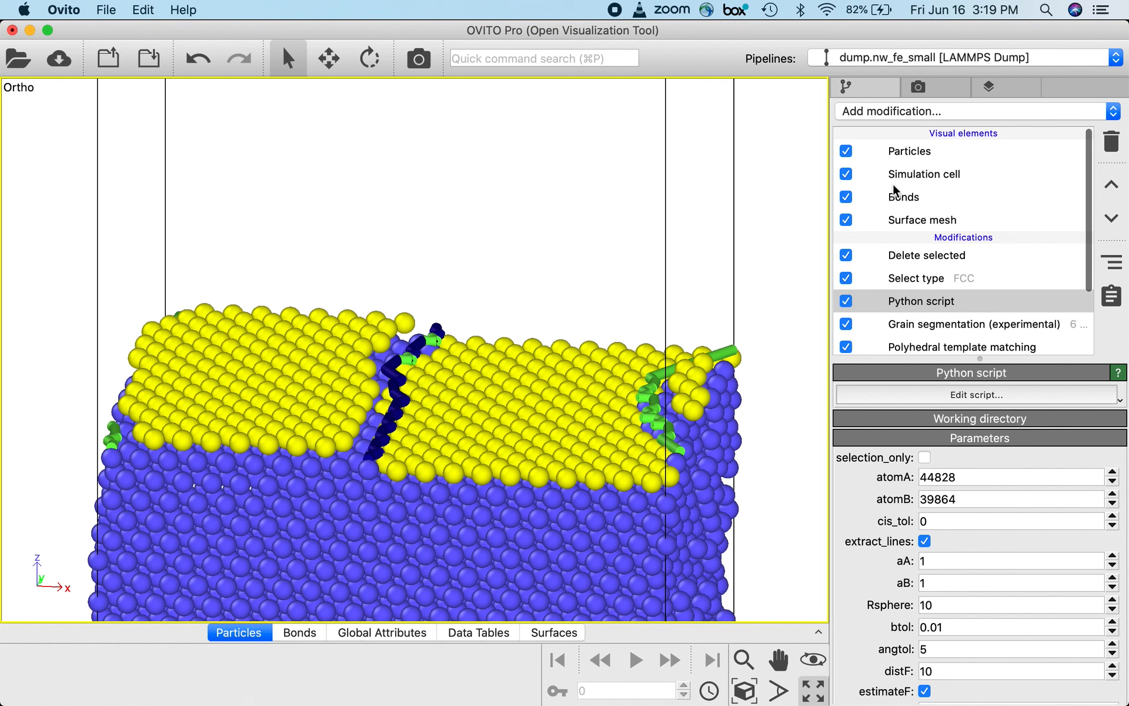
left_click(907, 199)
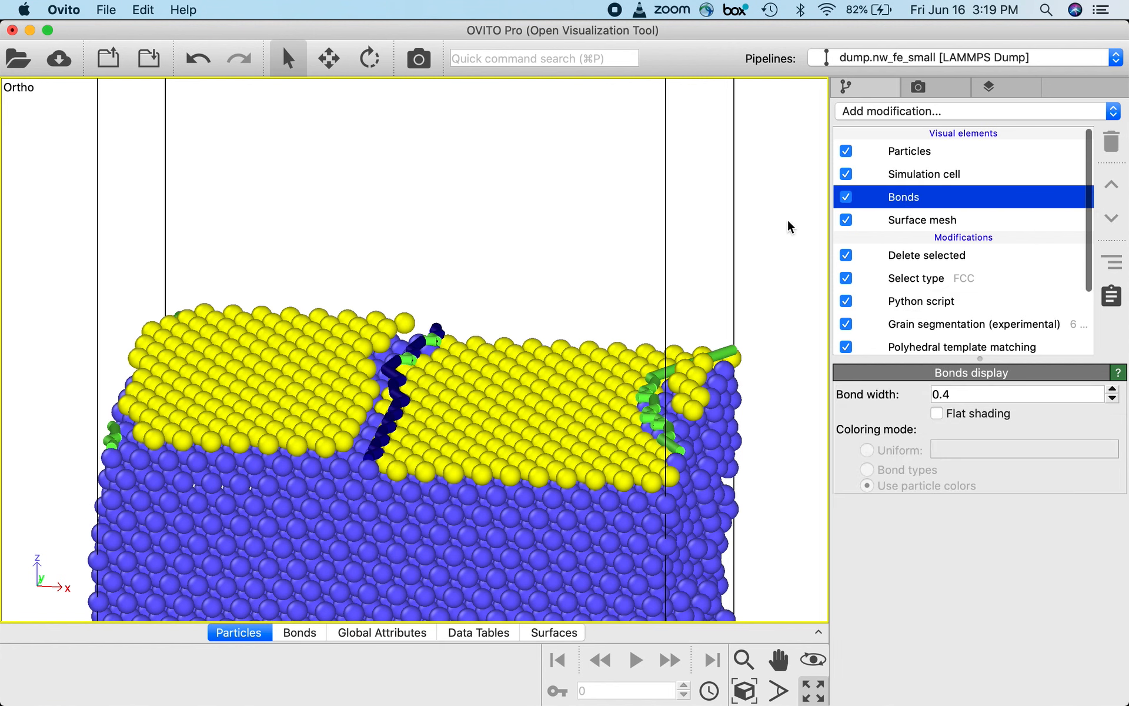
mouse_move(387, 423)
mouse_move(458, 459)
Read through the bonds data table, widening the Burgers Vector and Terrace Plane columns to show more of their values
left_click(298, 631)
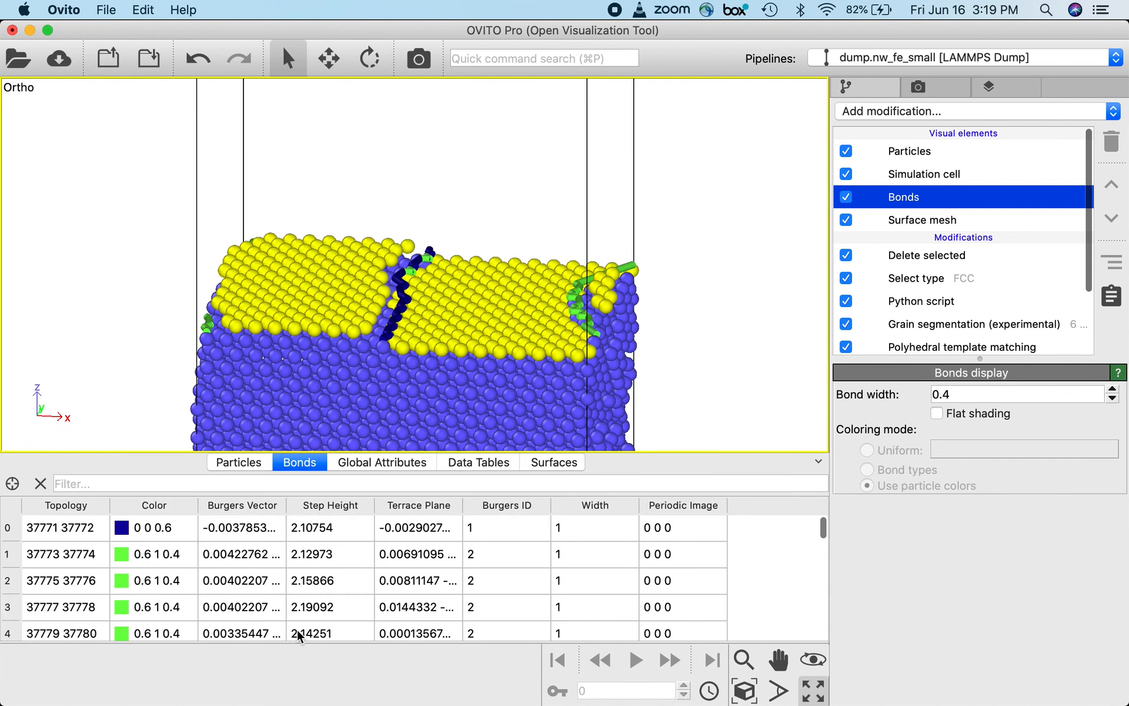
scroll(170, 584, "down", 1)
scroll(169, 584, "down", 6)
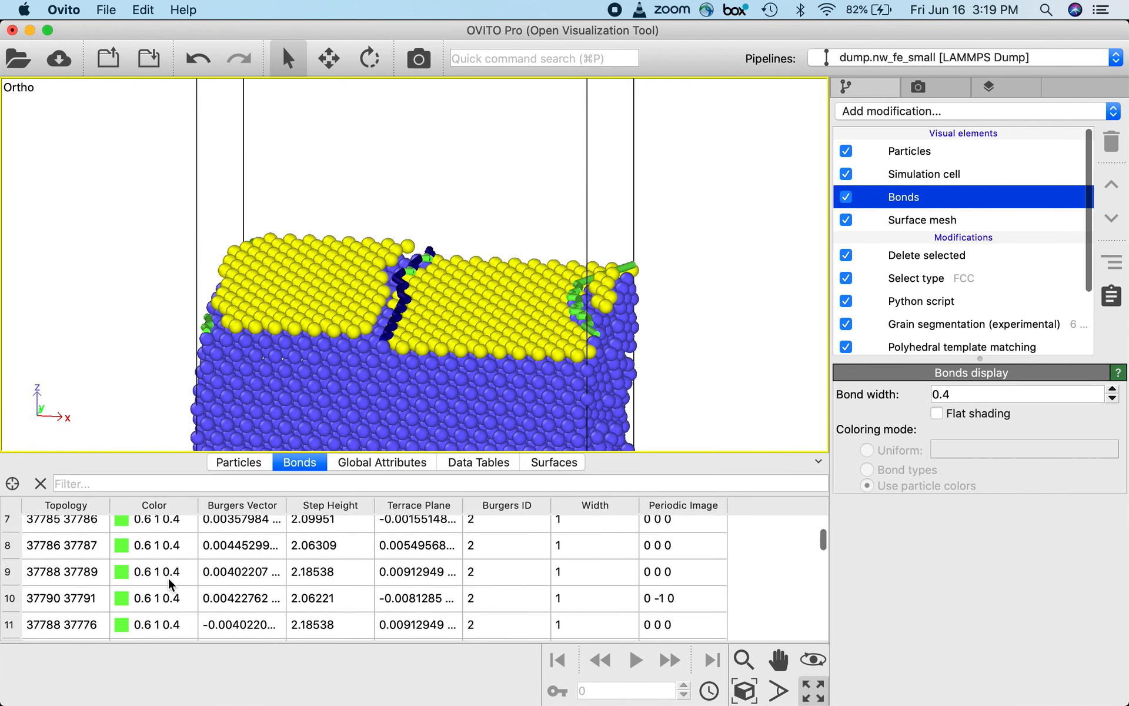
scroll(170, 584, "up", 8)
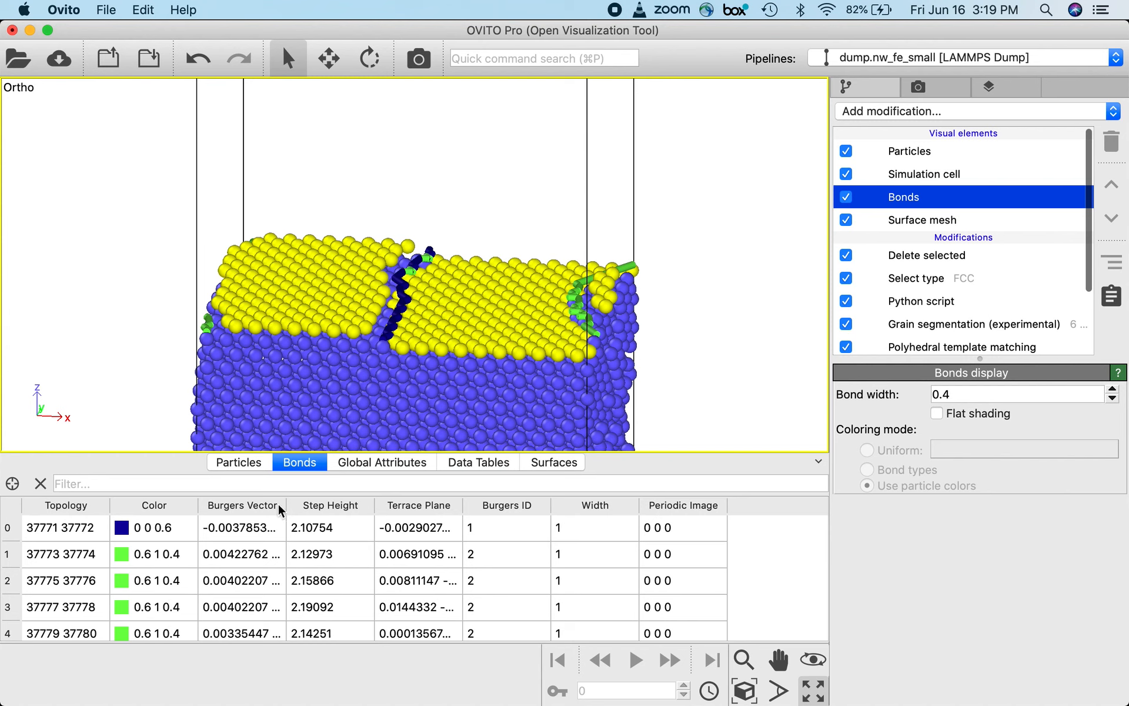
left_click_drag(286, 506, 388, 506)
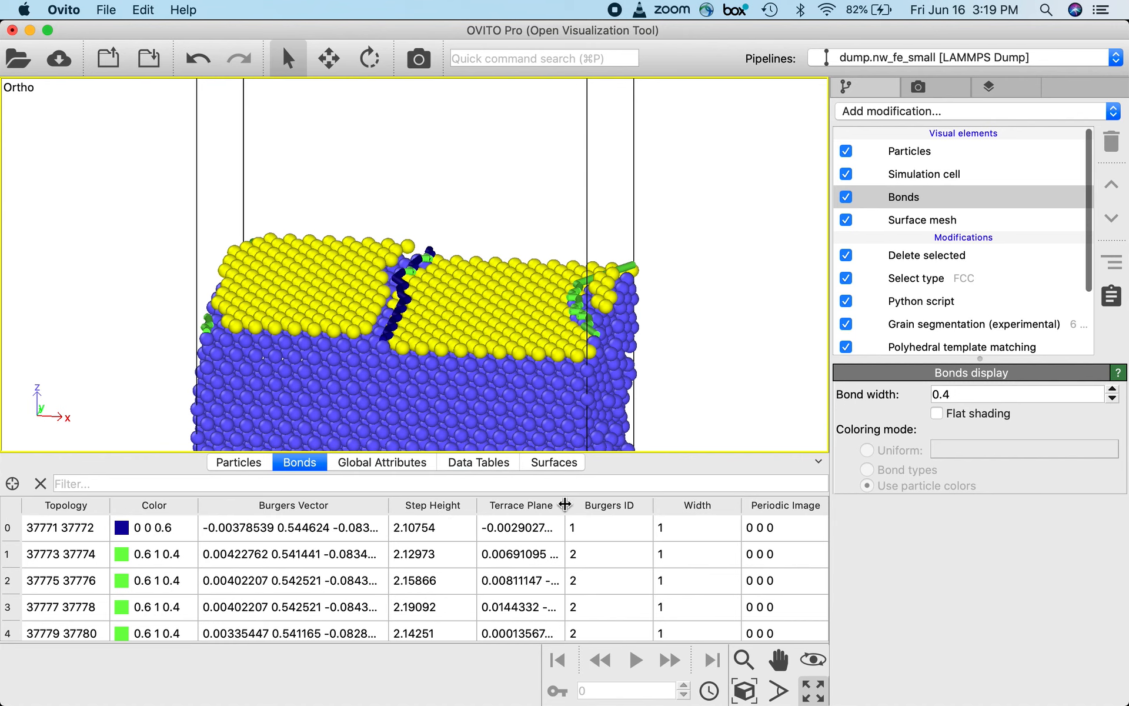
mouse_move(565, 504)
left_mouse_down()
mouse_move(660, 504)
mouse_move(571, 504)
left_mouse_up()
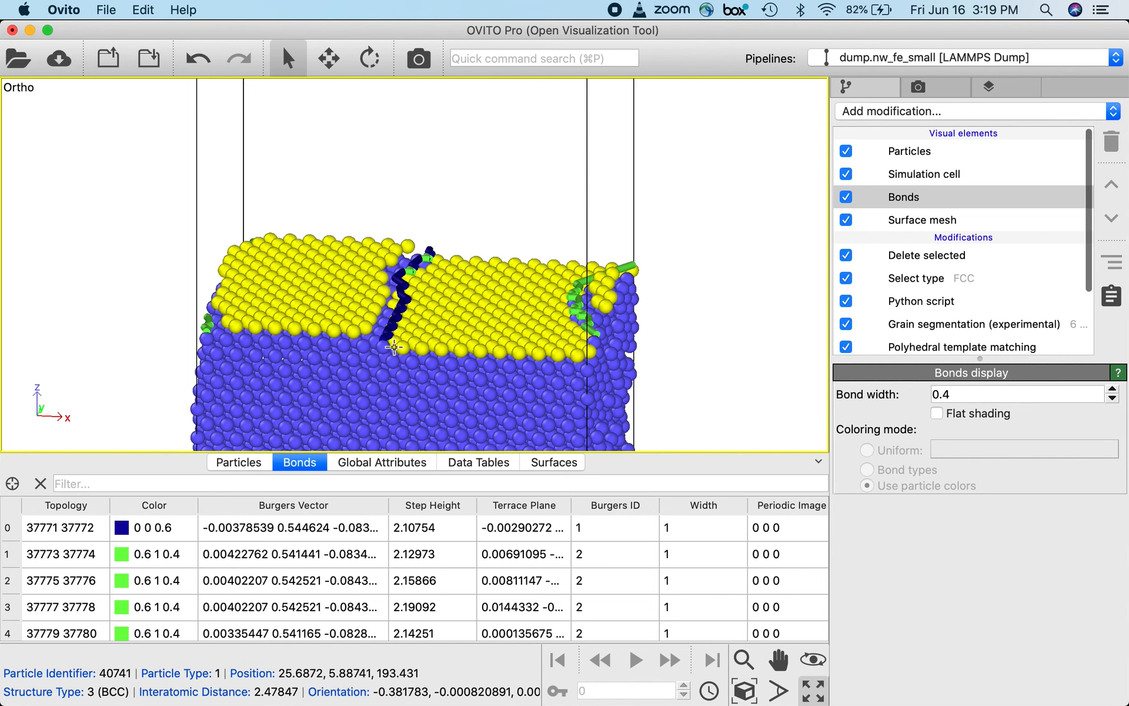
Look up the bonds table row of one dark blue line defect segment at the interface step, and restore the full table
scroll(394, 336, "up", 10)
left_click_drag(393, 337, 347, 212)
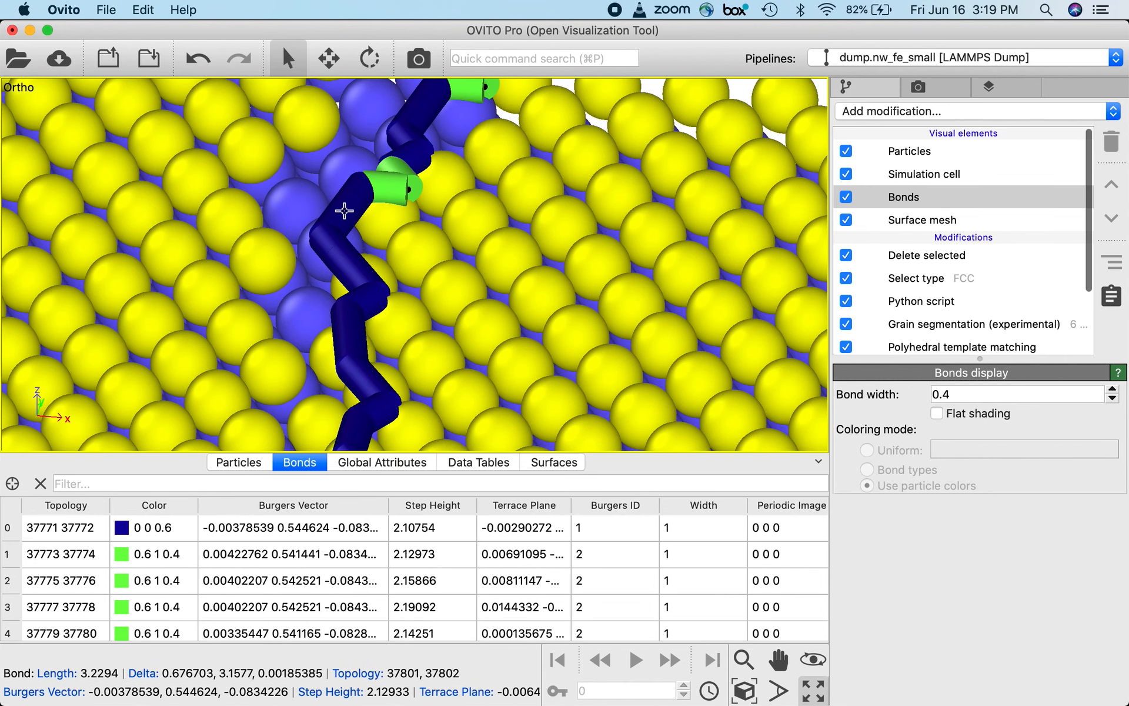
left_click(12, 484)
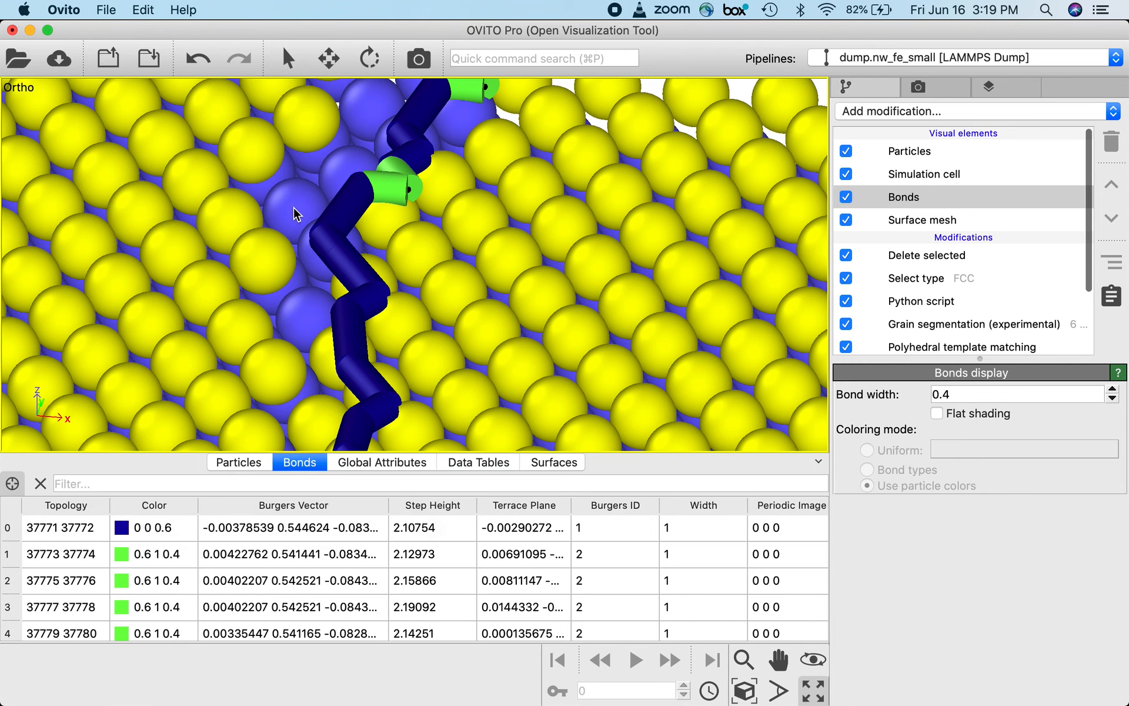
left_click(346, 201)
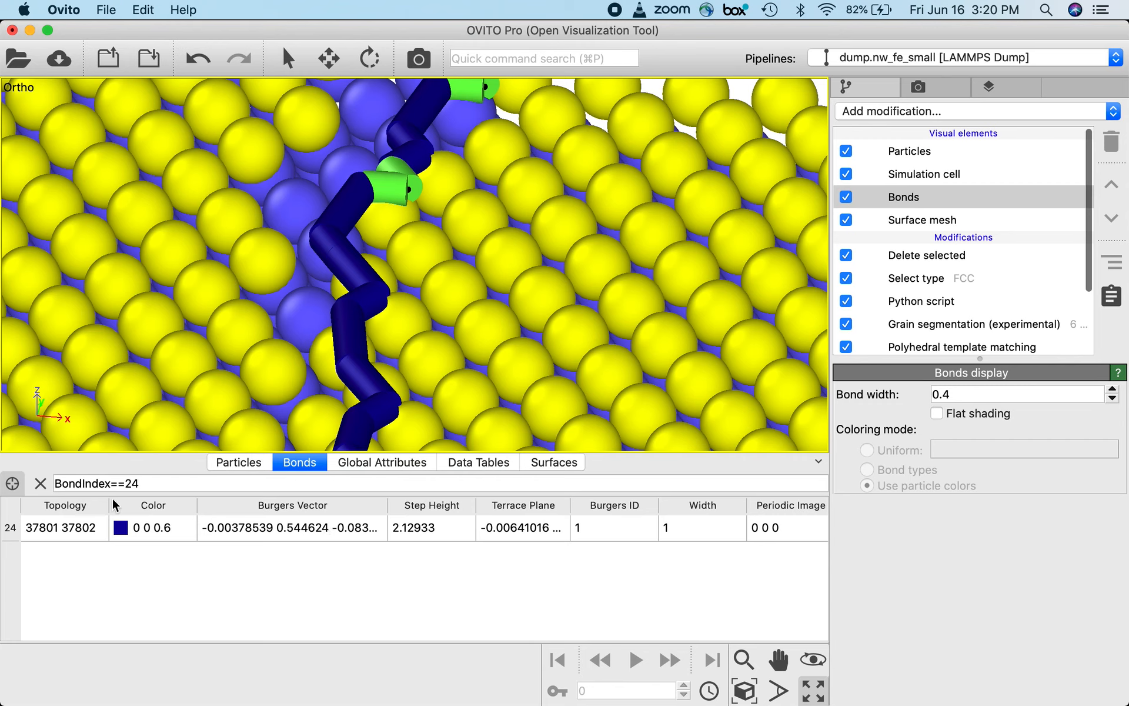
left_click(41, 484)
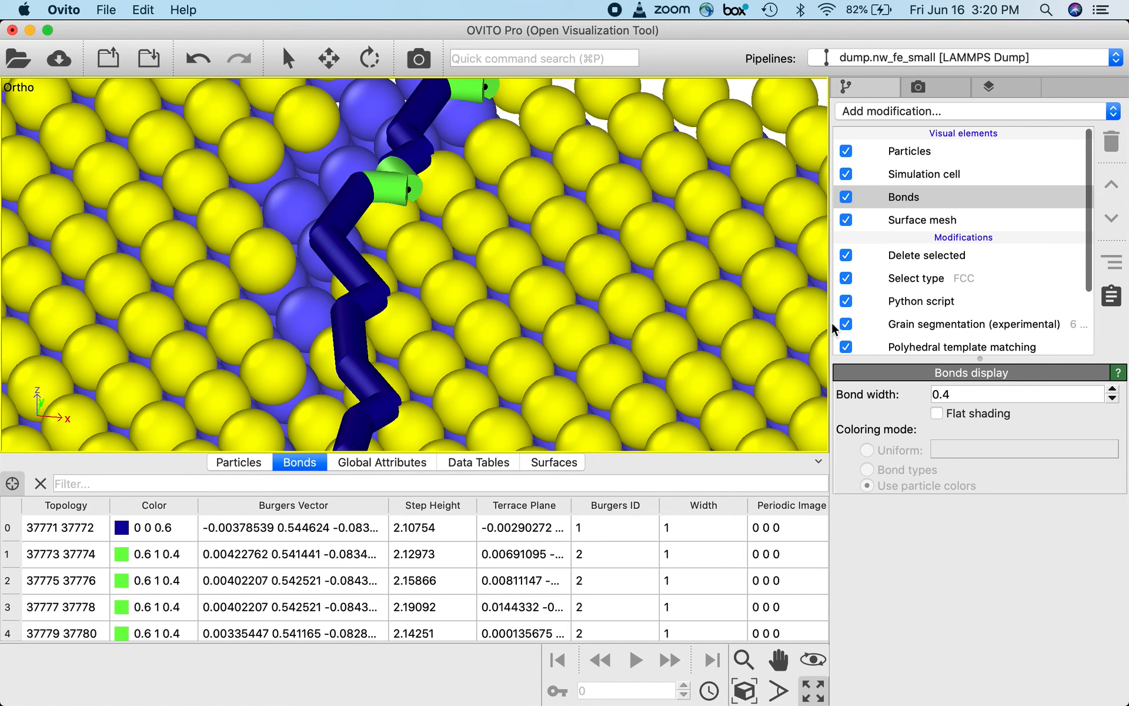
Show the Python script modifier's settings and widen the pipeline area until the complete script output can be read
left_click_drag(829, 325, 805, 330)
left_click(882, 302)
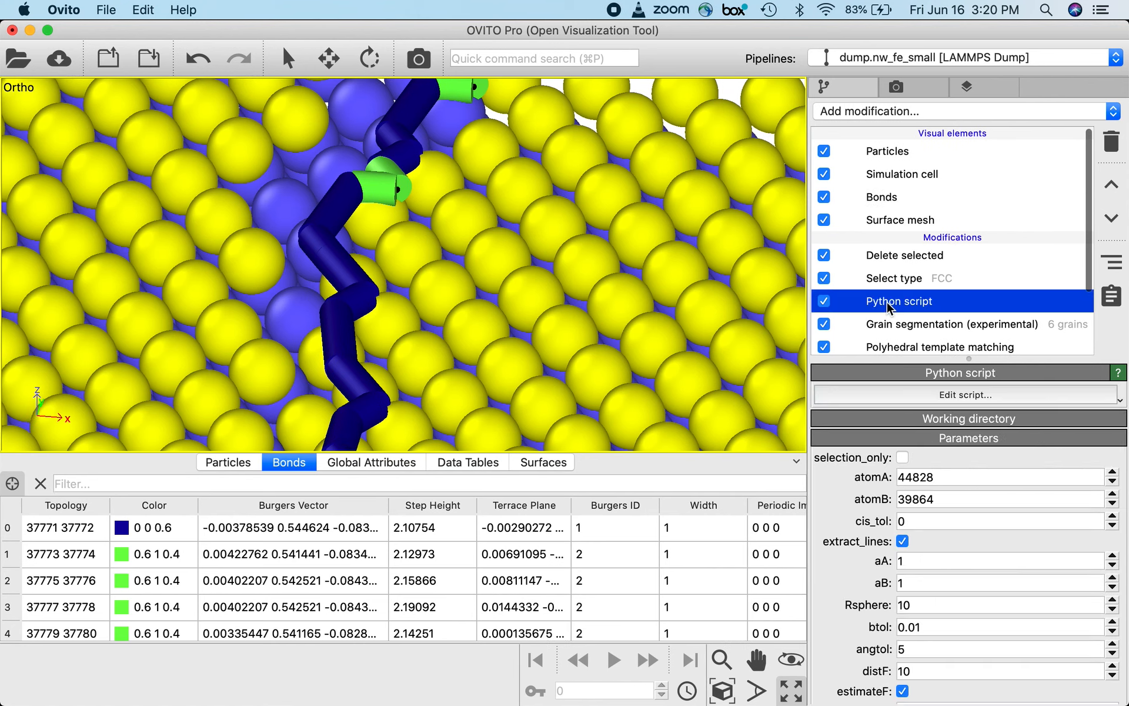
scroll(860, 531, "down", 2)
scroll(859, 531, "down", 3)
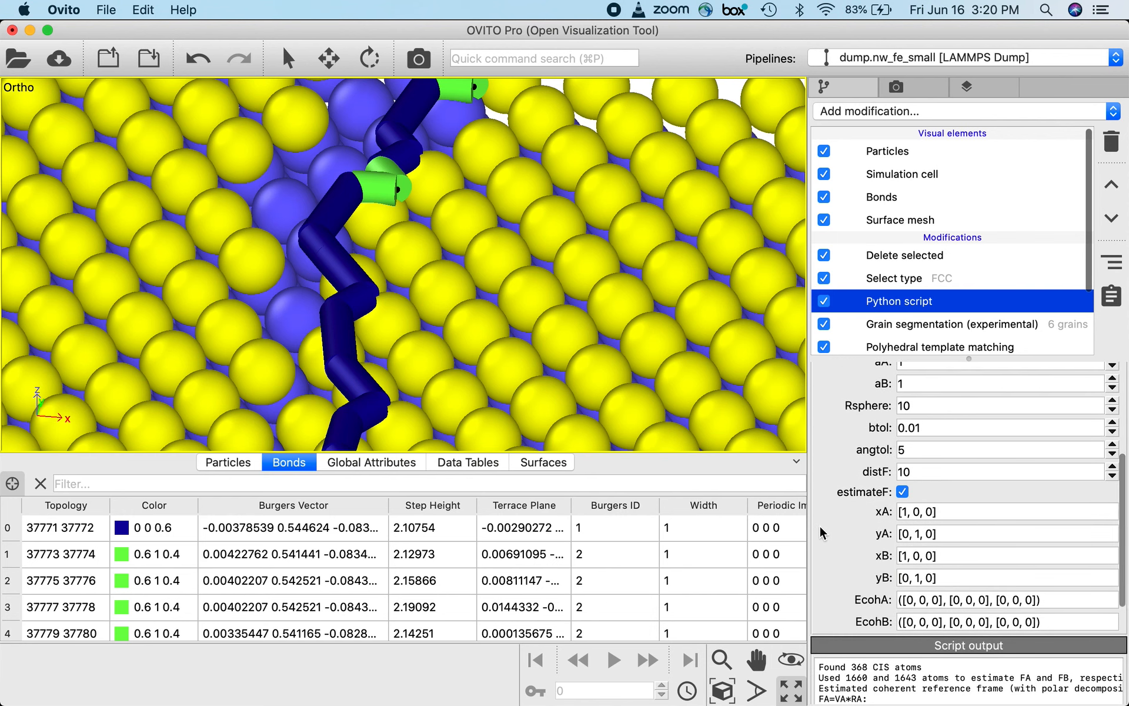
left_click_drag(804, 529, 537, 547)
scroll(568, 519, "down", 5)
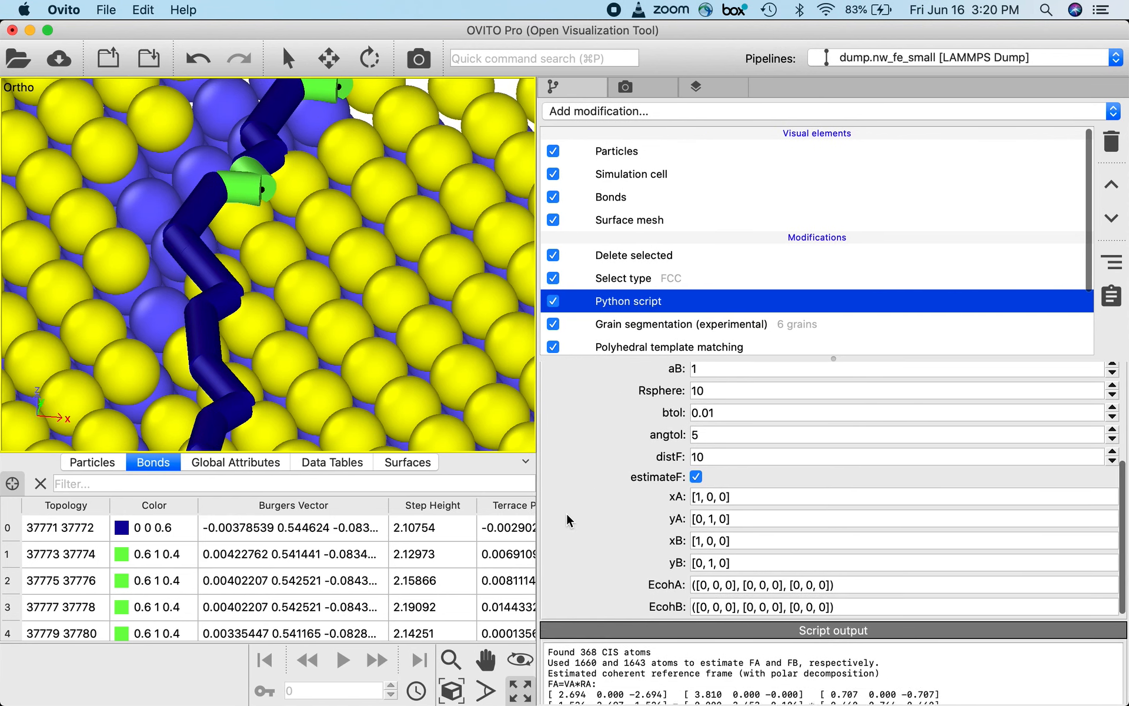
scroll(709, 509, "up", 8)
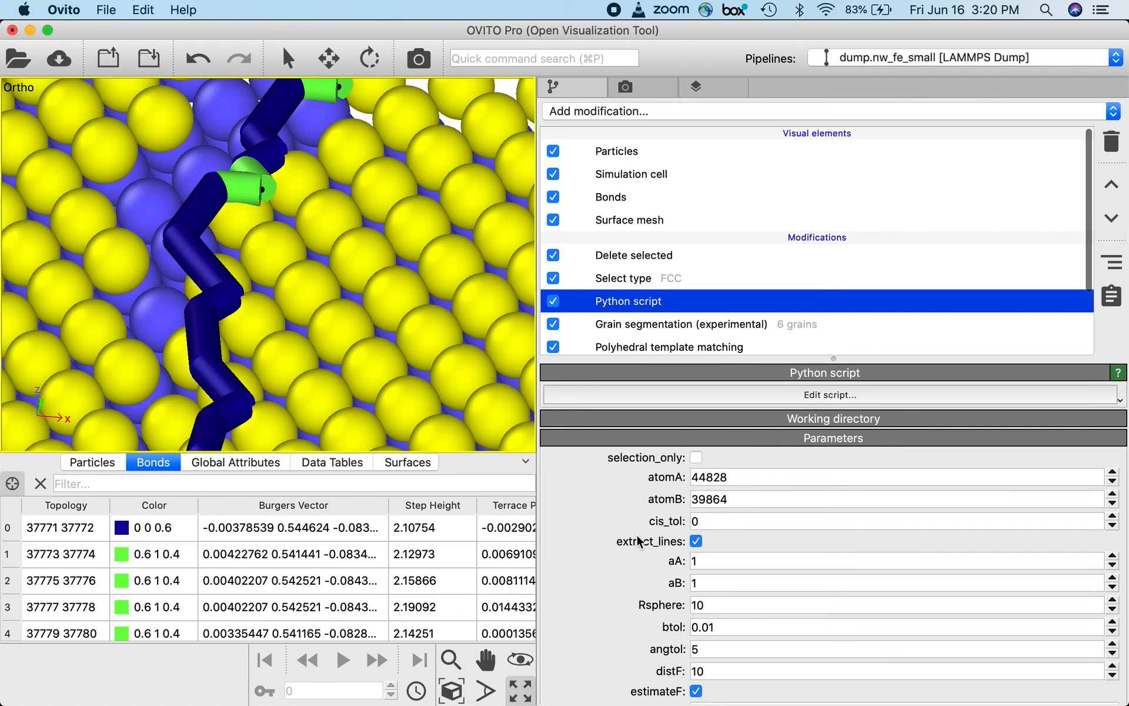
scroll(640, 542, "down", 8)
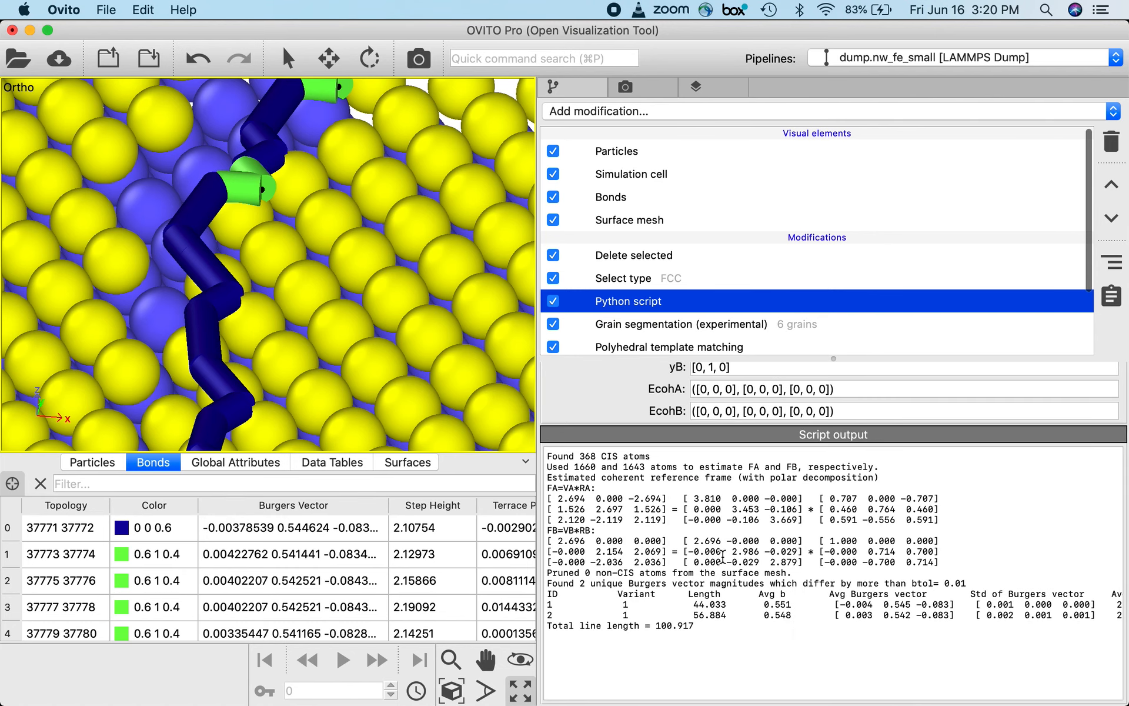
left_click_drag(537, 410, 357, 412)
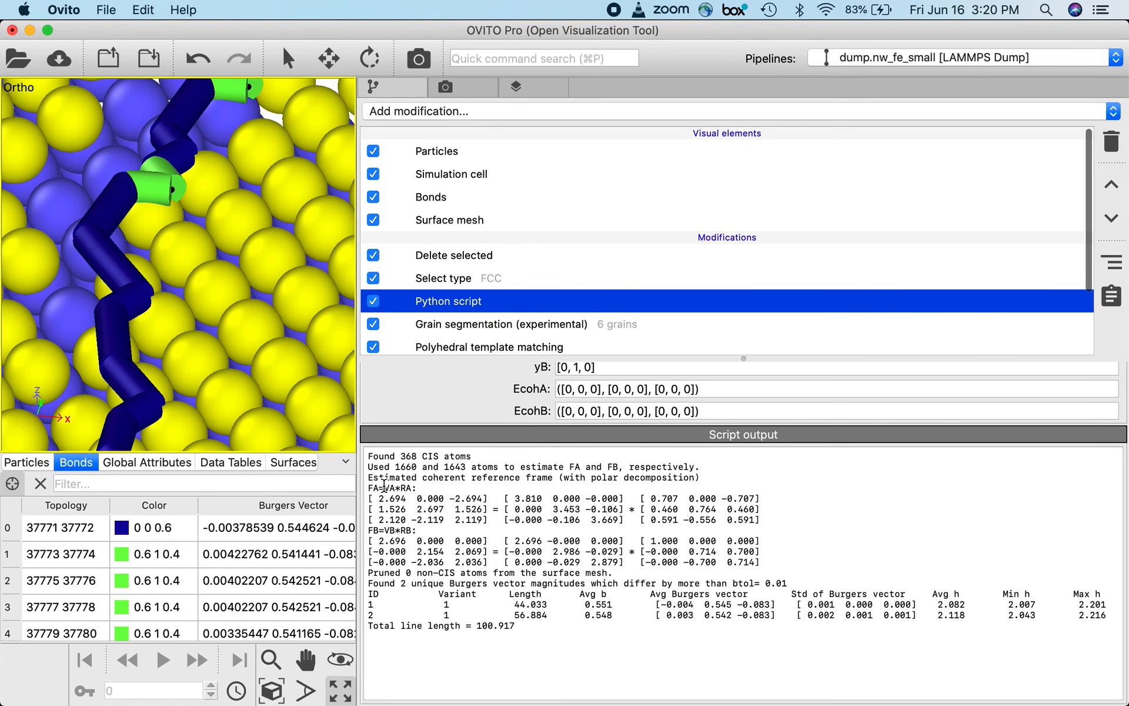
Read the script output lines on the coherent reference frame, polar decomposition and pruned non-CIS atoms
left_click_drag(370, 478, 706, 477)
left_click(577, 497)
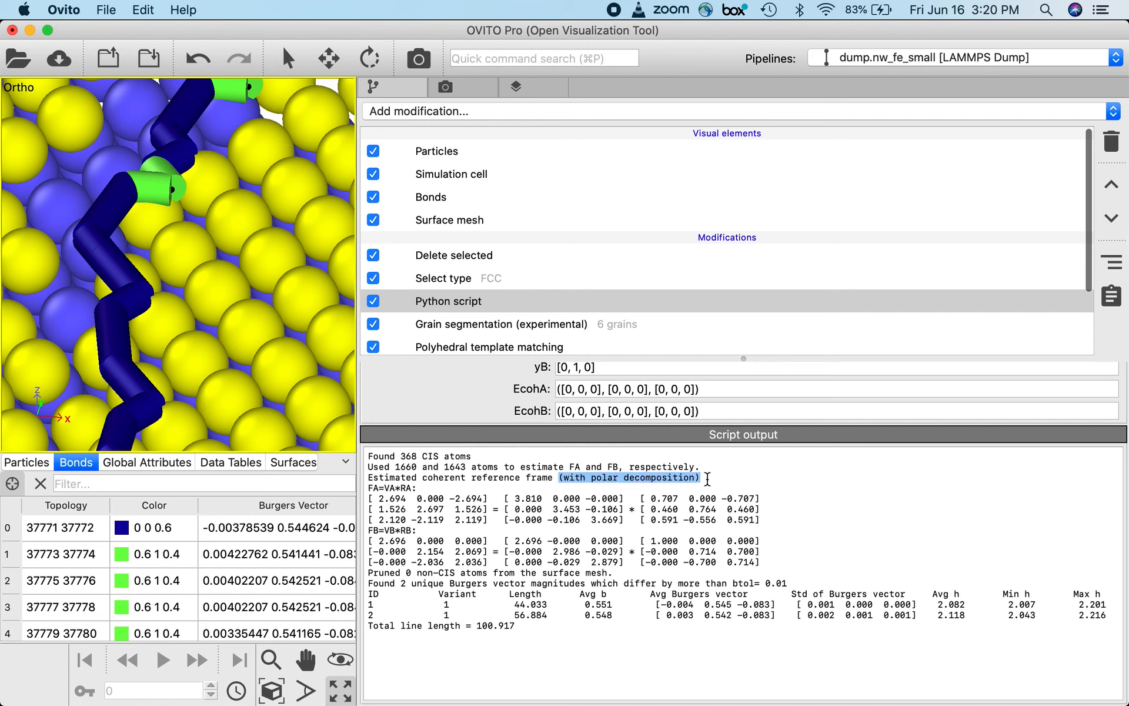
left_click(708, 477)
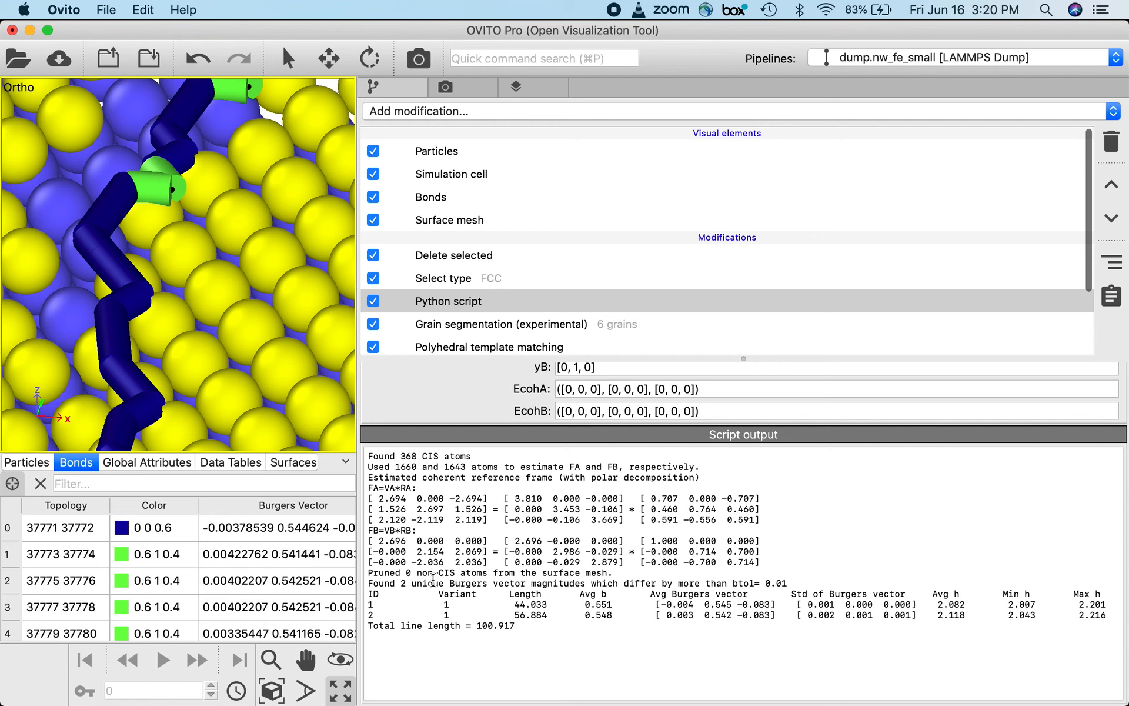
left_click_drag(369, 572, 614, 572)
left_click(631, 585)
Consult the Workflow slide in the ILDA Tutorial slideshow and return to OVITO Pro
key("ctrl+Up")
left_click(733, 482)
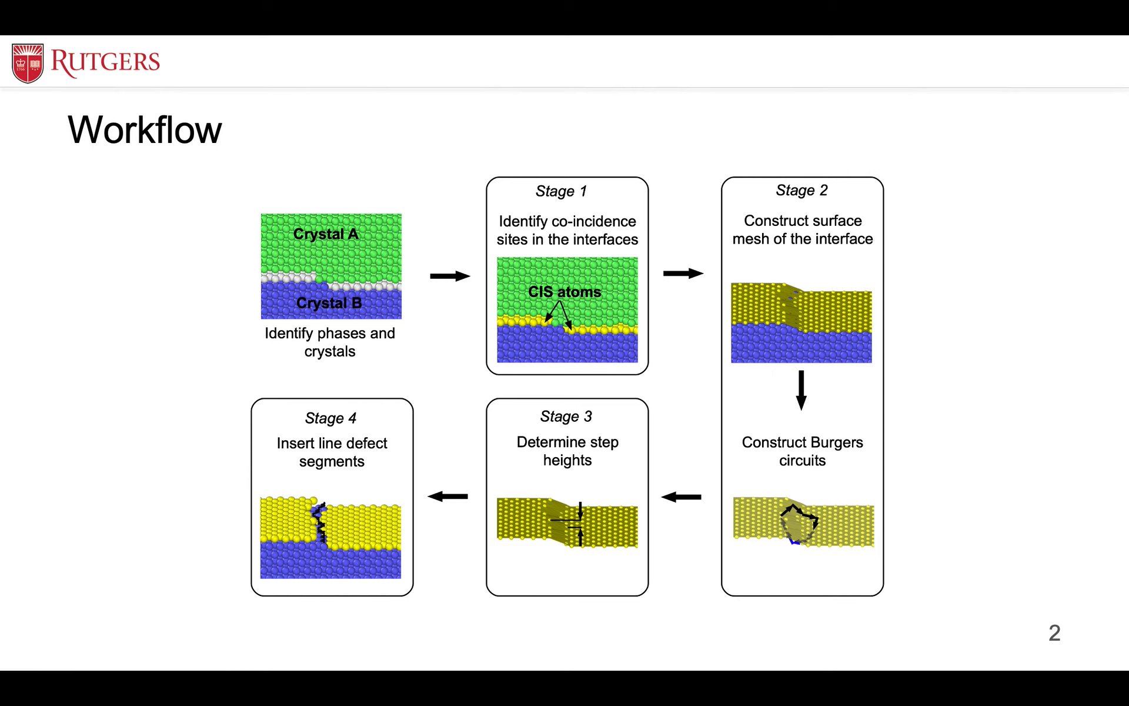
key("ctrl+Up")
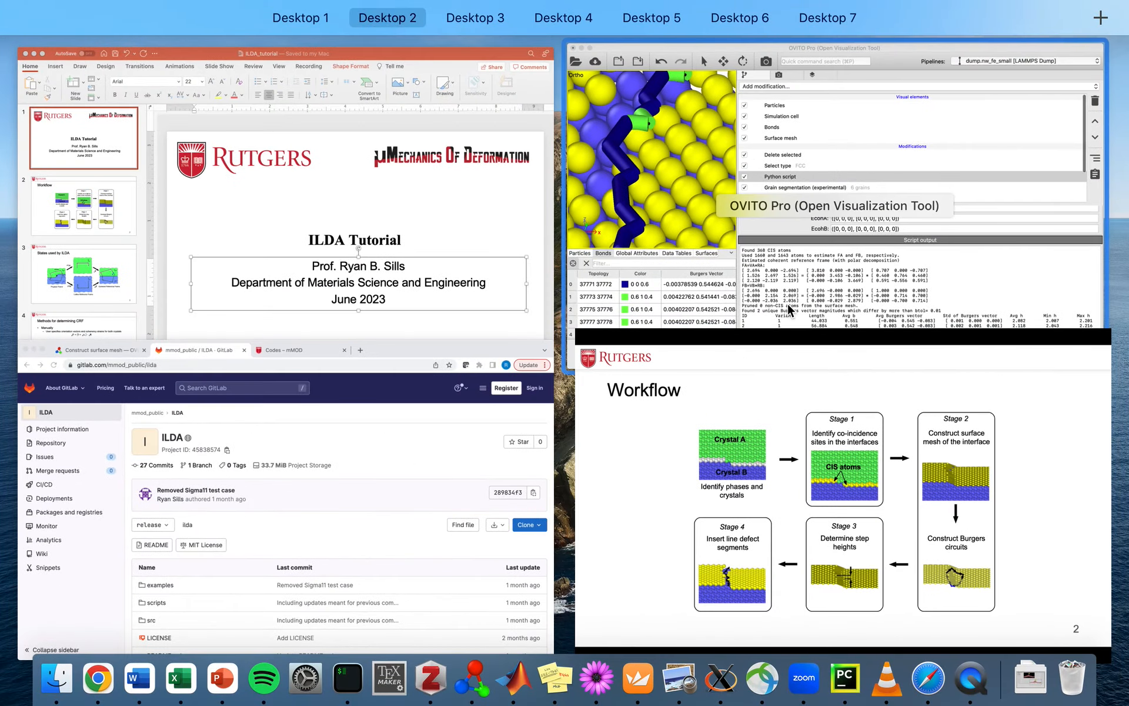
left_click(788, 304)
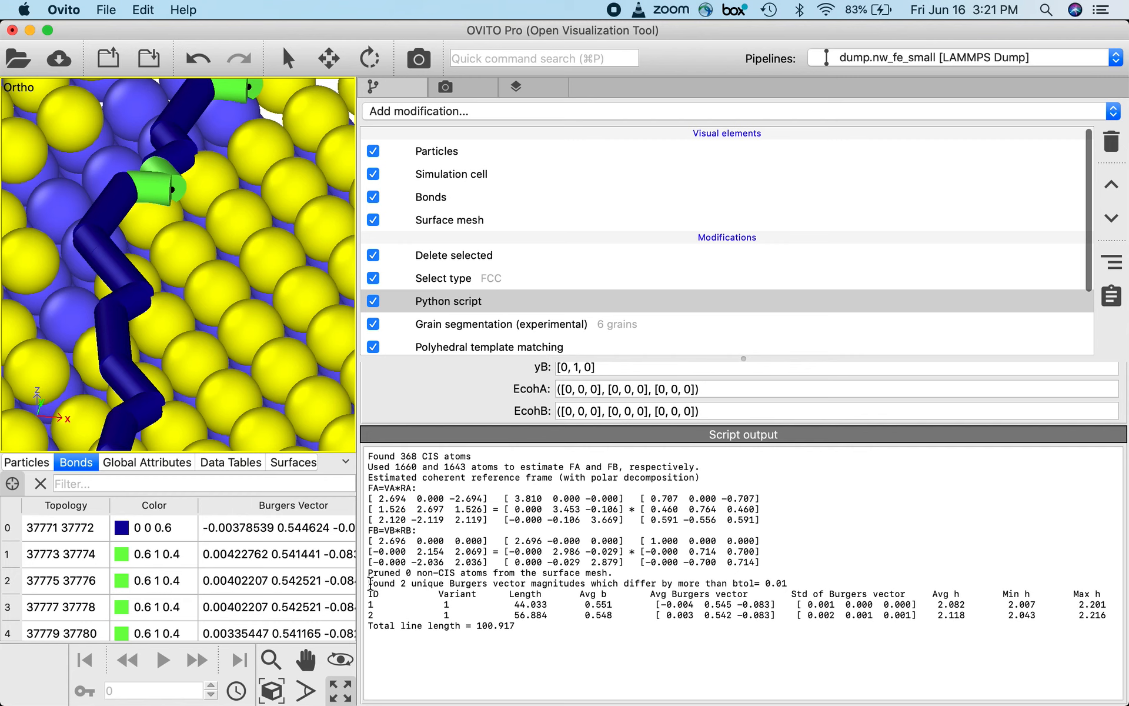
Examine the script output's summary of unique Burgers vectors, including btol and the ID and Variant columns
left_click_drag(370, 583, 528, 626)
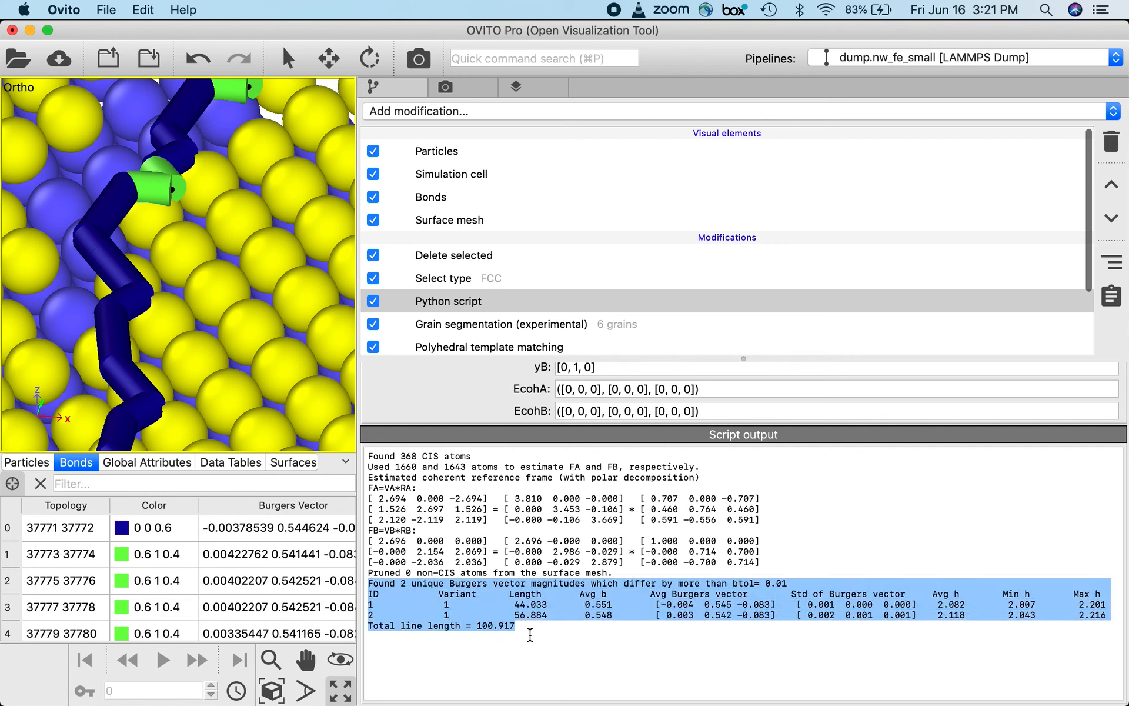
left_click(530, 635)
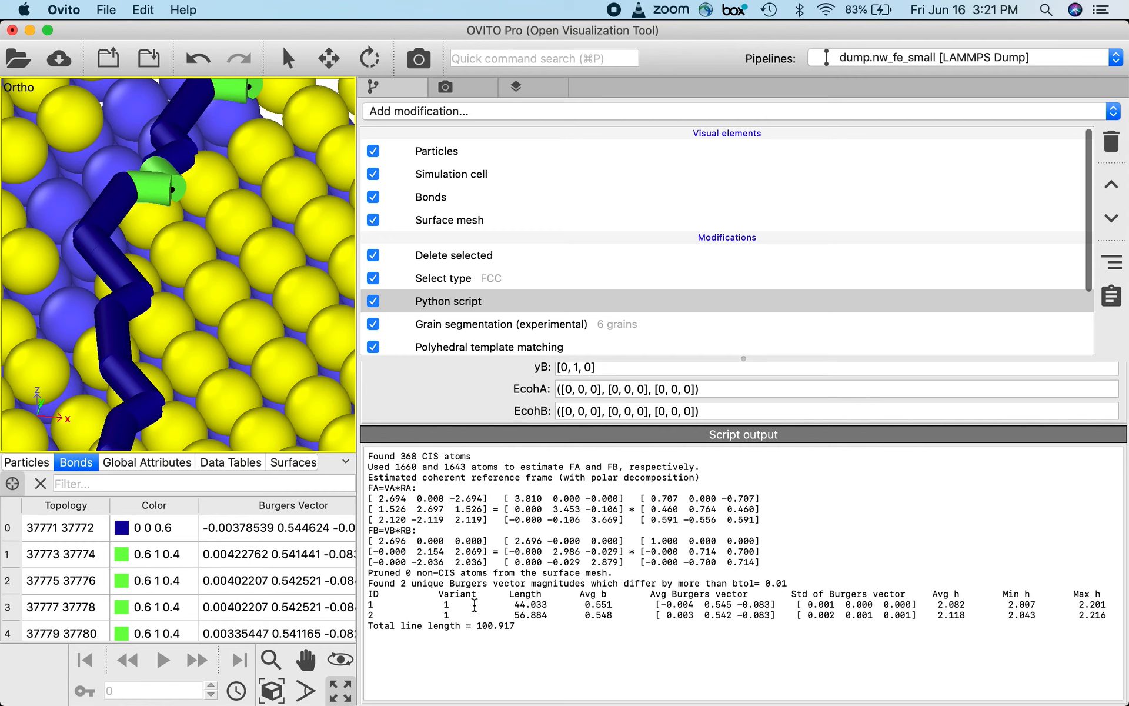
left_click_drag(535, 584, 753, 585)
left_click(749, 585)
left_click(786, 583)
left_click_drag(394, 587, 466, 585)
left_click(372, 604)
left_click_drag(440, 597, 446, 601)
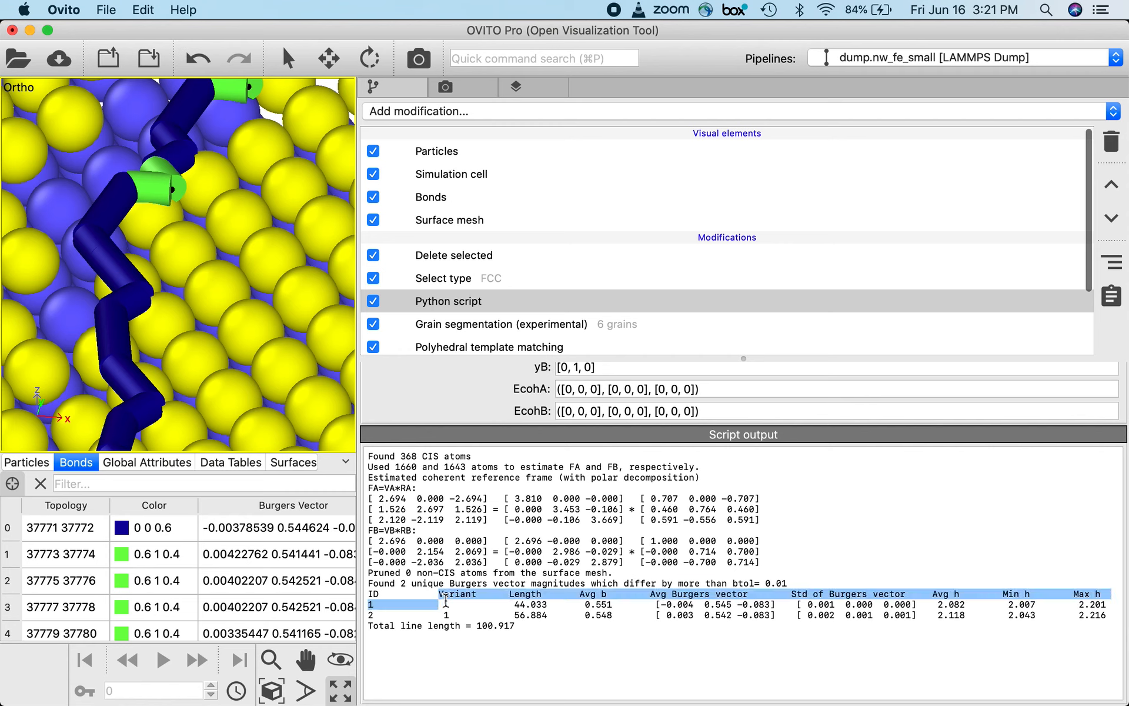
left_click(462, 609)
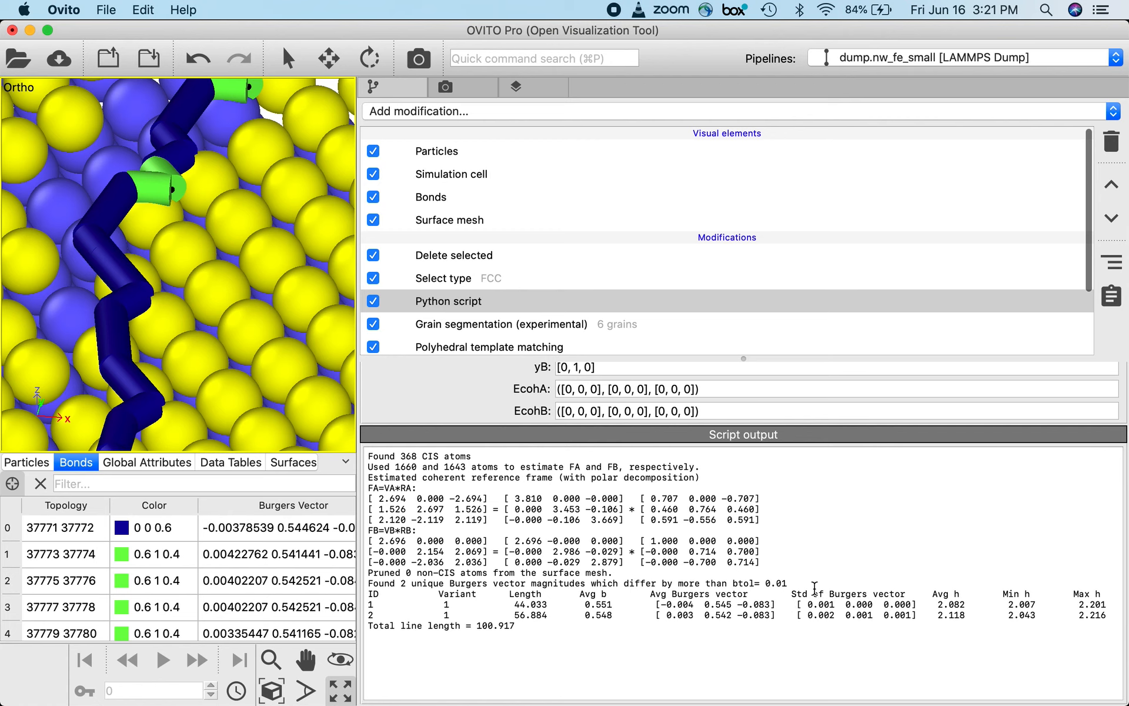
Enlarge the viewport and view the whole interface with its dark blue and green line defects
left_click_drag(356, 252, 789, 279)
scroll(598, 286, "down", 10)
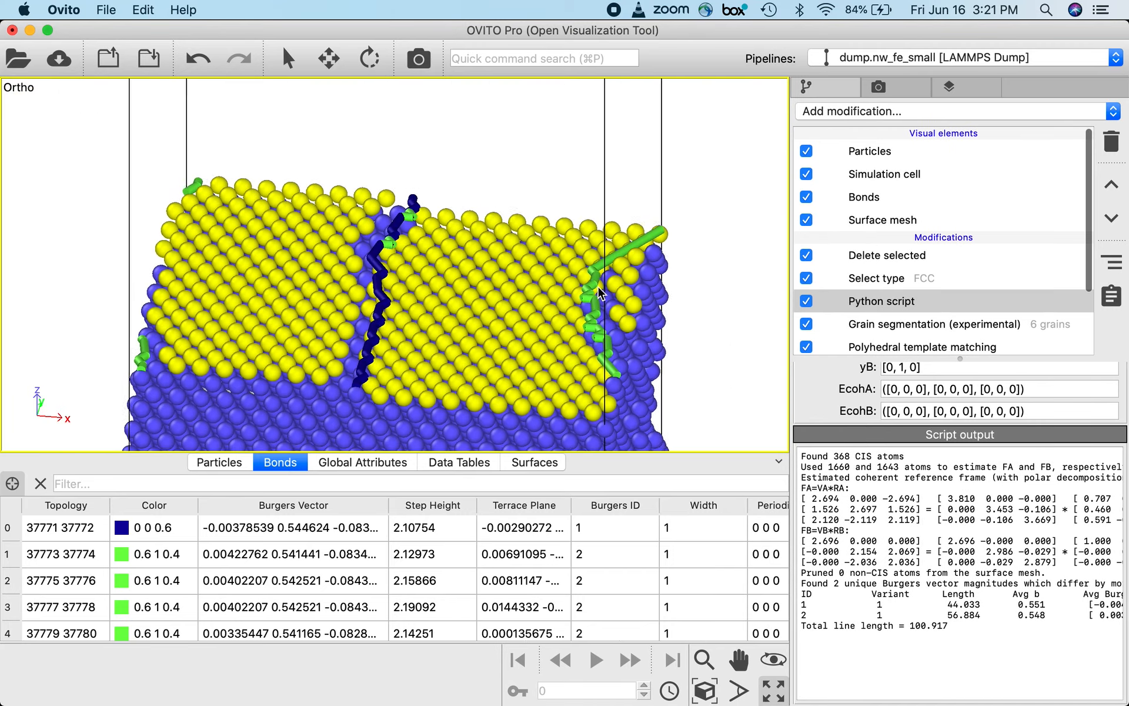
mouse_move(597, 286)
left_mouse_down()
mouse_move(622, 290)
mouse_move(600, 298)
mouse_move(601, 266)
mouse_move(596, 297)
left_mouse_up()
right_click(596, 297)
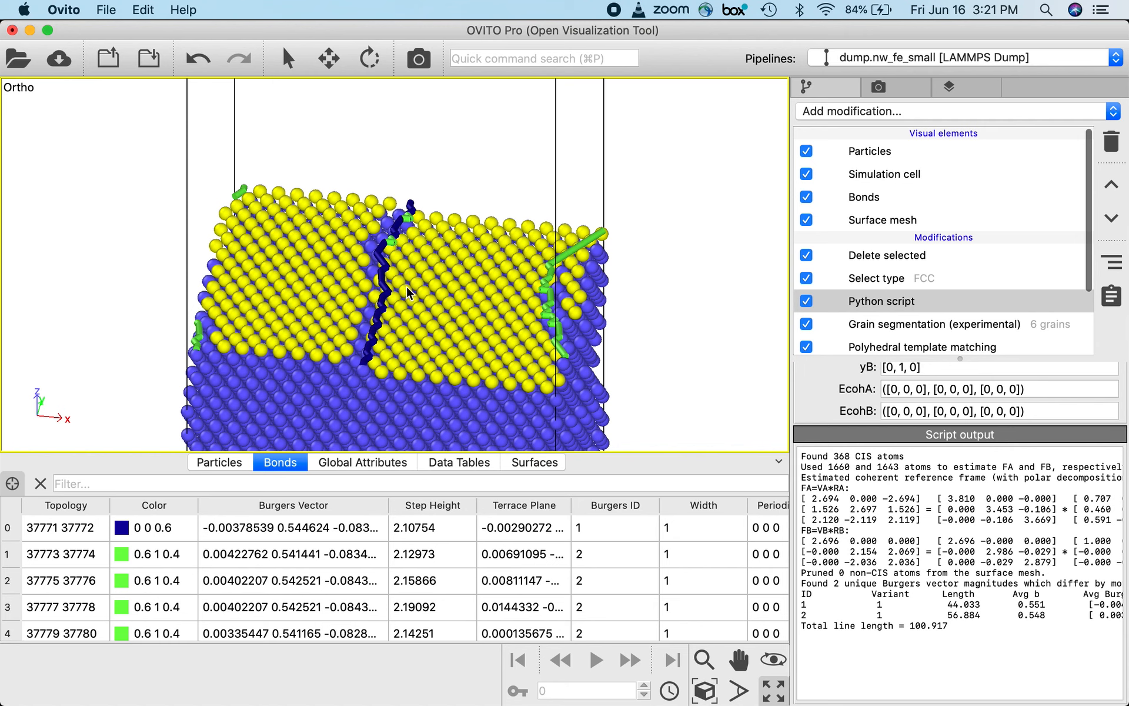
Inspect the dark blue and short green segments along the central step, reading a dark blue bond's Burgers vector
scroll(410, 292, "up", 10)
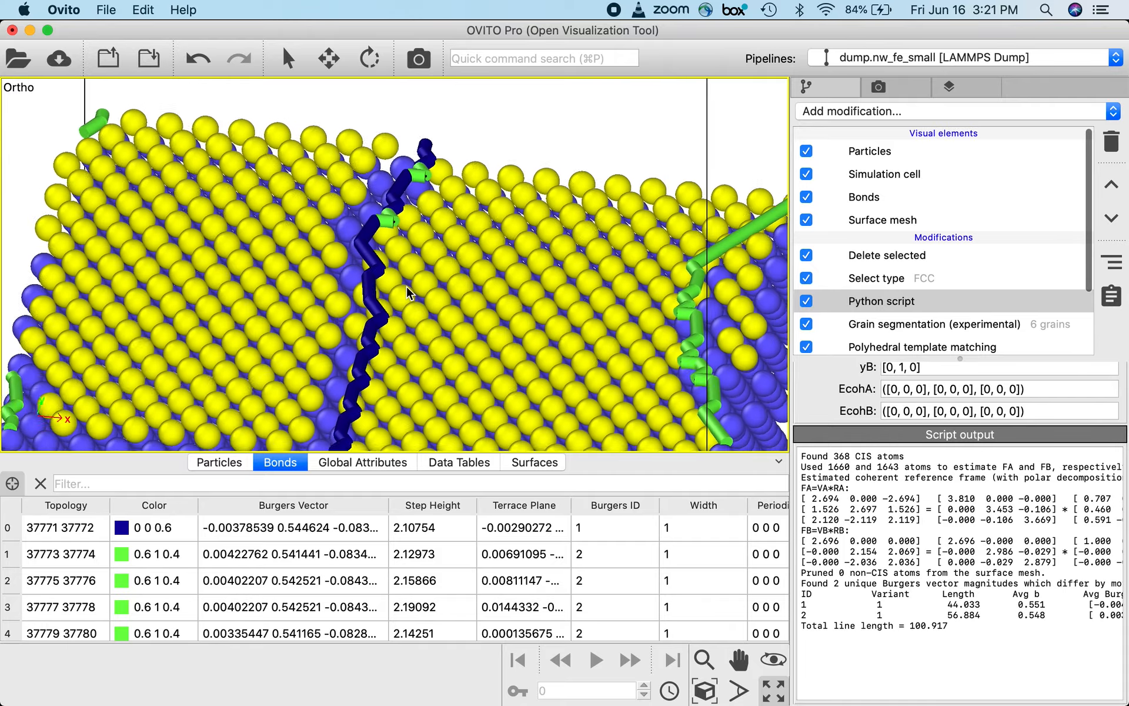
scroll(407, 287, "up", 3)
scroll(407, 287, "down", 3)
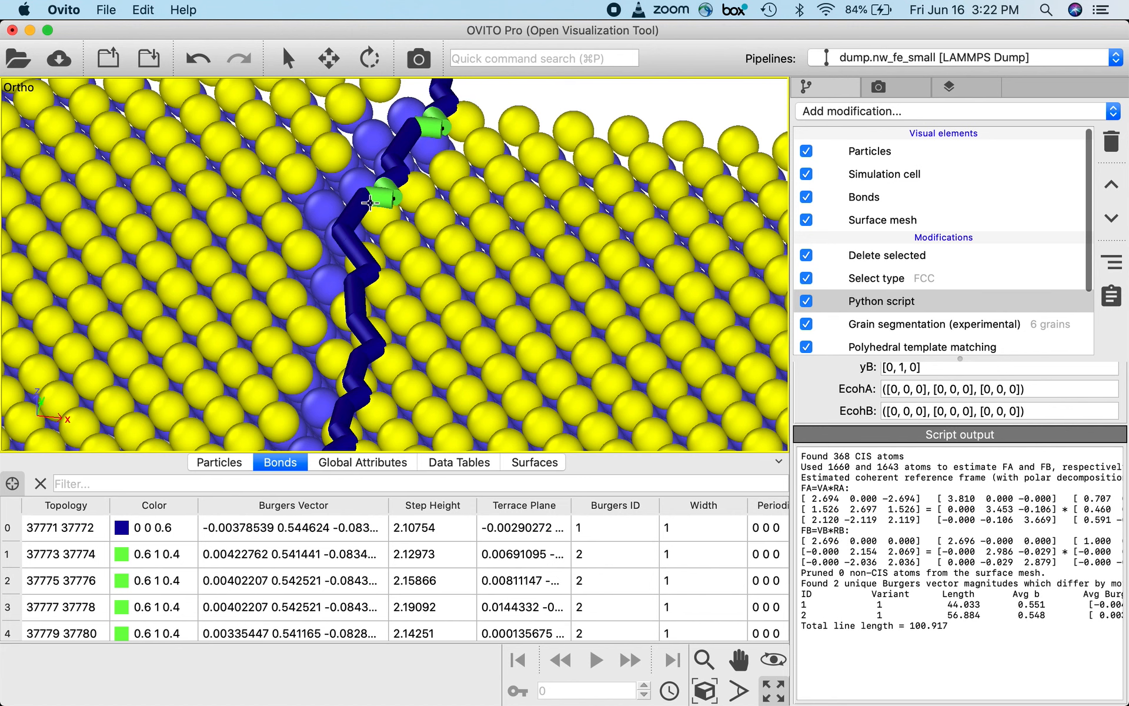
scroll(370, 202, "up", 1)
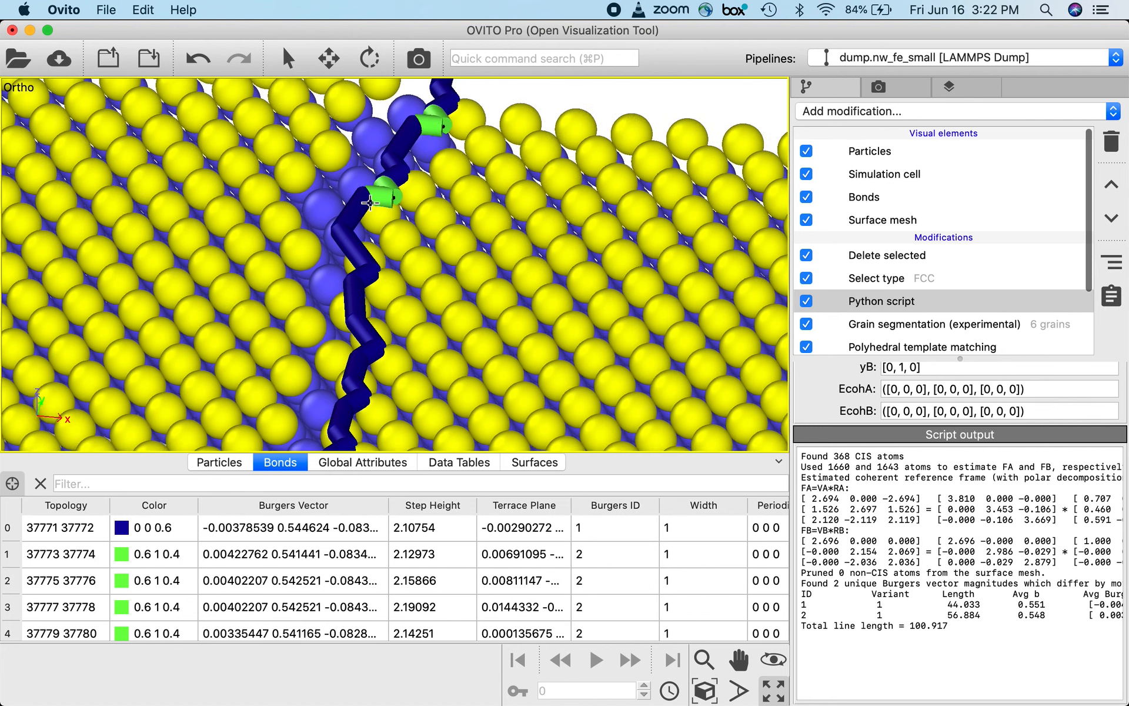
right_click(370, 202)
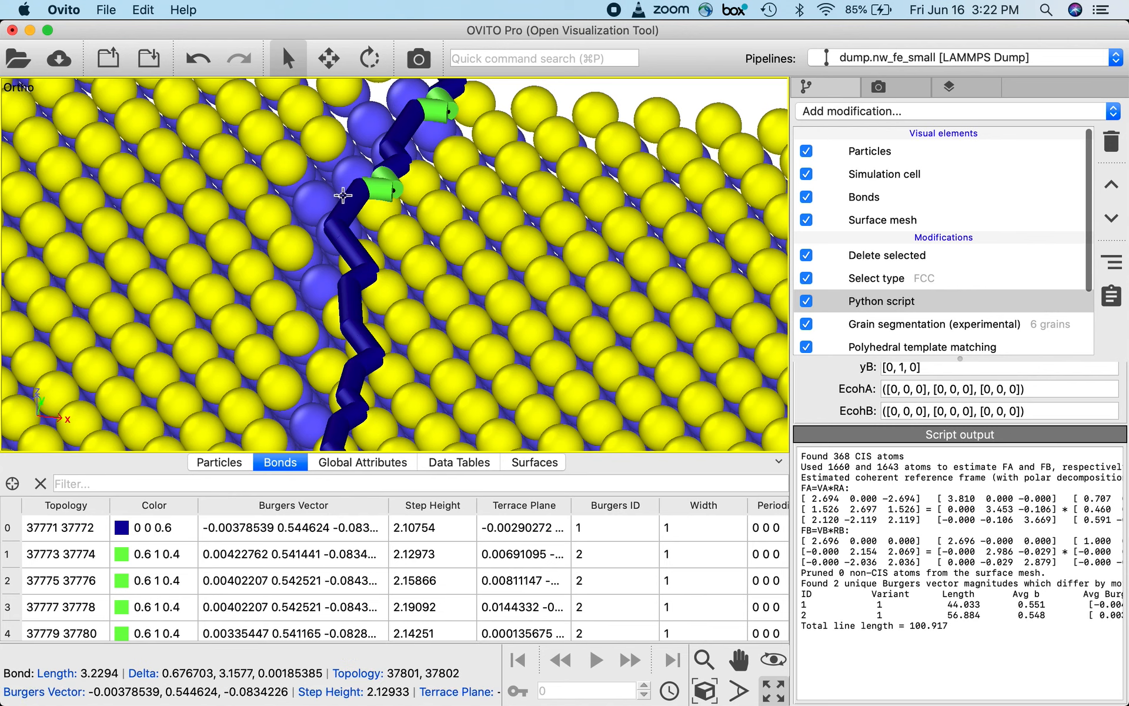
scroll(410, 258, "up", 1)
scroll(409, 257, "down", 5)
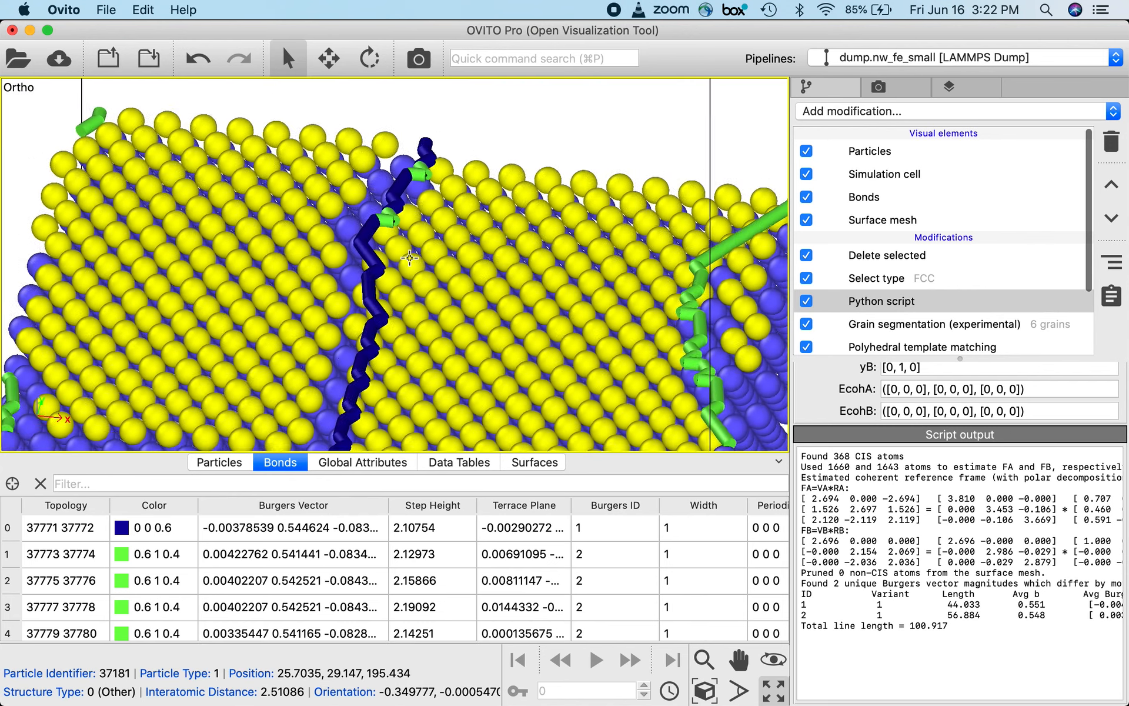
Check the average Burgers vectors in the script output and view the terraces at a shallower angle
scroll(945, 605, "right", 3)
scroll(945, 606, "right", 3)
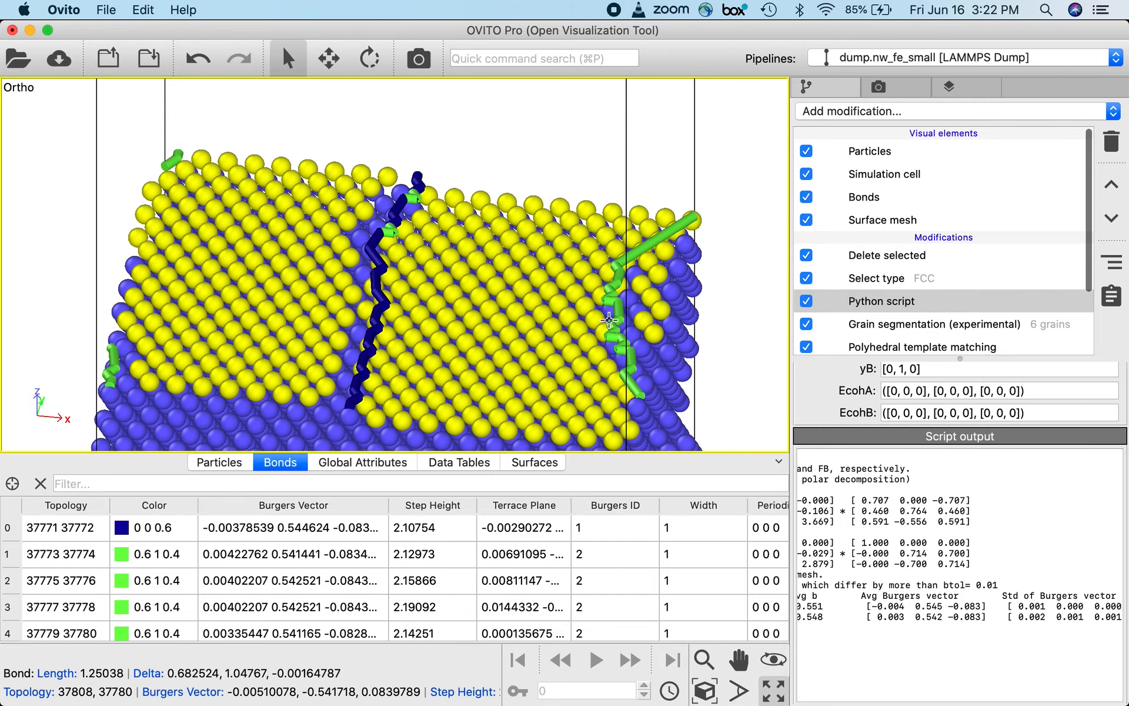
left_click_drag(532, 202, 534, 160)
Switch to the ILDA Tutorial slideshow and advance to the States used by ILDA slide
key("ctrl+Up")
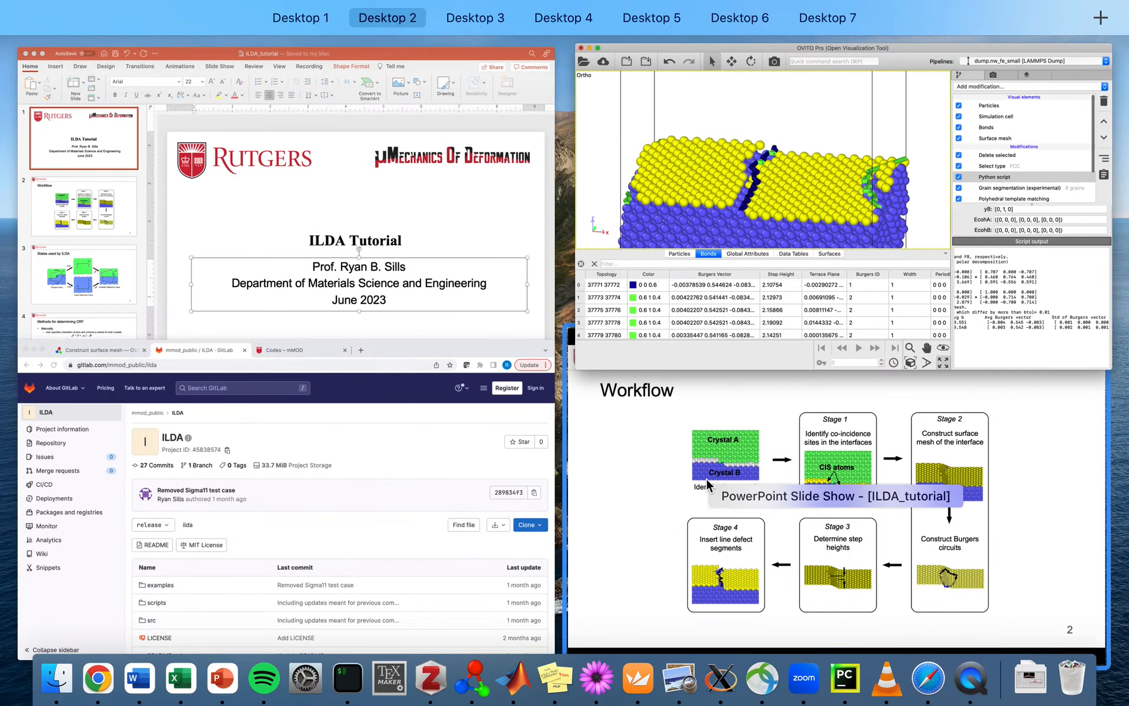
left_click(706, 482)
key("Right")
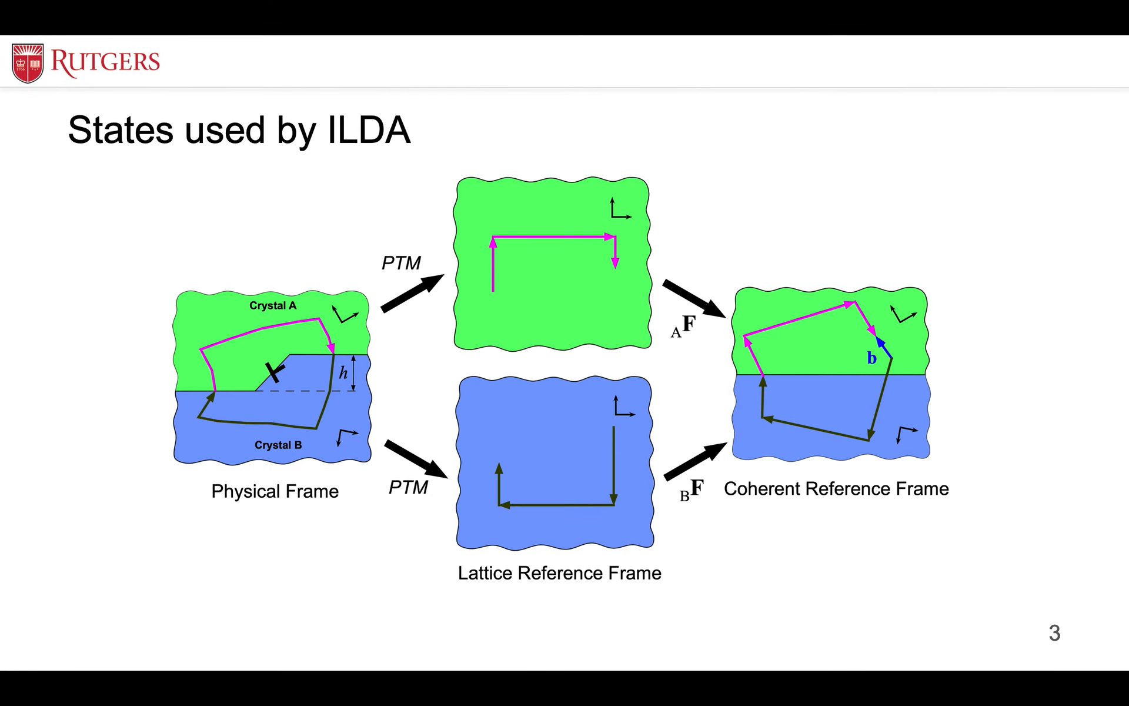
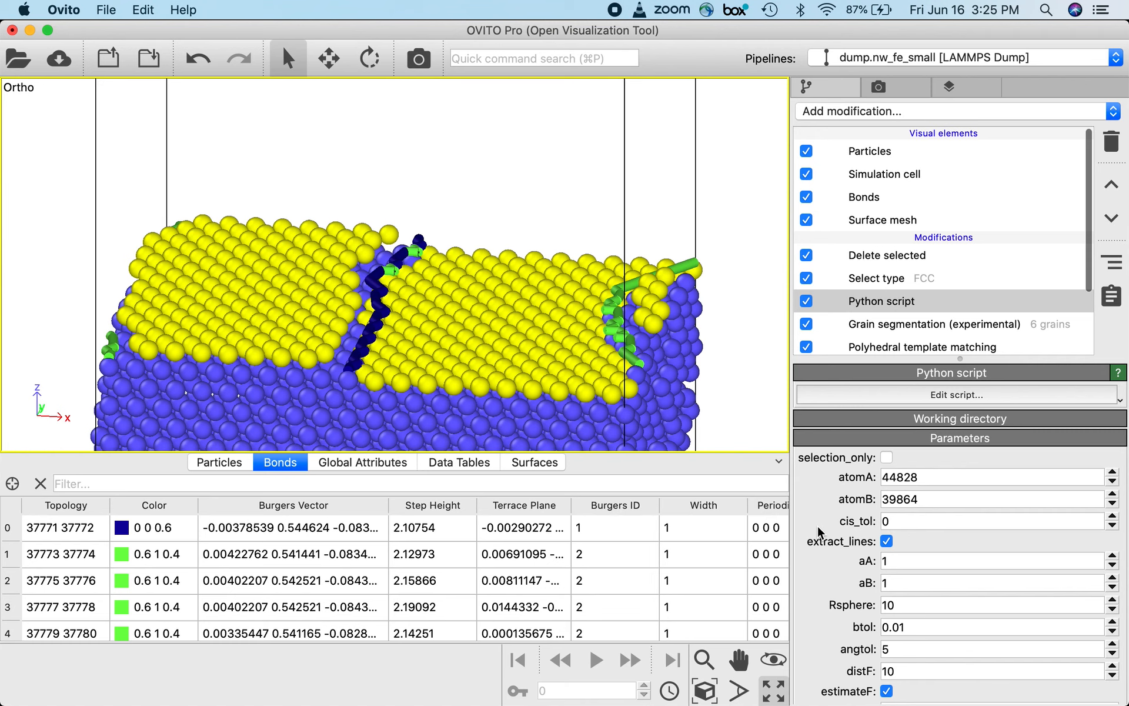
Review the FA and FB reference frame matrices in the Python script's output, and enlarge the viewport again
scroll(818, 532, "down", 10)
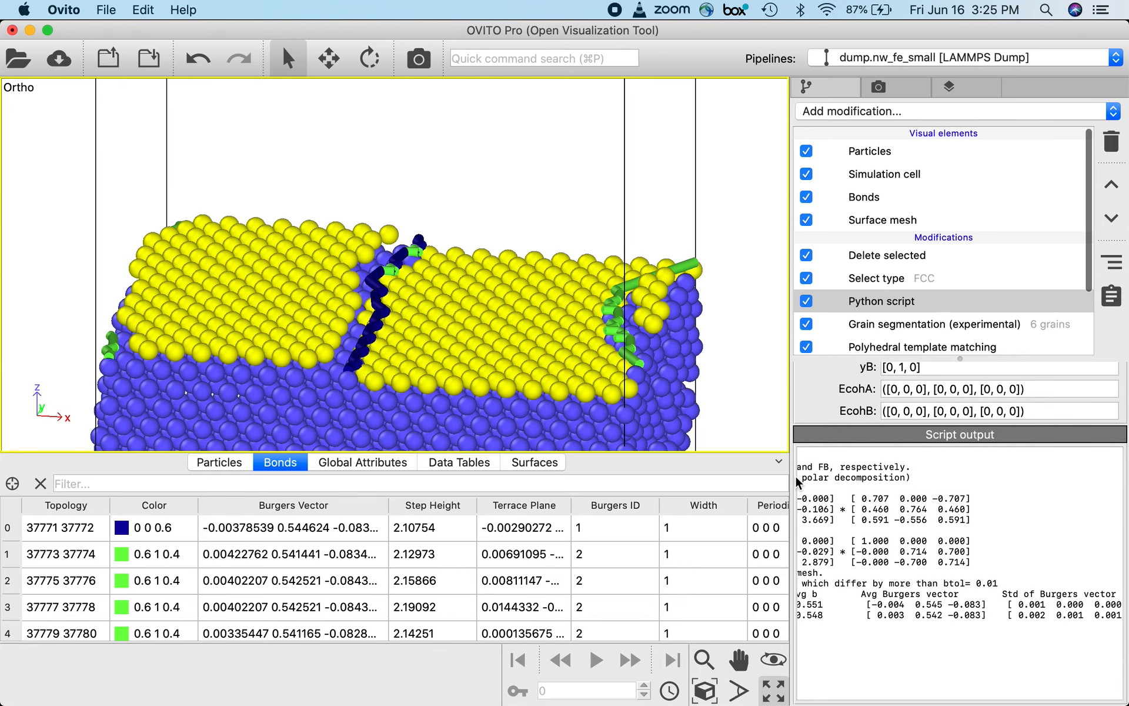
left_click_drag(790, 434, 565, 434)
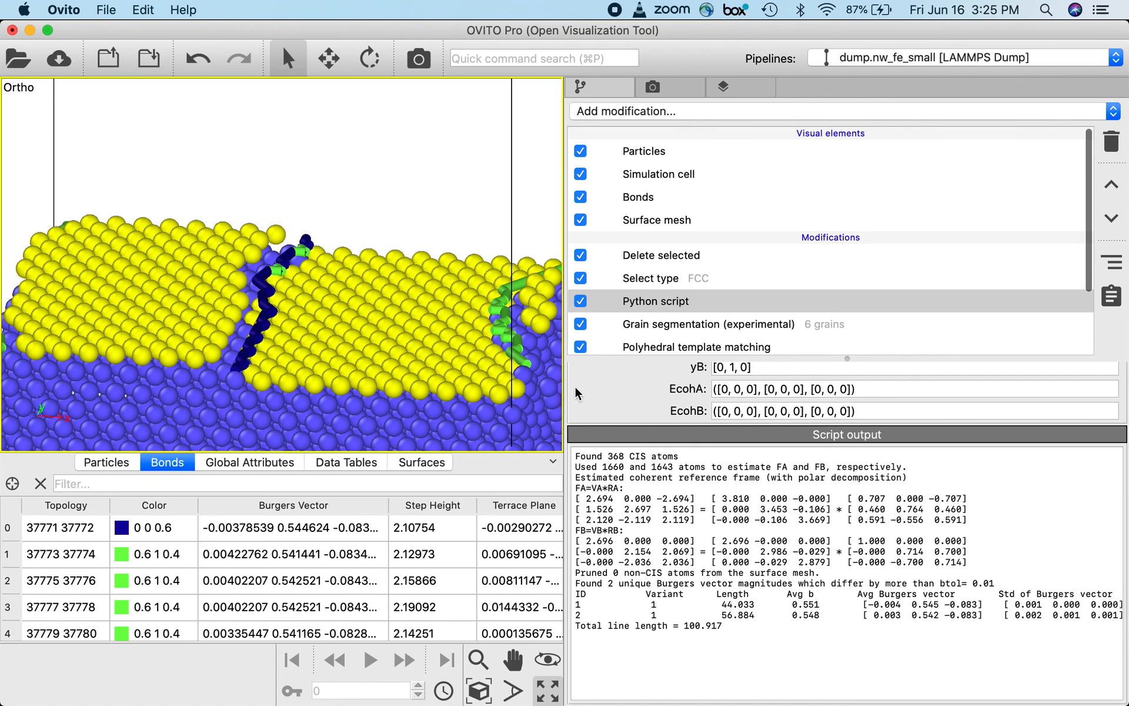
left_click_drag(564, 385, 806, 423)
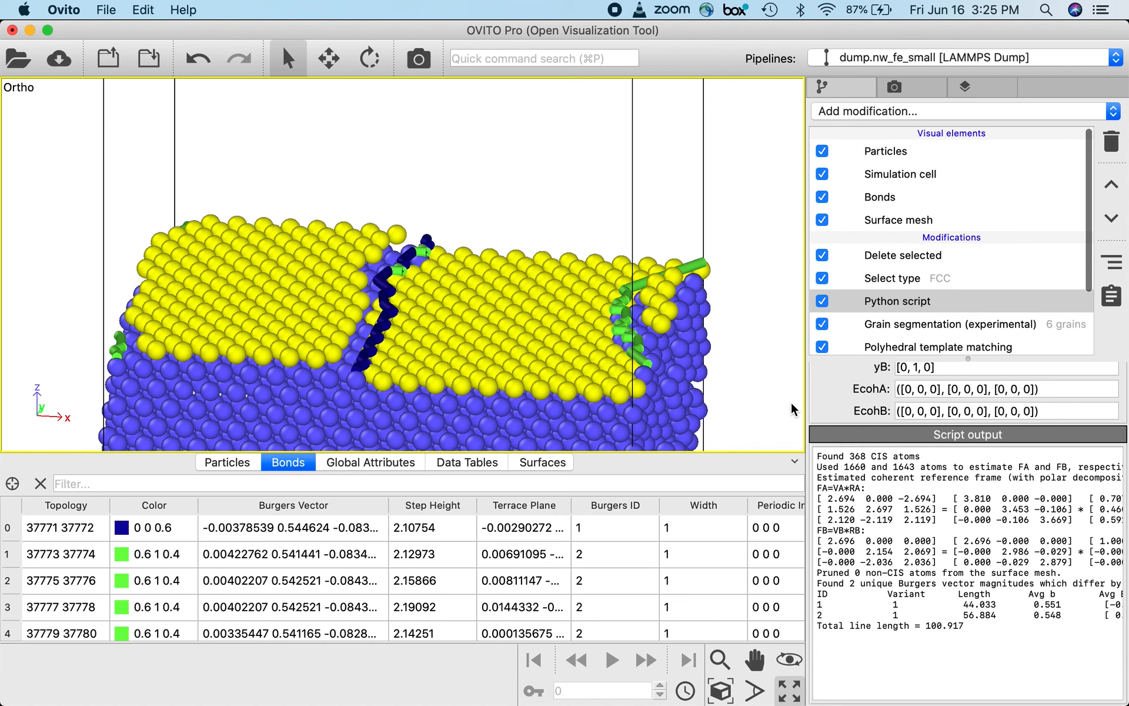
Compare the bonds table values with the script output's Burgers vector statistics and average step heights
scroll(318, 559, "down", 1)
scroll(318, 559, "up", 1)
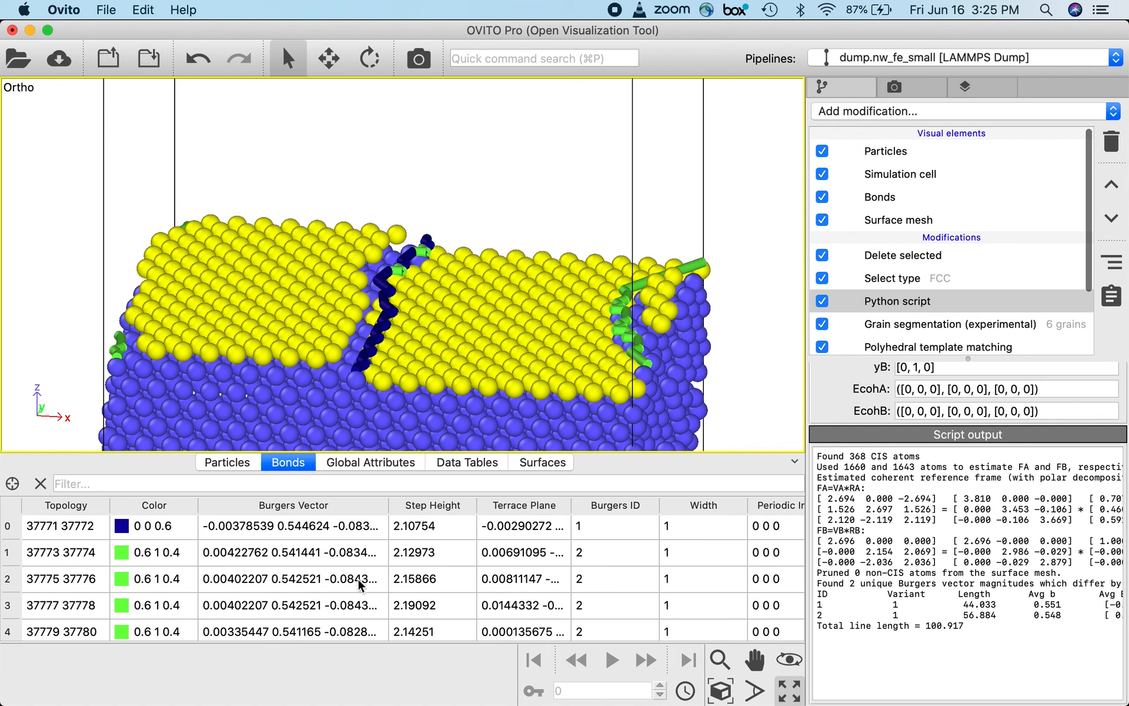
mouse_move(386, 275)
left_click_drag(805, 384, 735, 388)
scroll(835, 498, "right", 10)
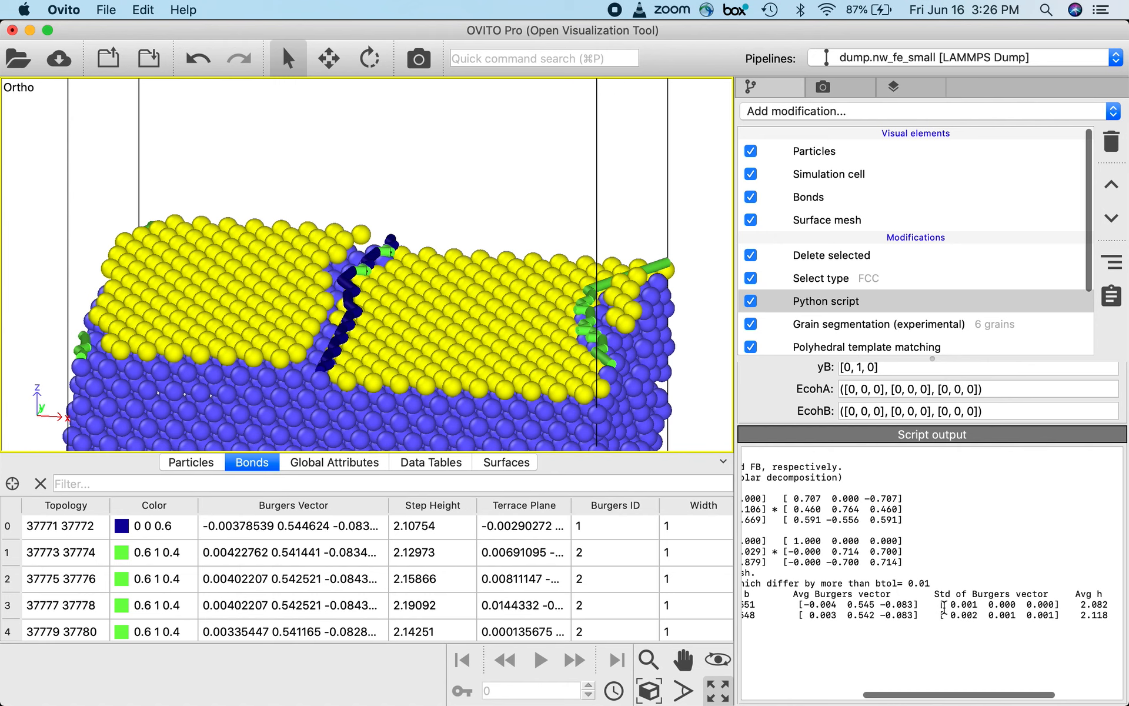
Check the Burgers vector standard deviations and average step heights in the script output, and set the Python script's btol to 0.1
left_click_drag(934, 604, 1062, 628)
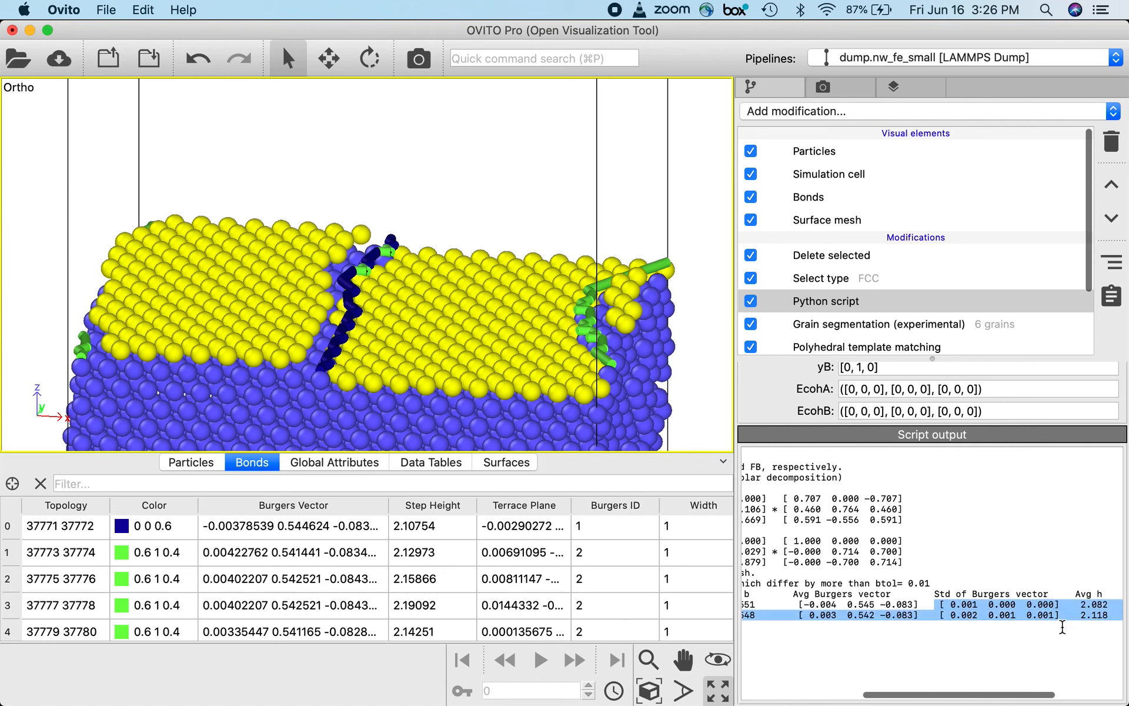
left_click(1063, 628)
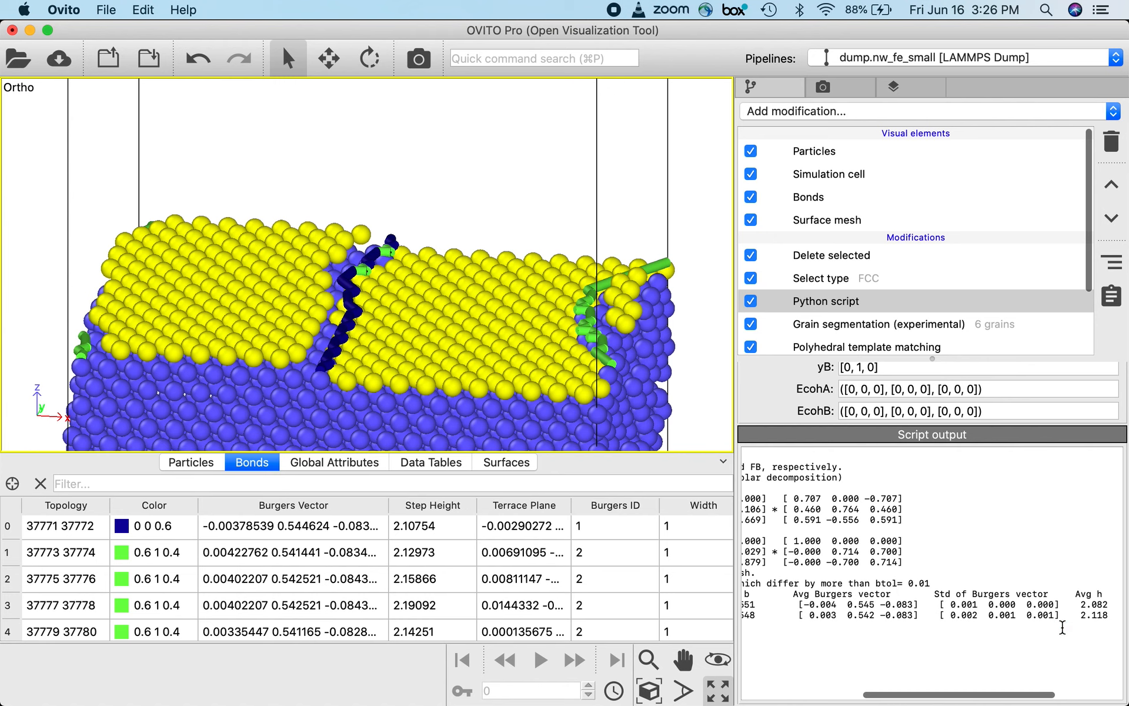
scroll(814, 475, "up", 10)
scroll(815, 475, "up", 5)
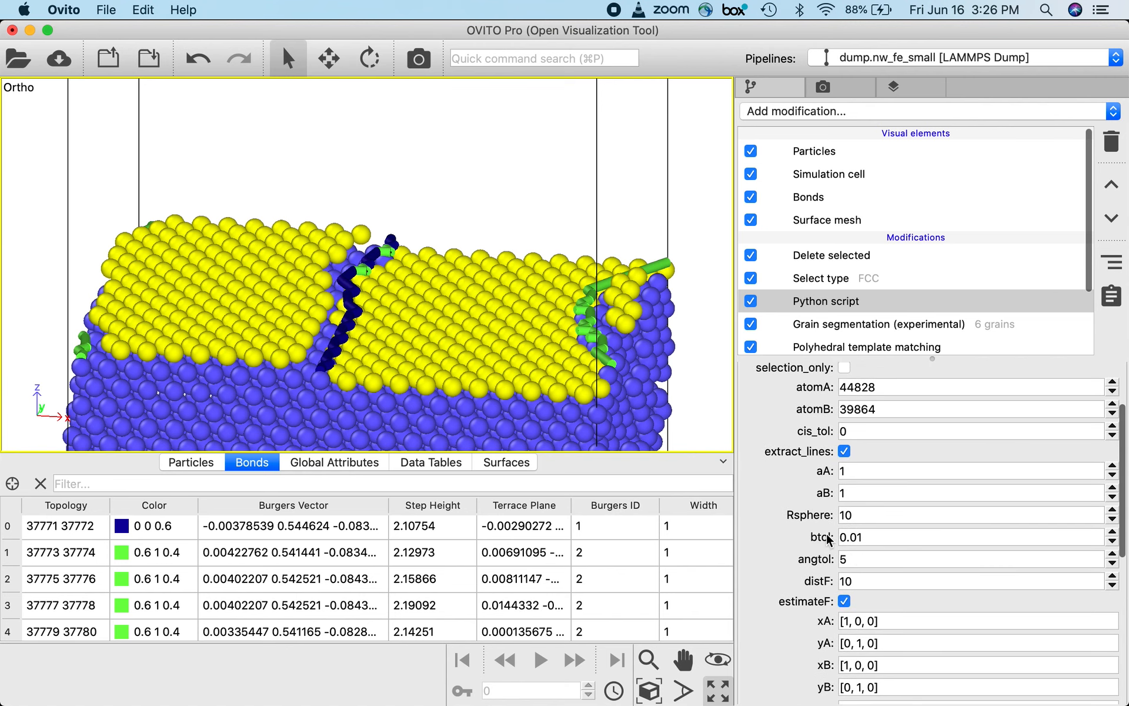
left_click_drag(870, 537, 842, 539)
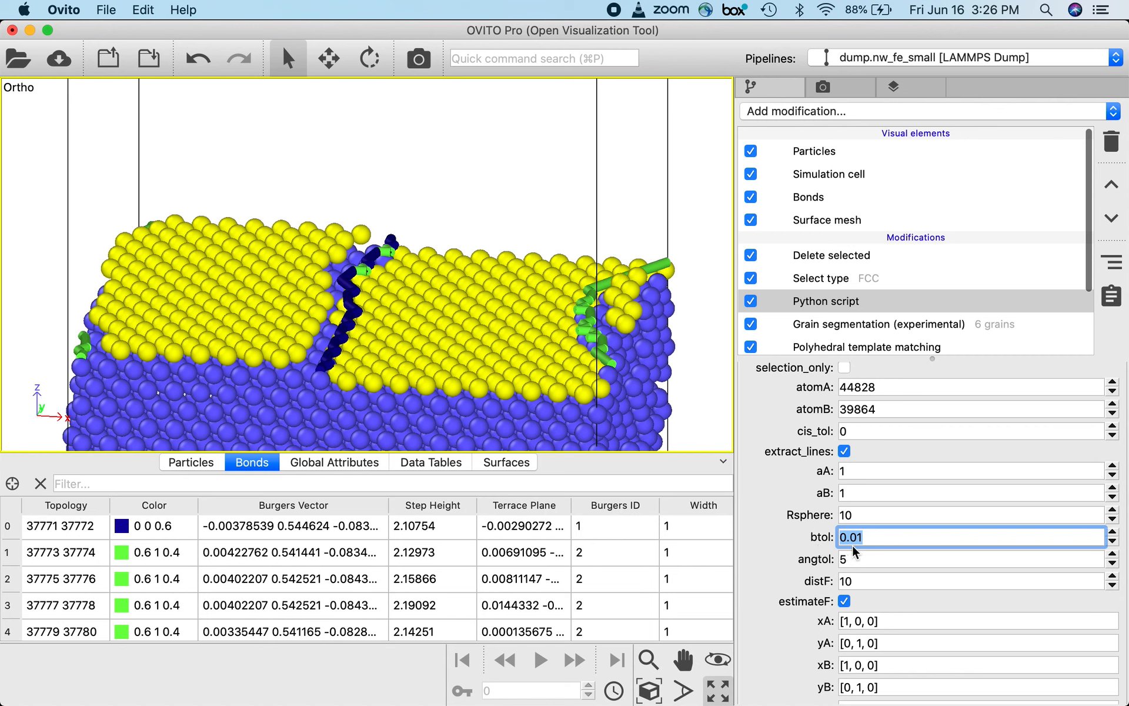
left_click(889, 540)
key("BackSpace")
key("BackSpace")
type("1")
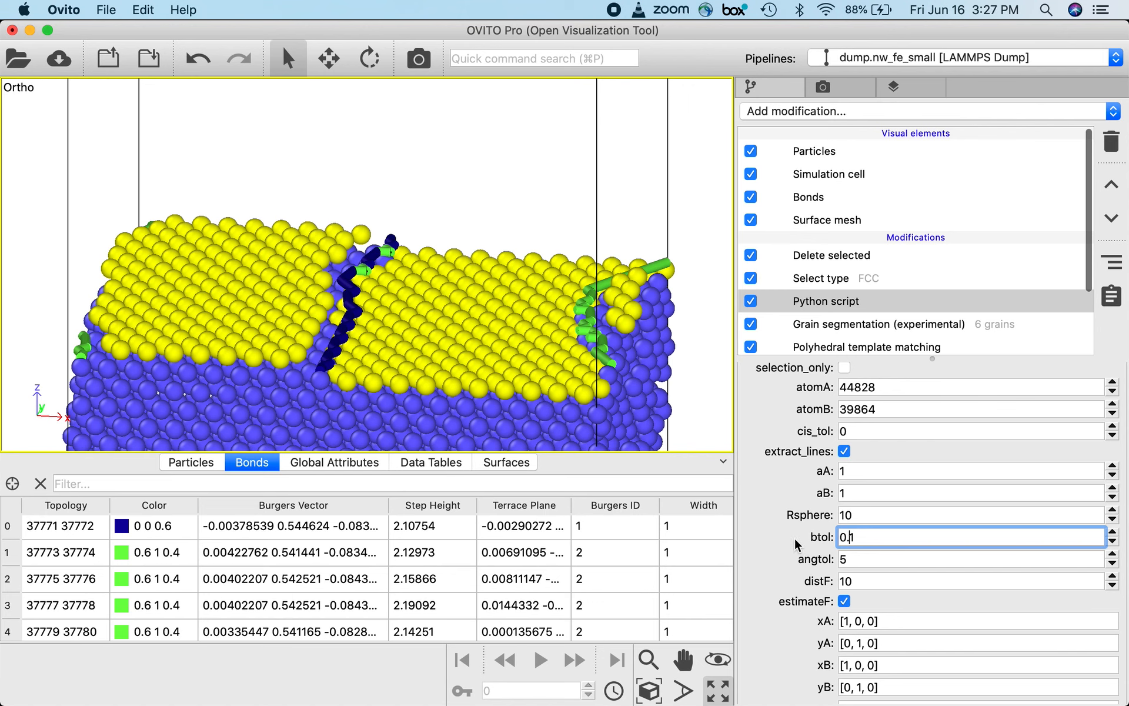
key("Return")
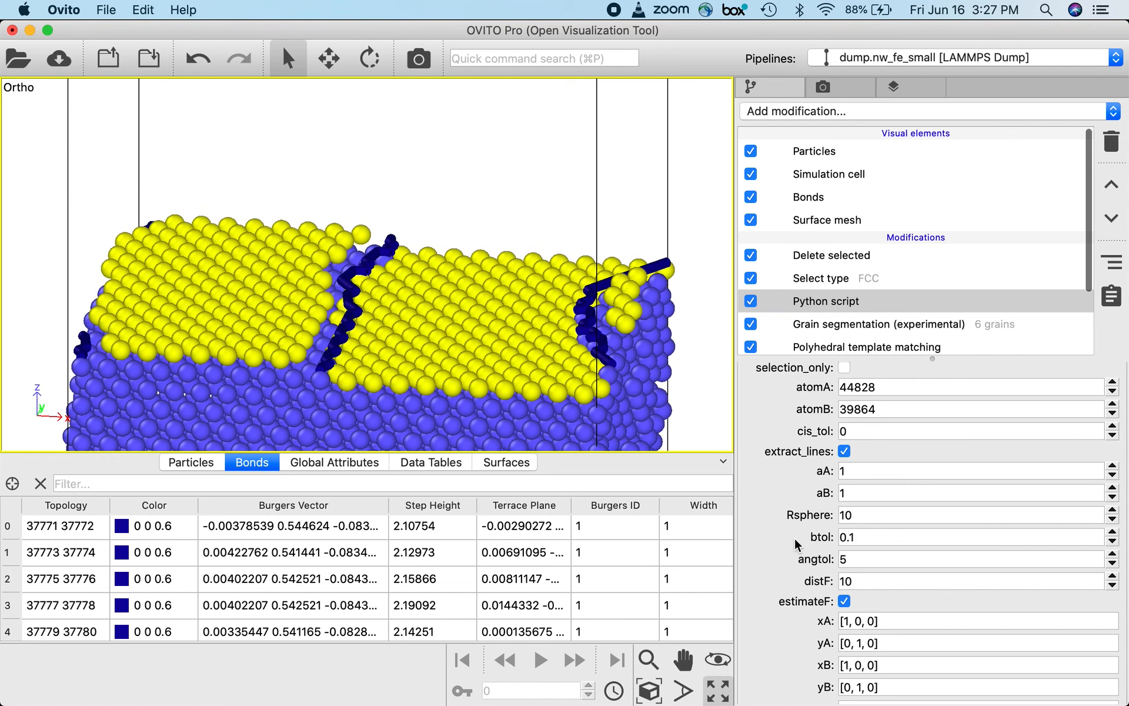
Review the updated script output for the average Burgers vector, its standard deviation and the average, minimum and maximum step heights
scroll(795, 544, "down", 3)
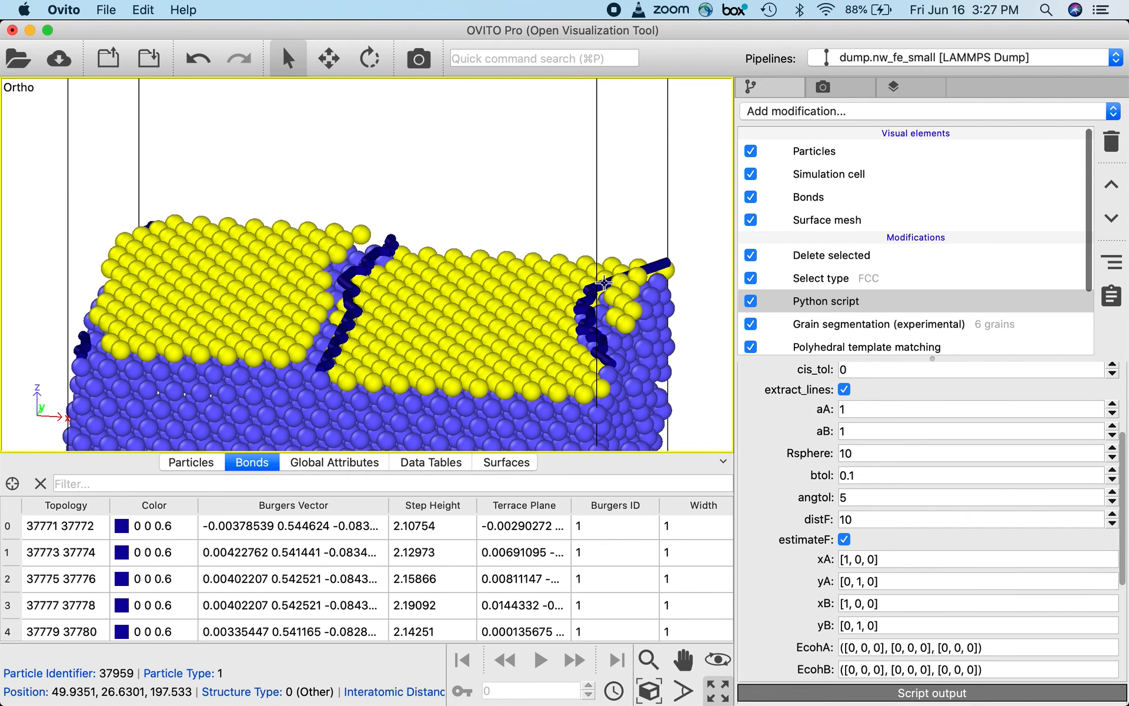
scroll(795, 544, "down", 1)
scroll(795, 544, "down", 10)
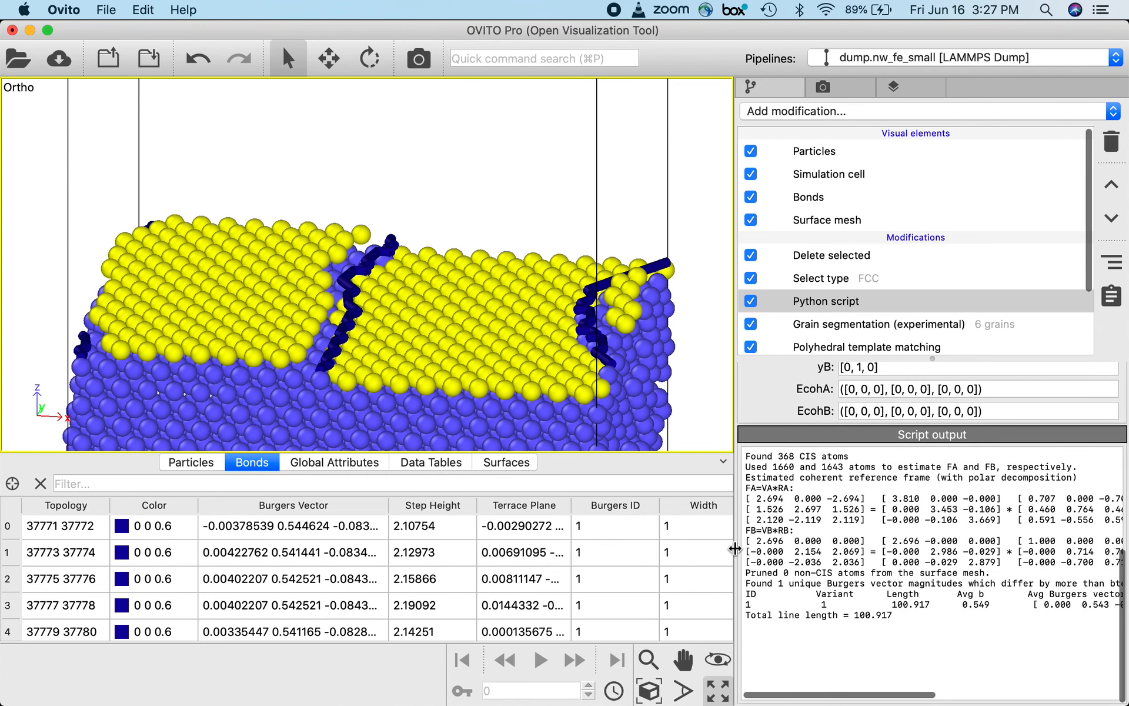
left_click_drag(738, 552, 531, 573)
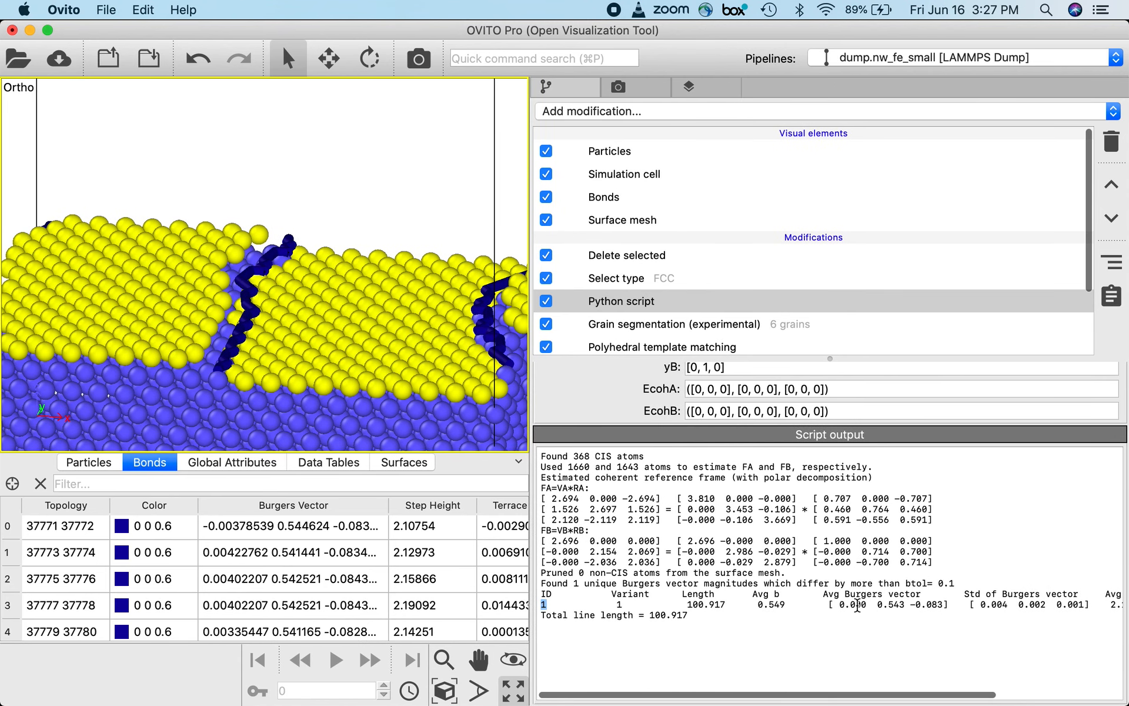
scroll(823, 605, "right", 4)
scroll(829, 603, "right", 4)
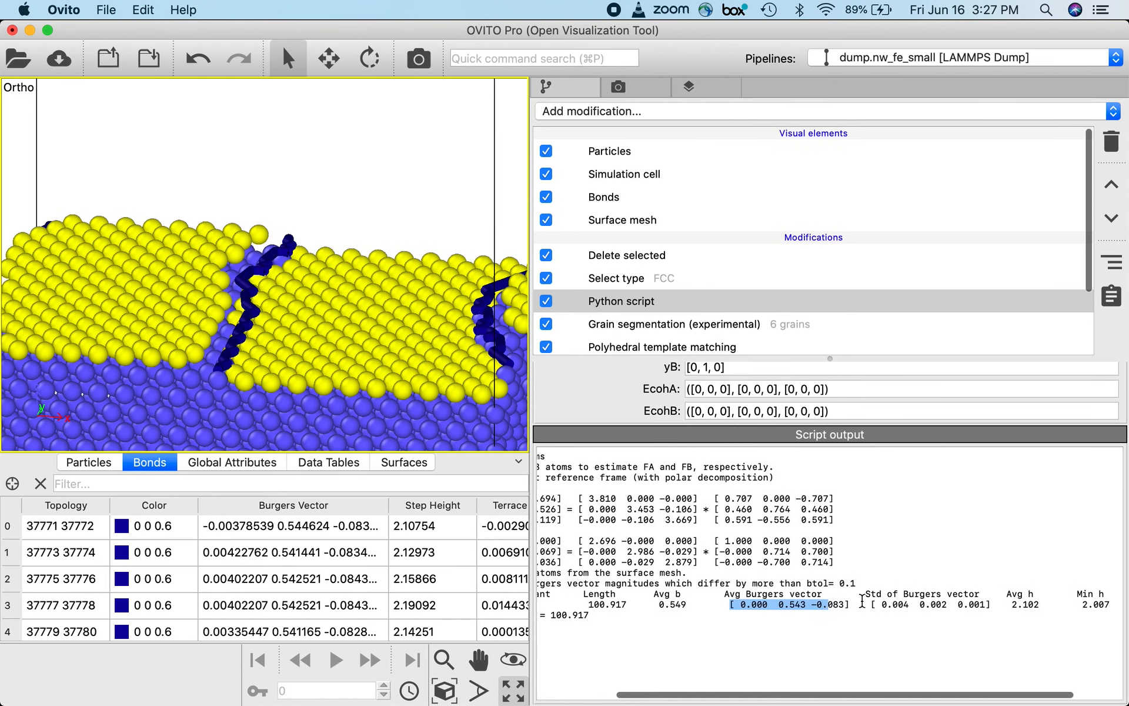
left_click_drag(830, 605, 938, 605)
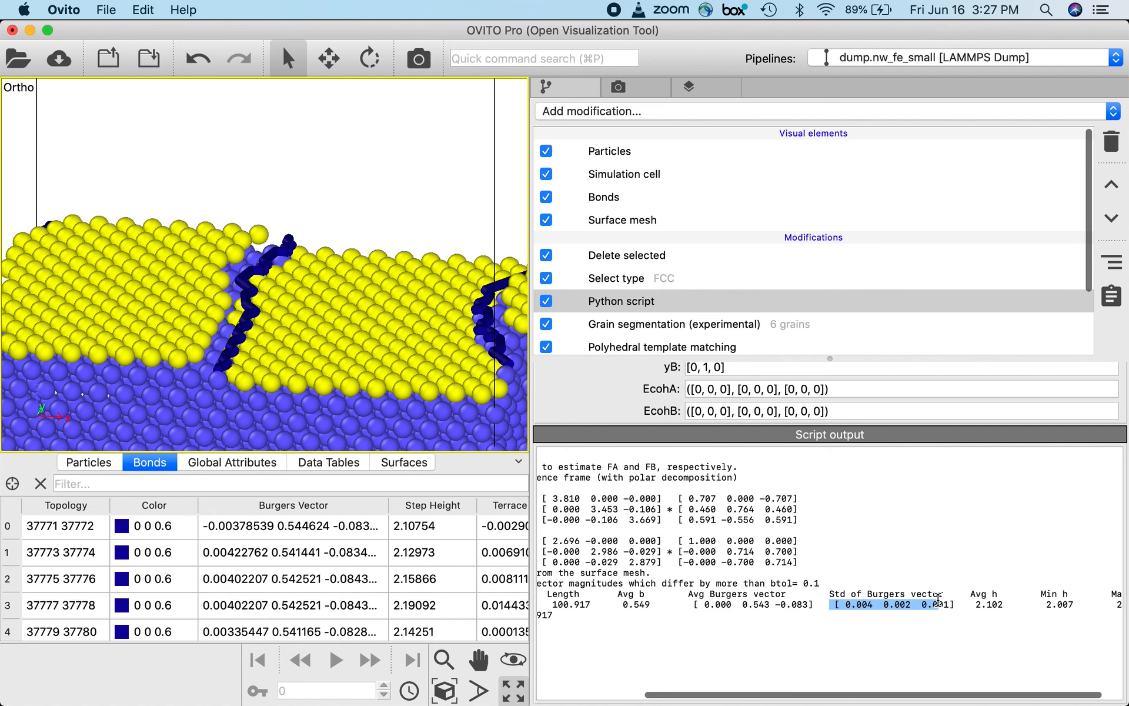
left_click(963, 616)
scroll(963, 616, "right", 2)
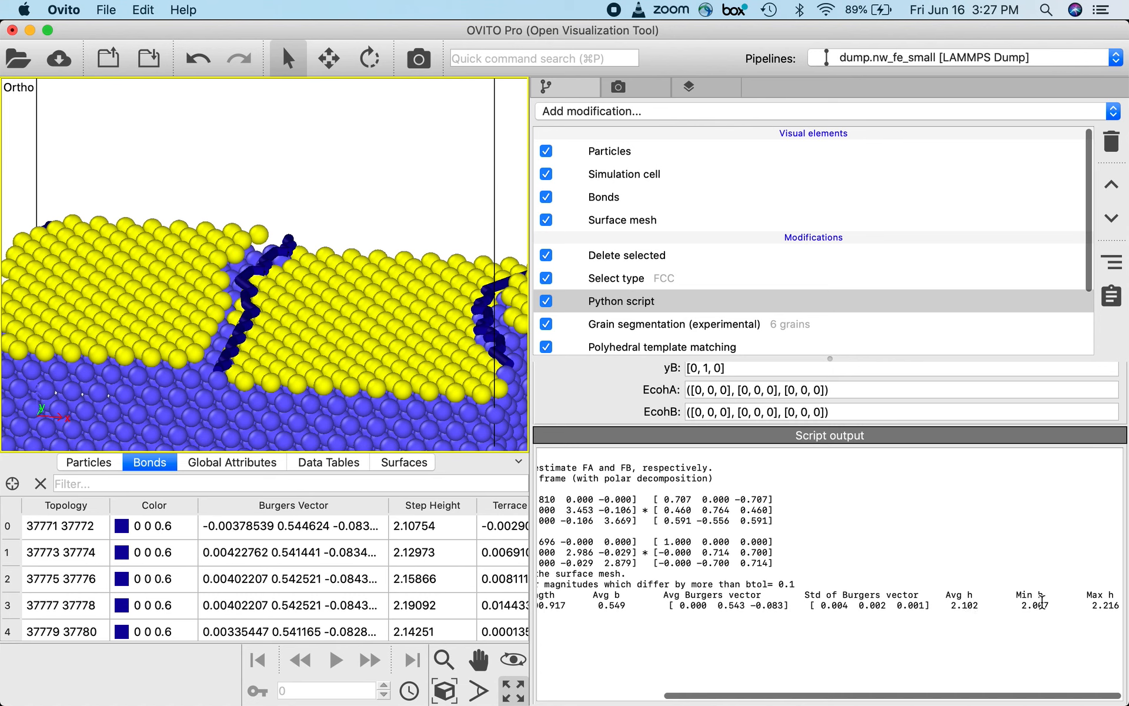
scroll(904, 597, "left", 7)
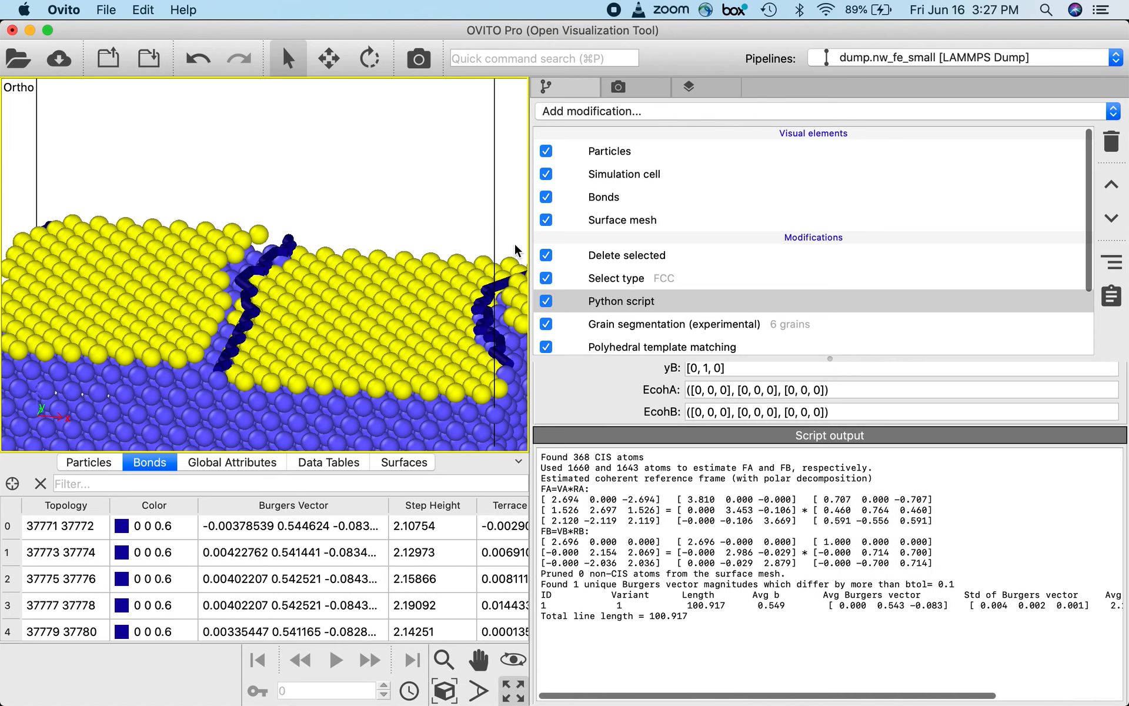
Enlarge the viewport and inspect the angtol and distF settings among the Python script parameters
left_click_drag(530, 245, 807, 259)
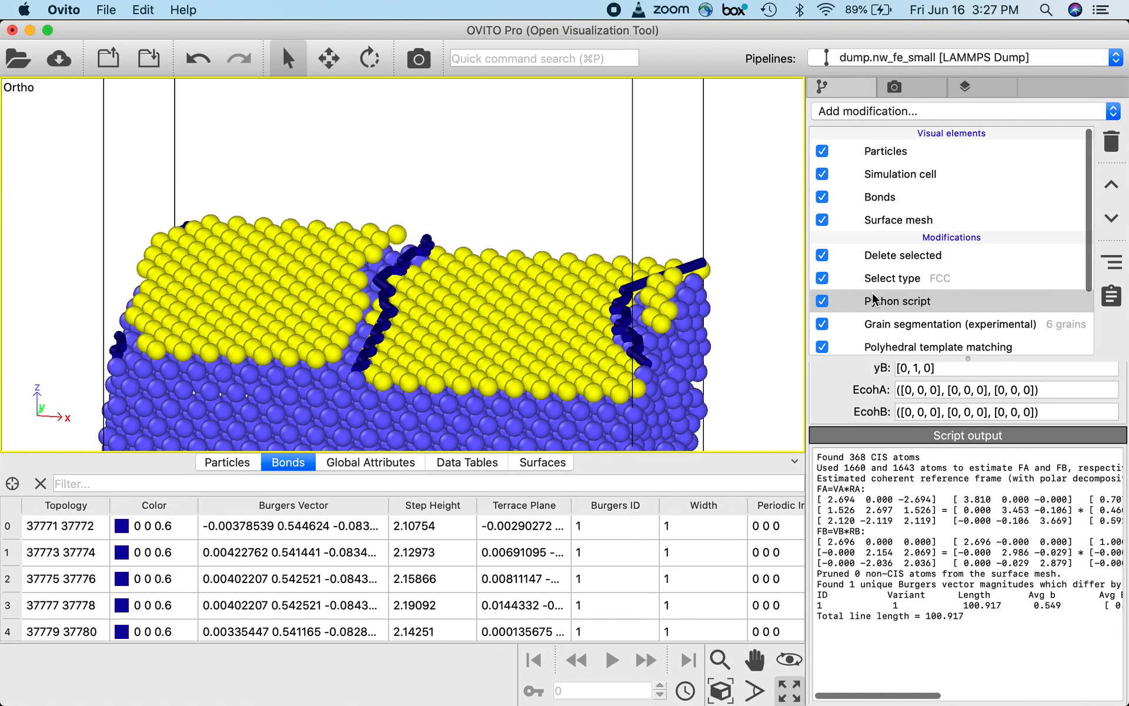
scroll(863, 415, "up", 5)
scroll(864, 413, "up", 5)
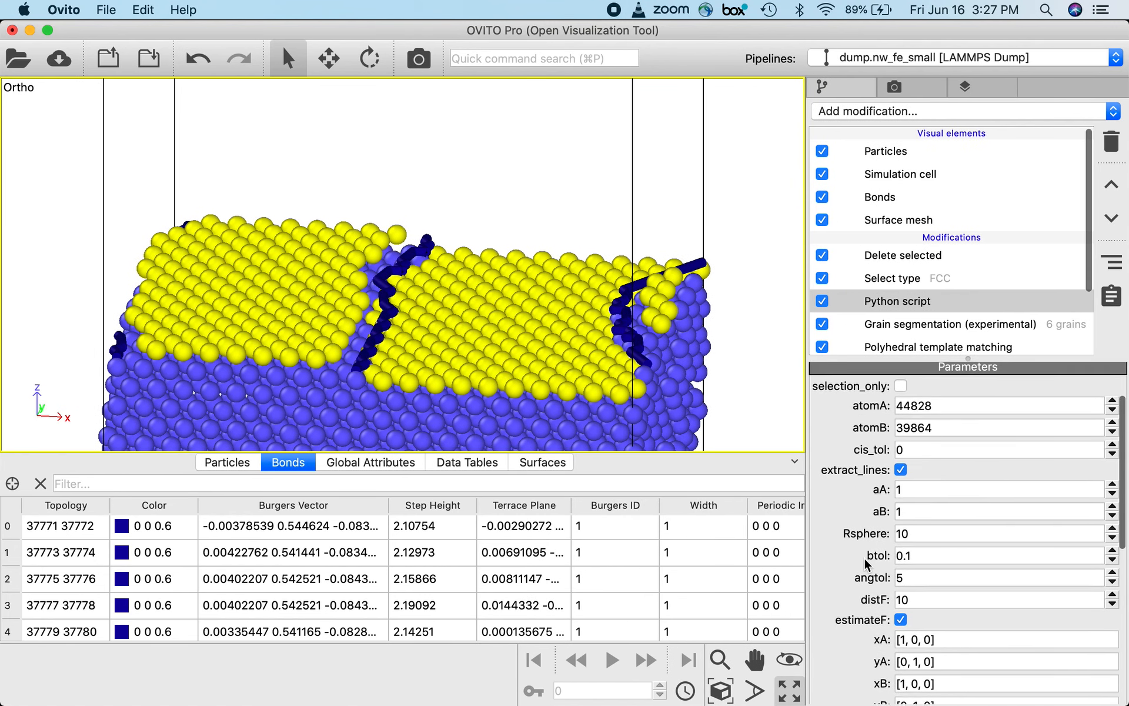
scroll(867, 563, "down", 1)
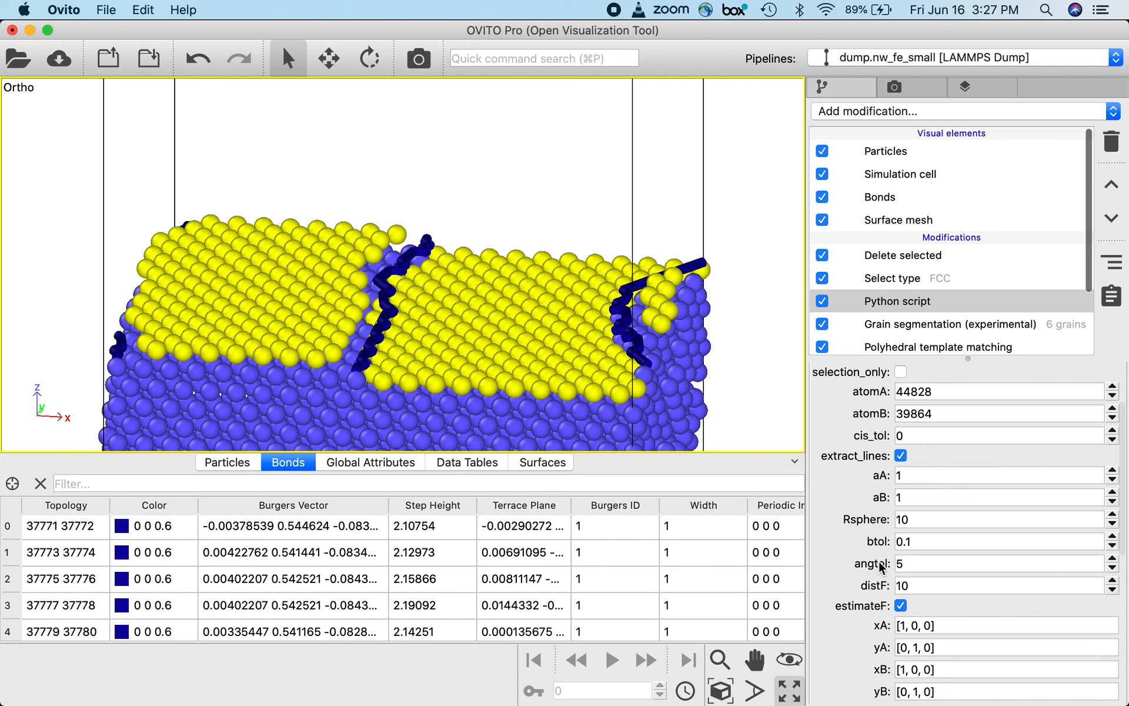
left_click(919, 563)
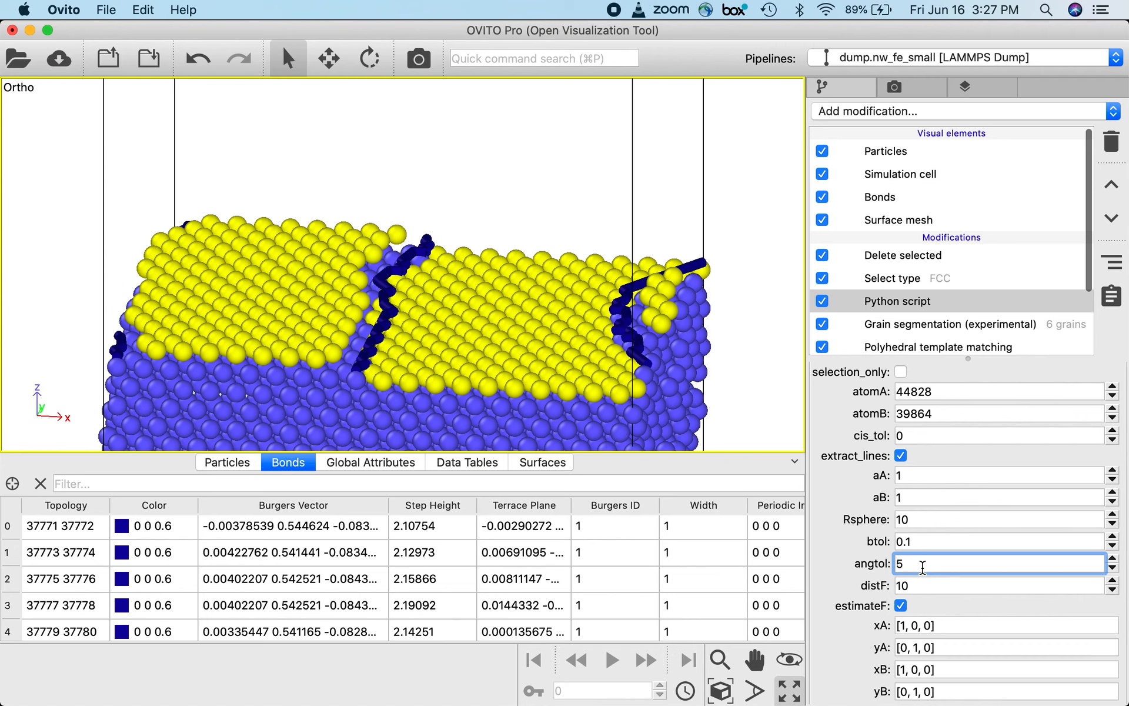
left_click(915, 585)
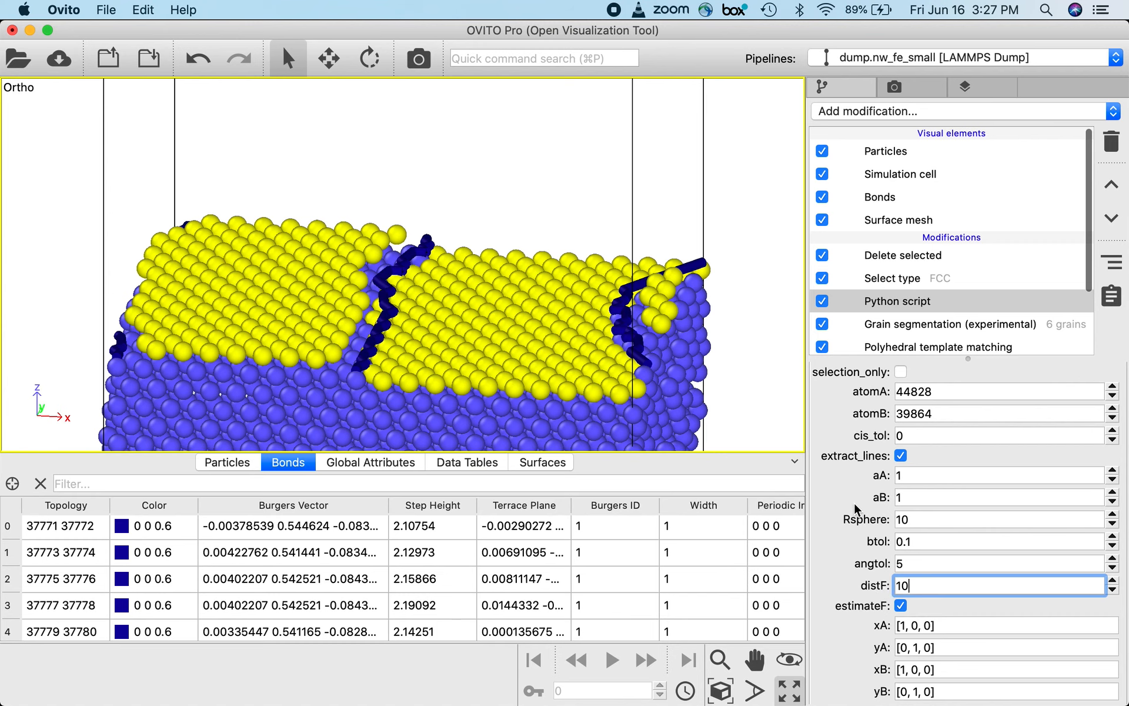
View the stepped interface edge-on to examine the terraces and the disconnection lines between them
left_click_drag(761, 398, 769, 343)
key("Escape")
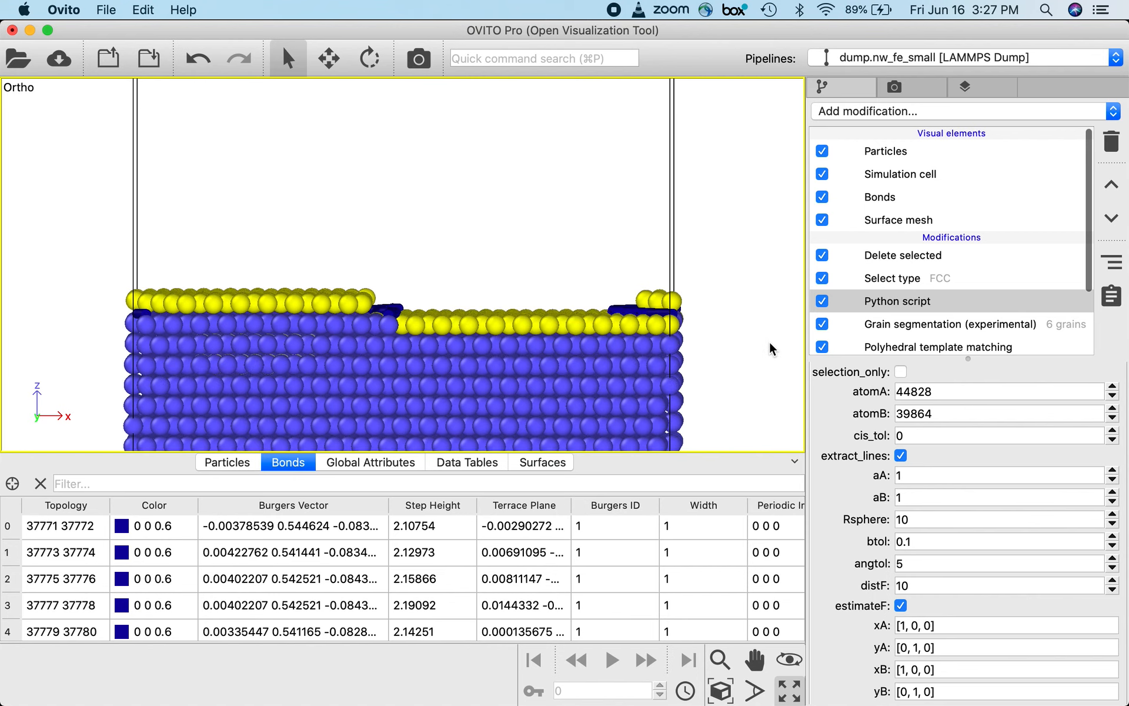
scroll(299, 317, "up", 2)
scroll(299, 317, "down", 1)
scroll(299, 317, "down", 1)
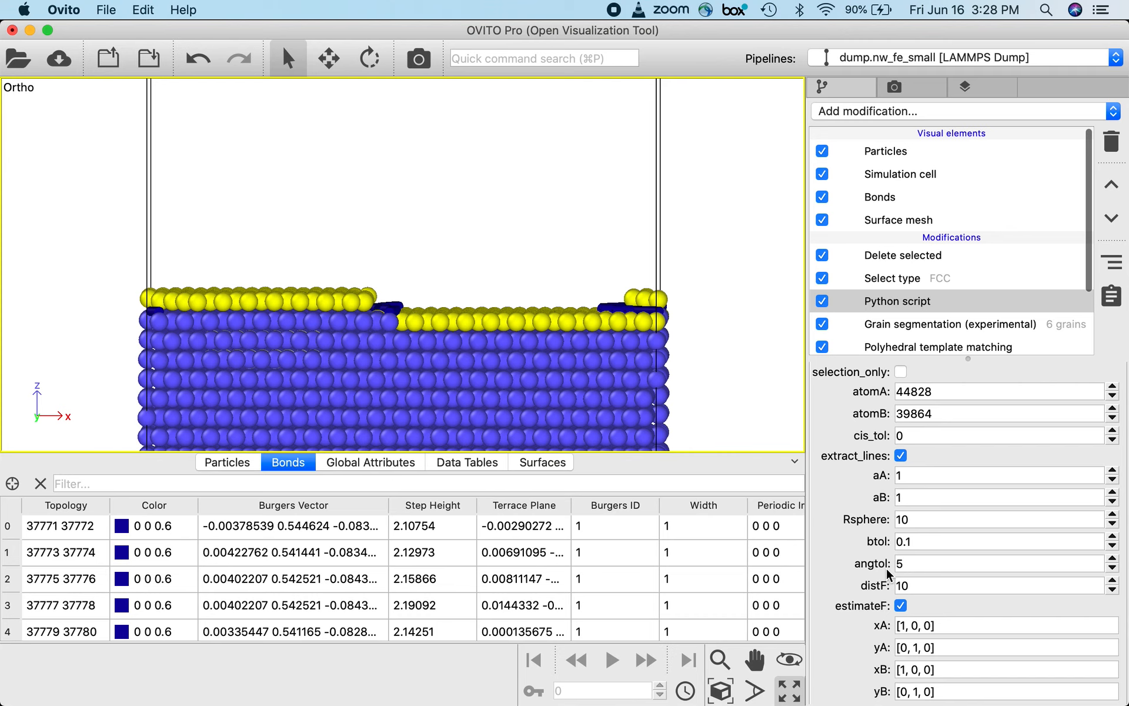
Widen the side panel and examine the Variant column of the Burgers vector summary in the script output
scroll(814, 526, "down", 6)
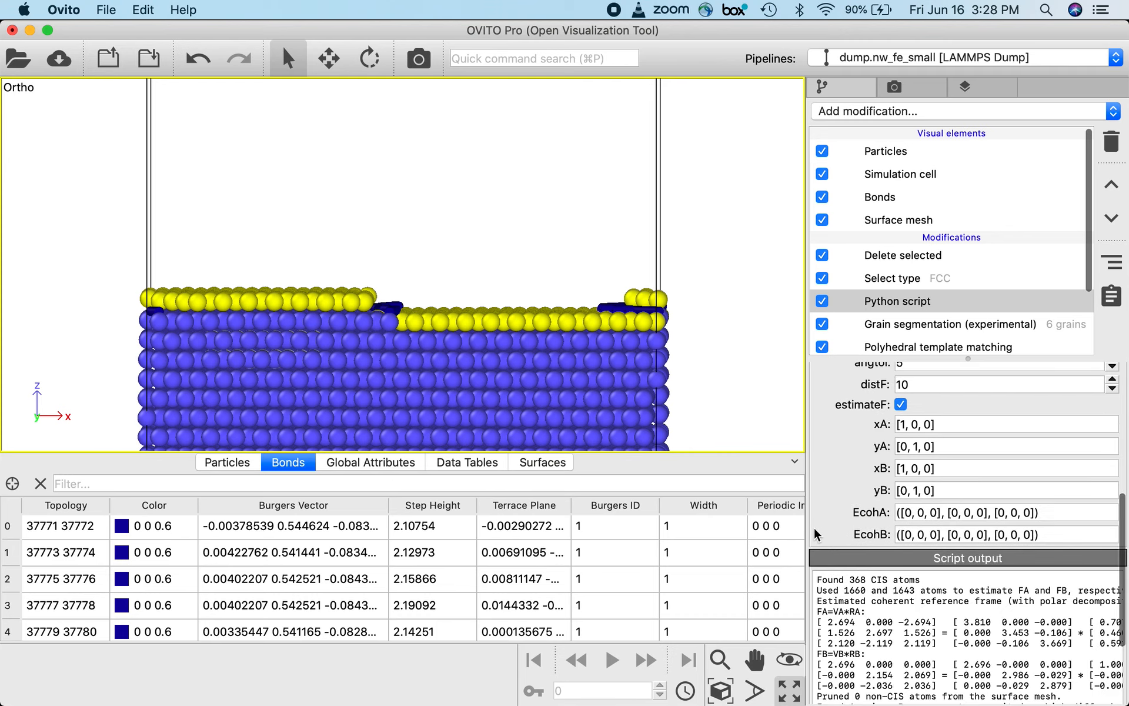
left_click_drag(807, 525, 607, 541)
scroll(654, 582, "down", 4)
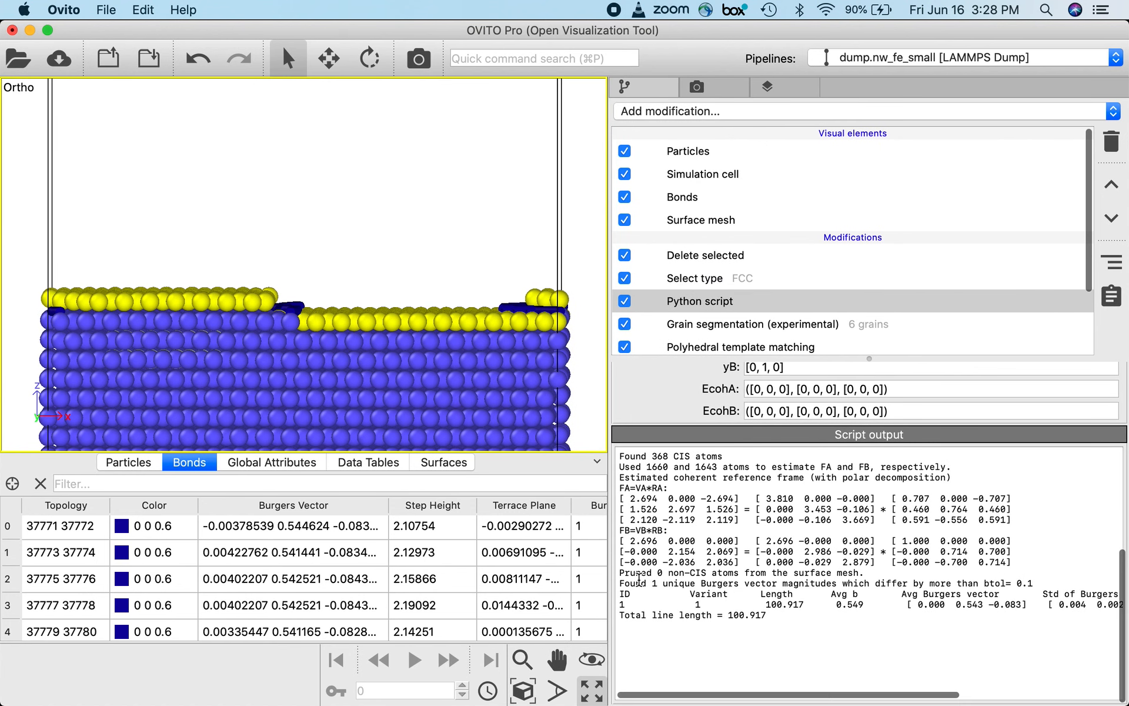
left_click_drag(693, 595, 719, 595)
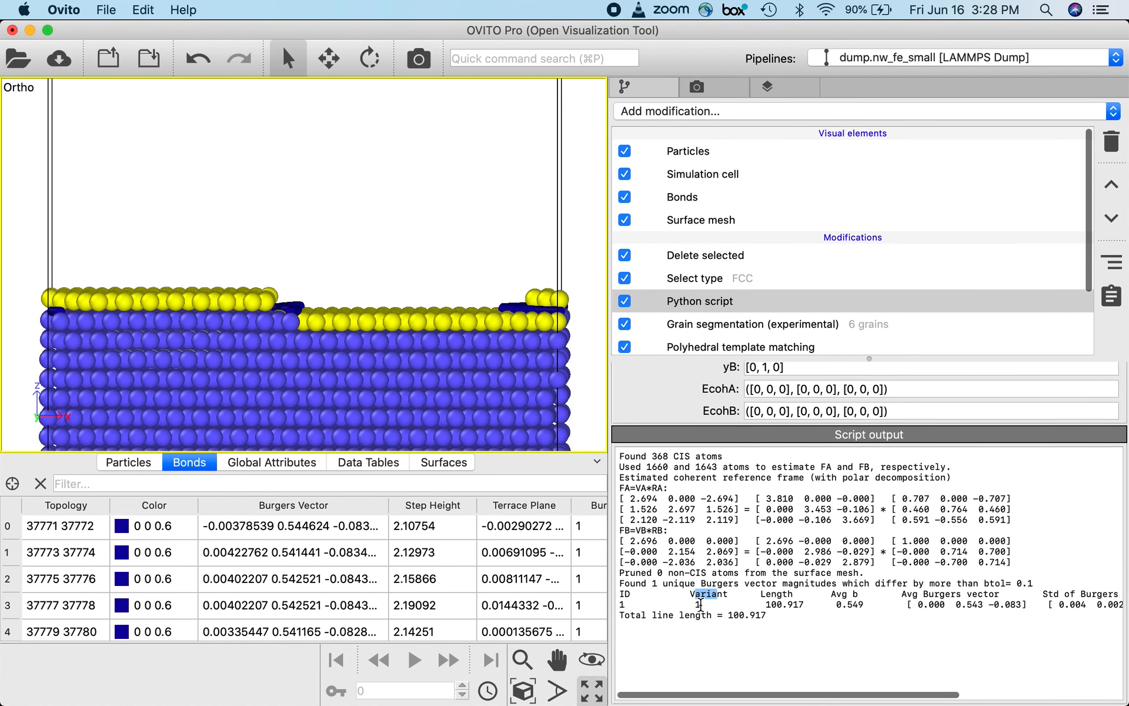
left_click(703, 593)
Look over the Python script parameters and switch to the PowerPoint slideshow showing the Methods for determining CRF slide
scroll(697, 565, "up", 10)
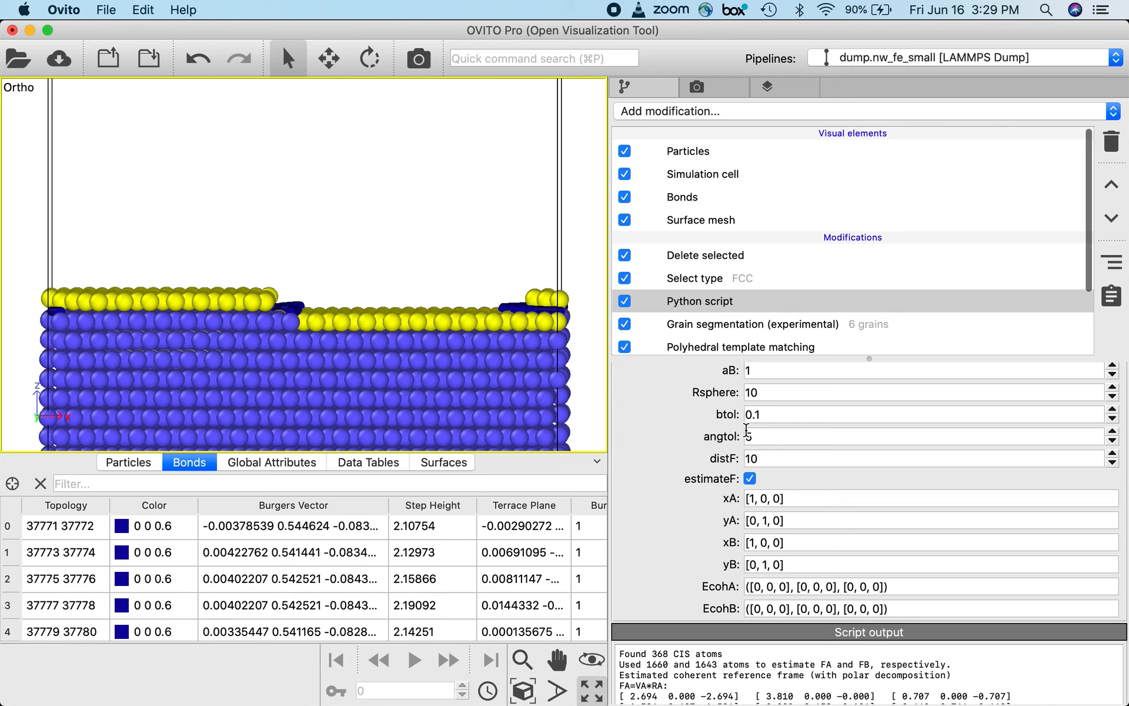
scroll(723, 438, "up", 3)
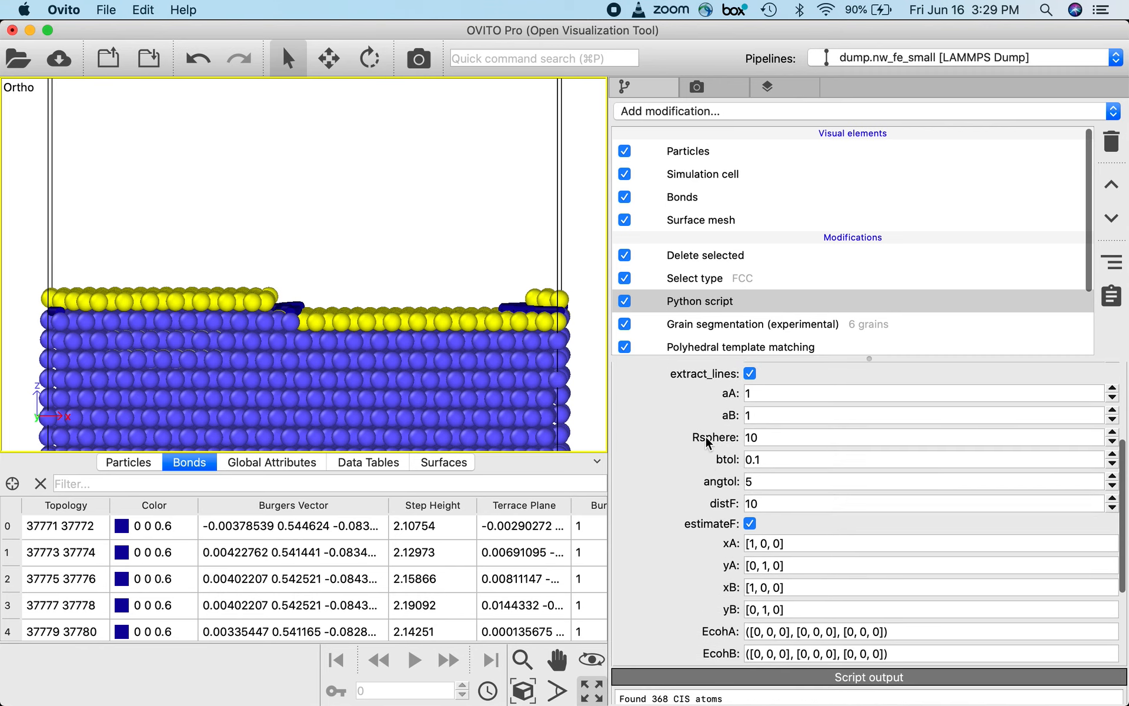
scroll(711, 443, "up", 1)
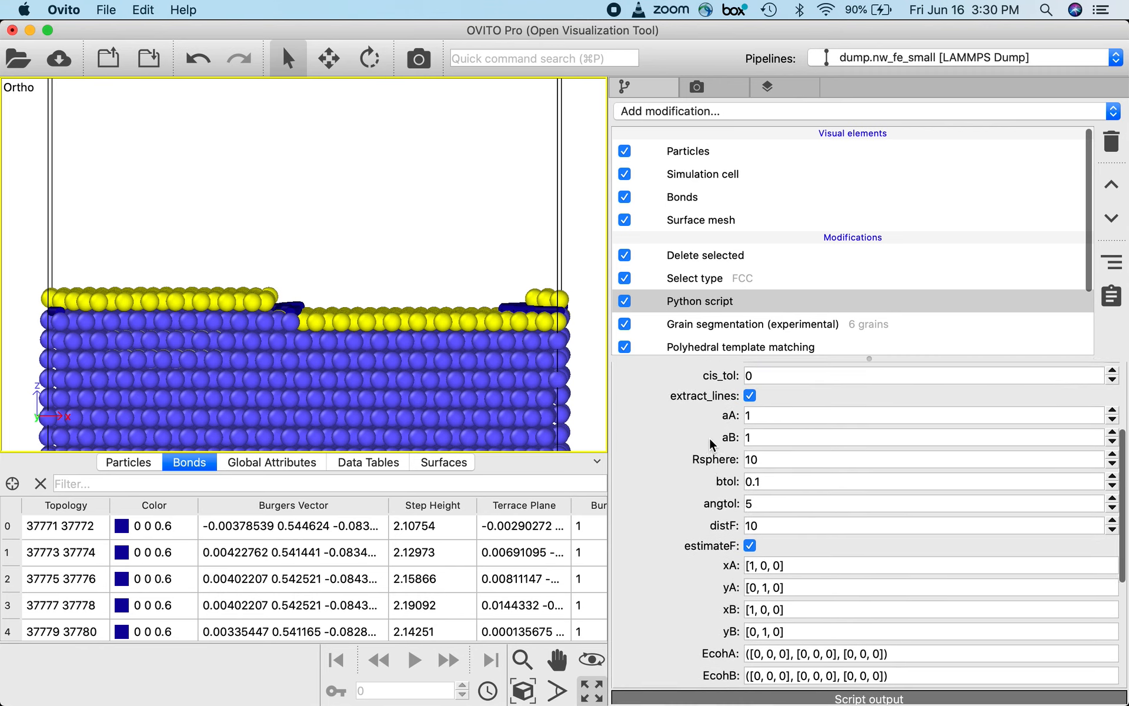
scroll(710, 442, "up", 4)
key("ctrl+Up")
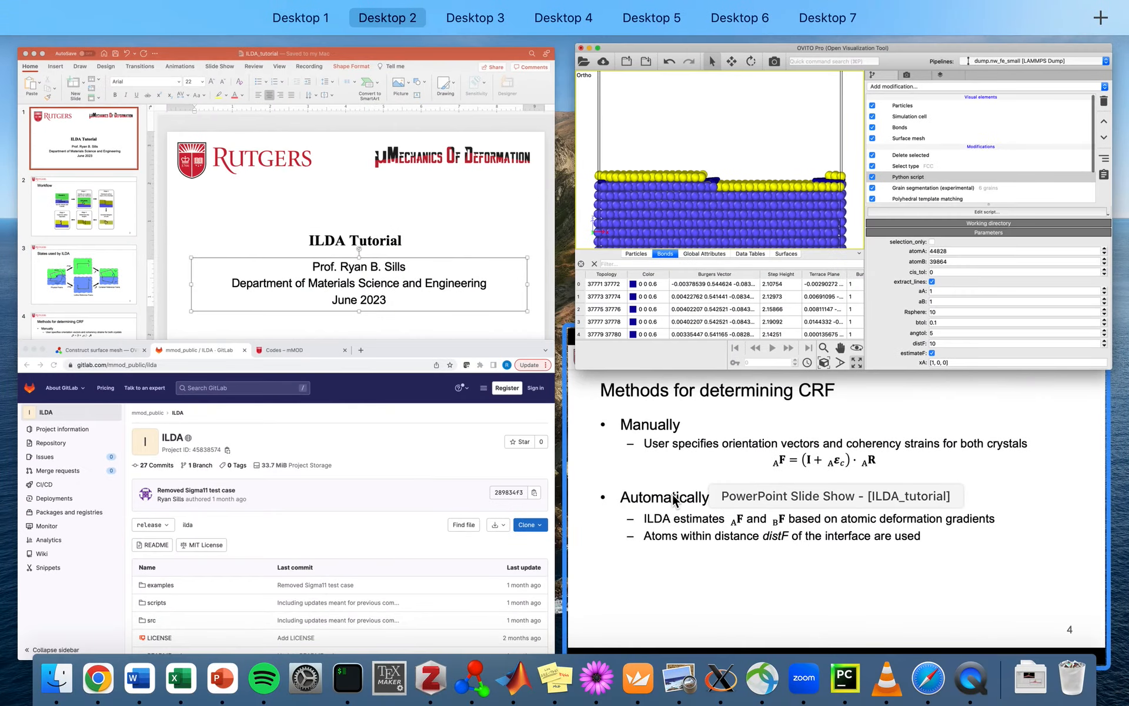
left_click(677, 501)
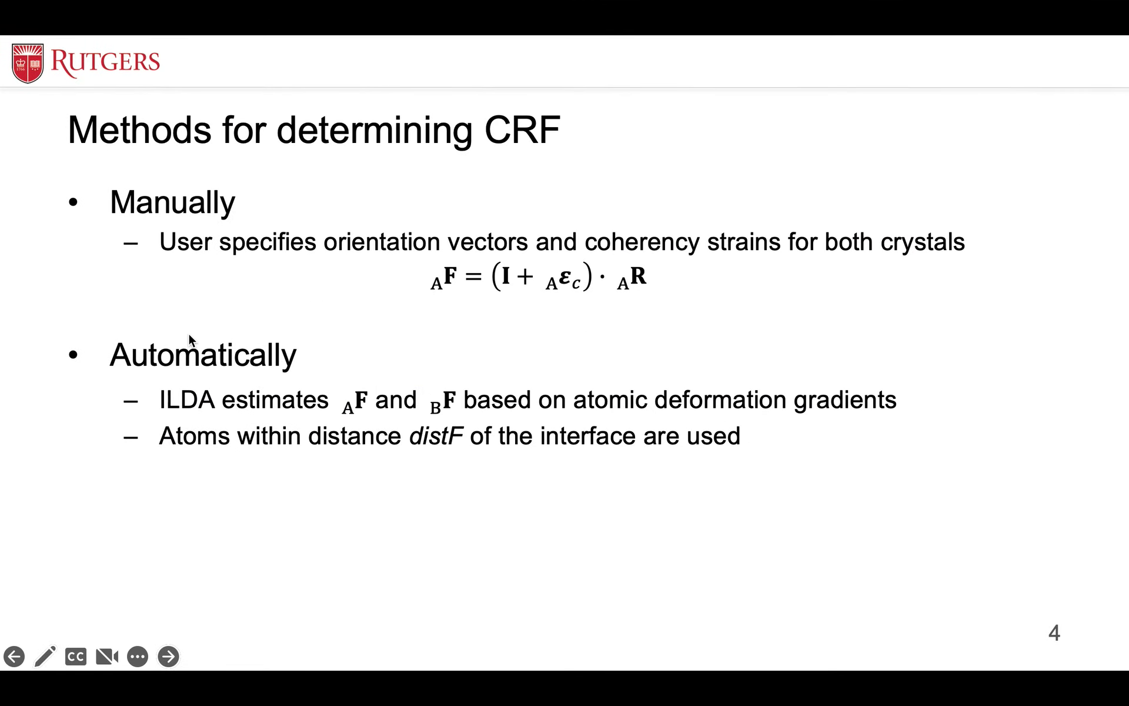
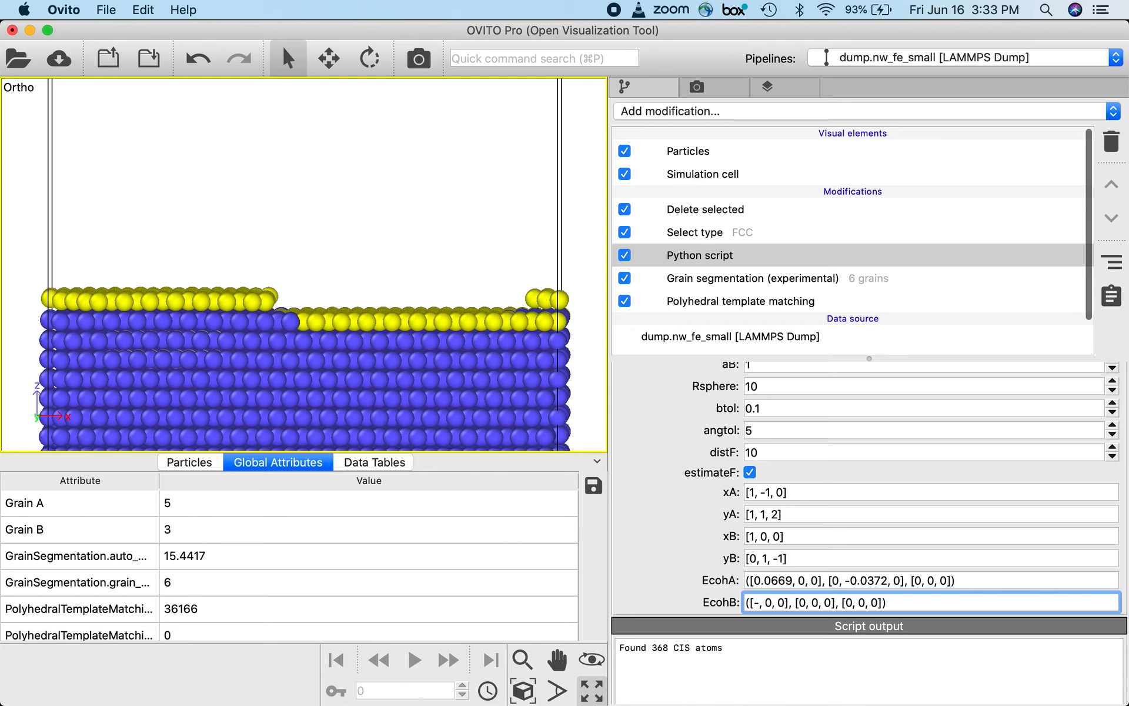
Complete the EcohB coherency strain as ([-0.059, 0, 0], [0, 0.0401, 0], [0, 0, 0]) and apply it
type("0.0")
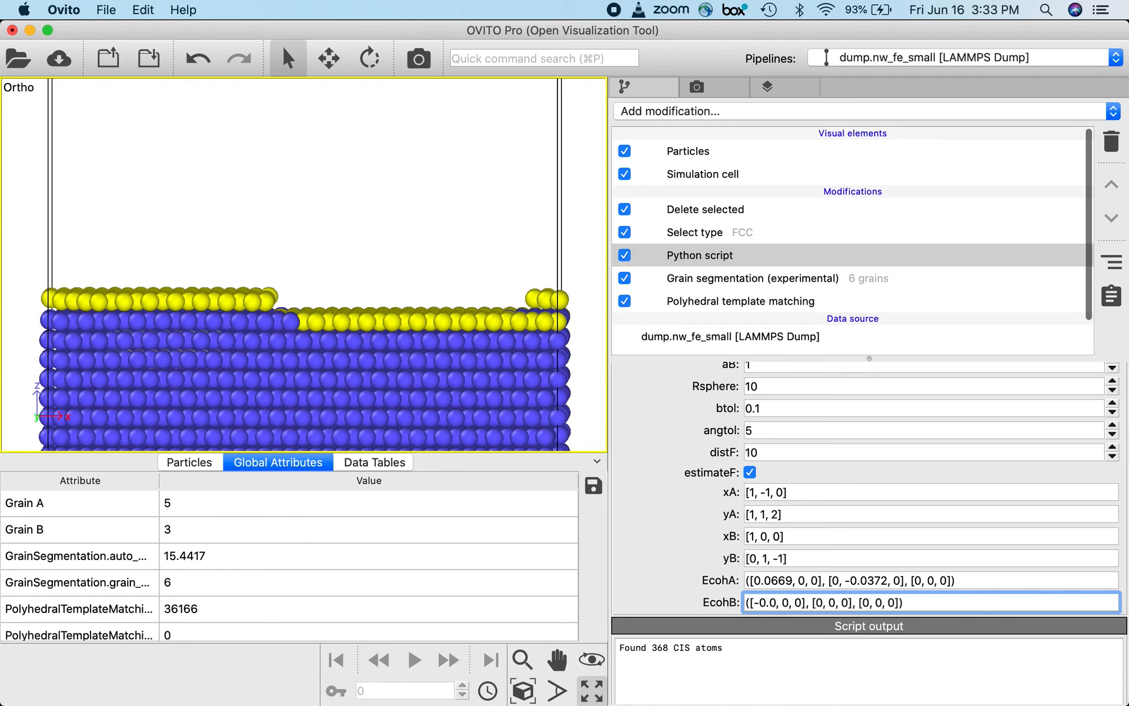
type("59")
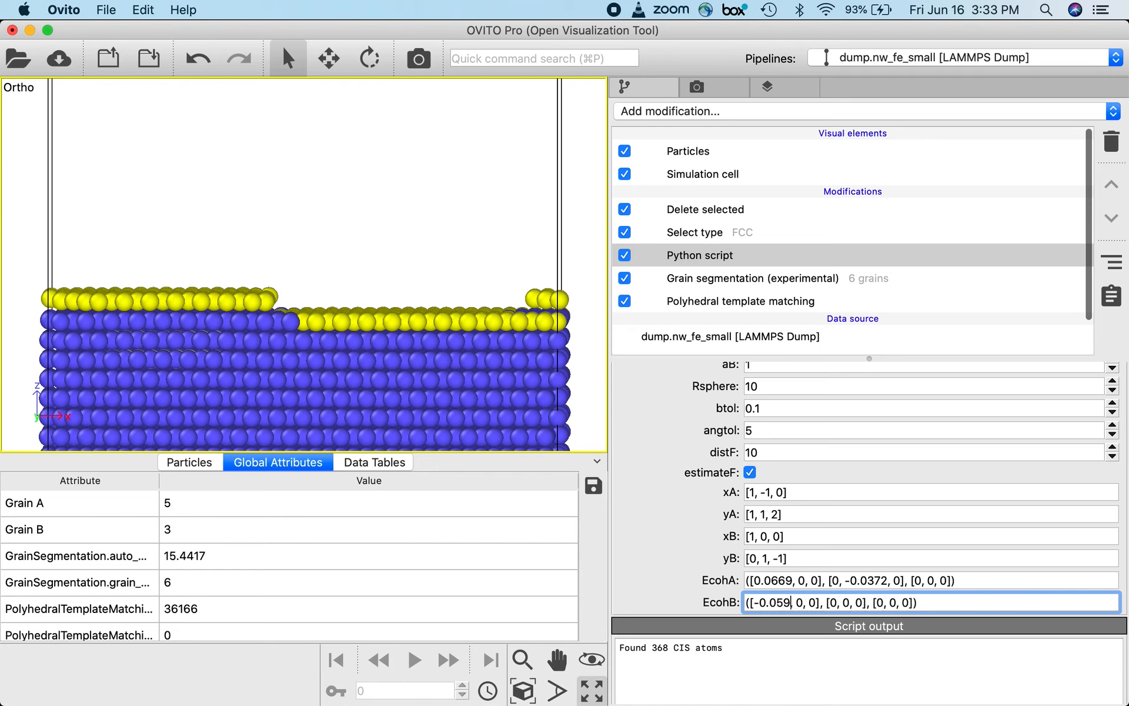
key("Delete")
type("0.0401")
key("Return")
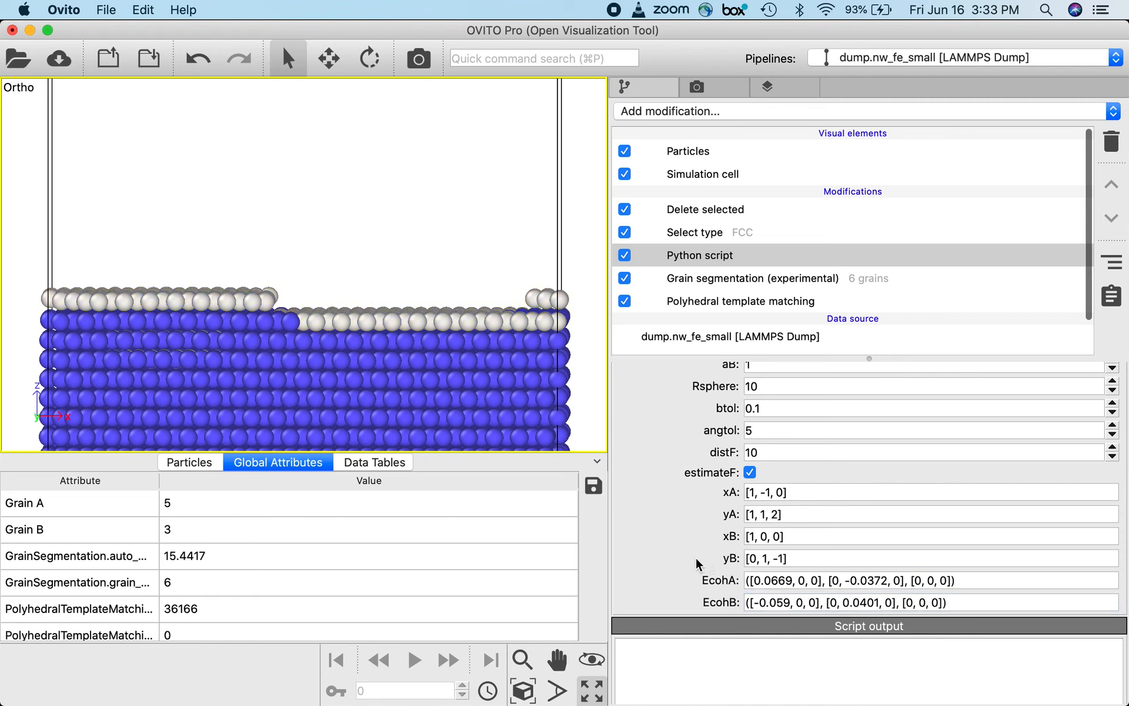
Set the script's lattice parameters aA to 3.58 and aB to 2.87 and apply them
scroll(703, 483, "up", 1)
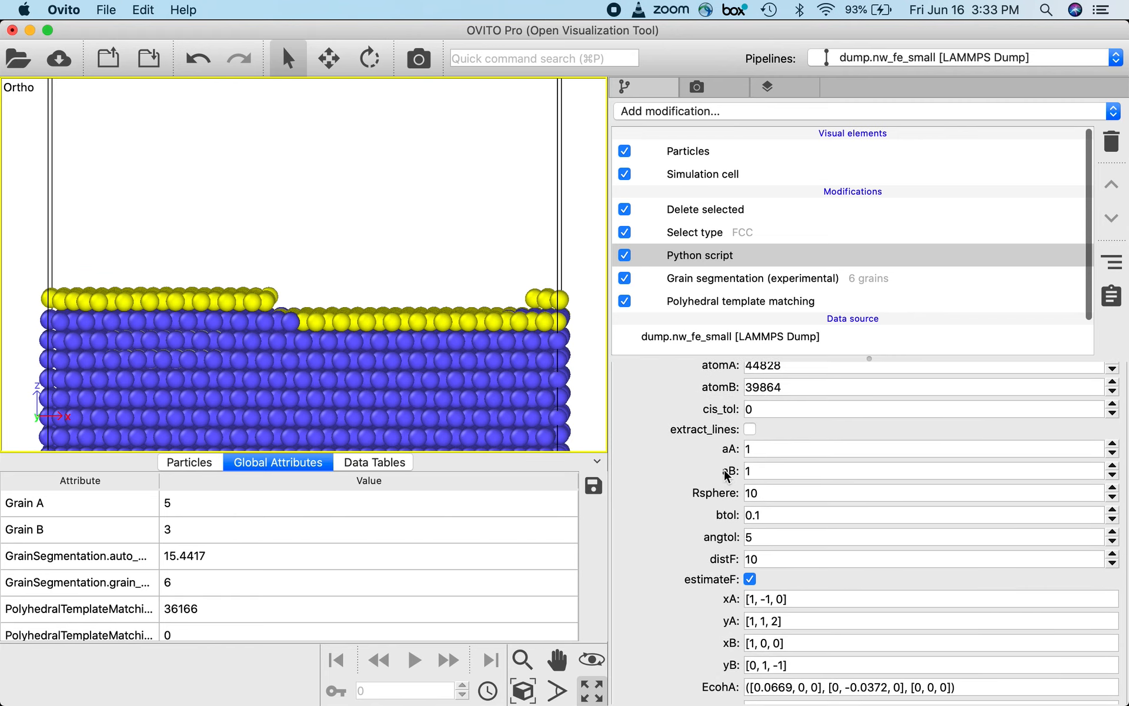
left_click(761, 447)
key("BackSpace")
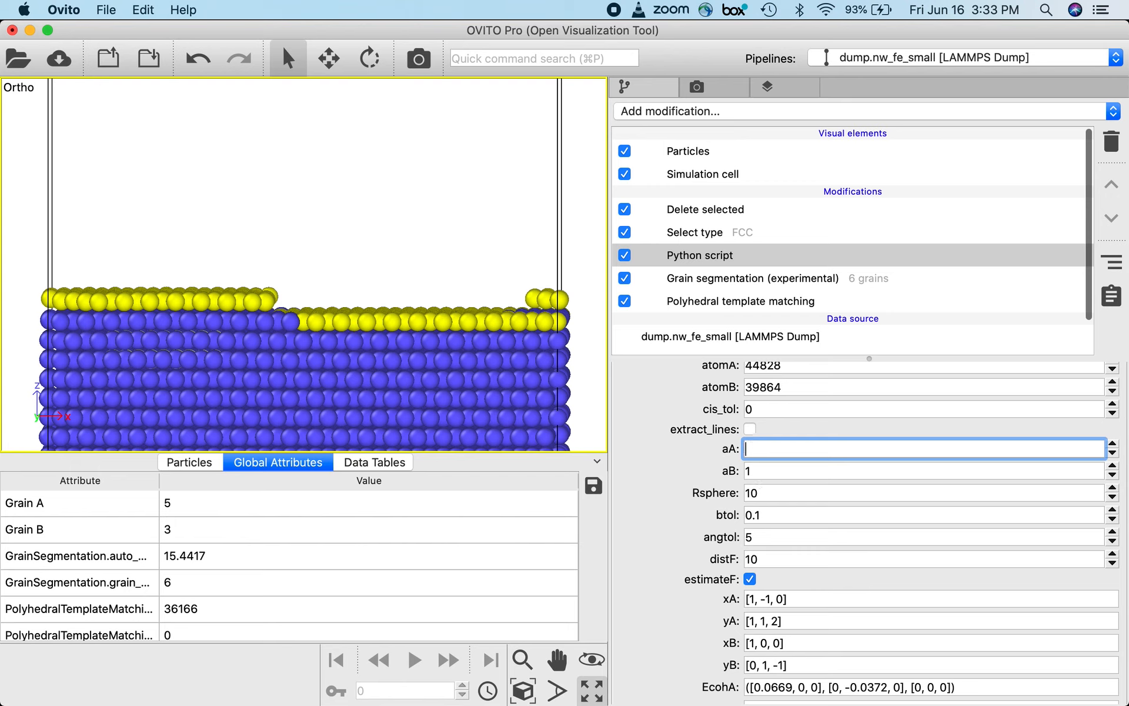
left_click(752, 471)
key("BackSpace")
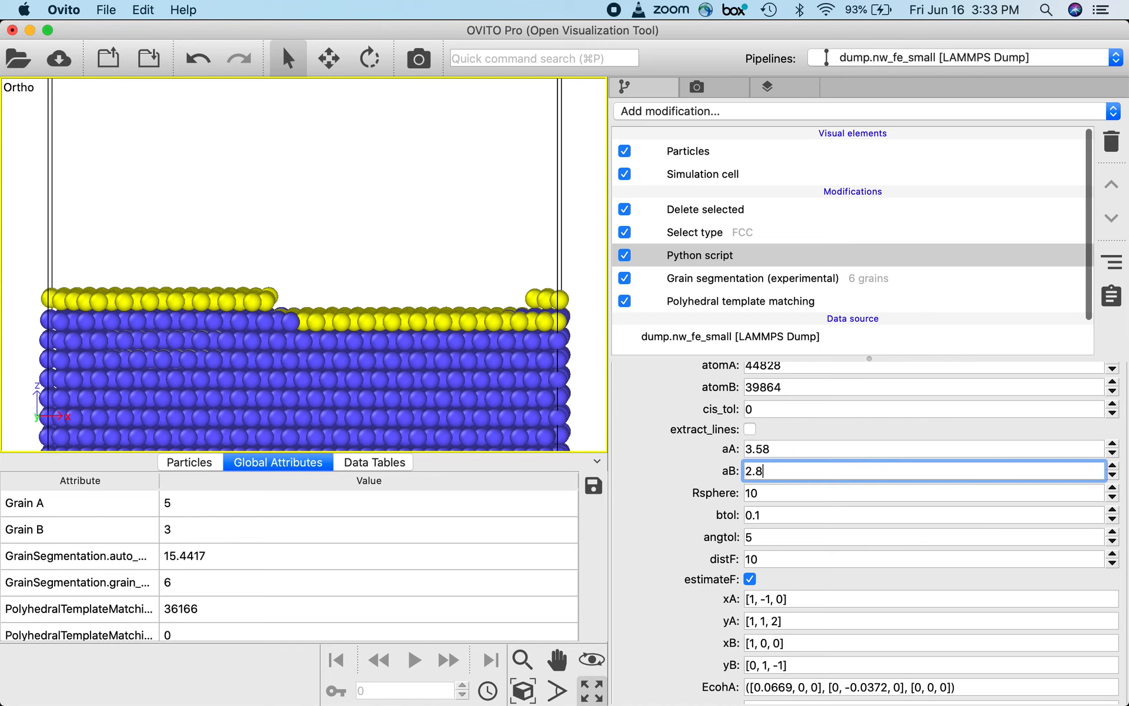
key("Return")
Enable extract_lines and disable estimateF so the line extraction uses the manually specified coherent reference frame
scroll(690, 542, "down", 2)
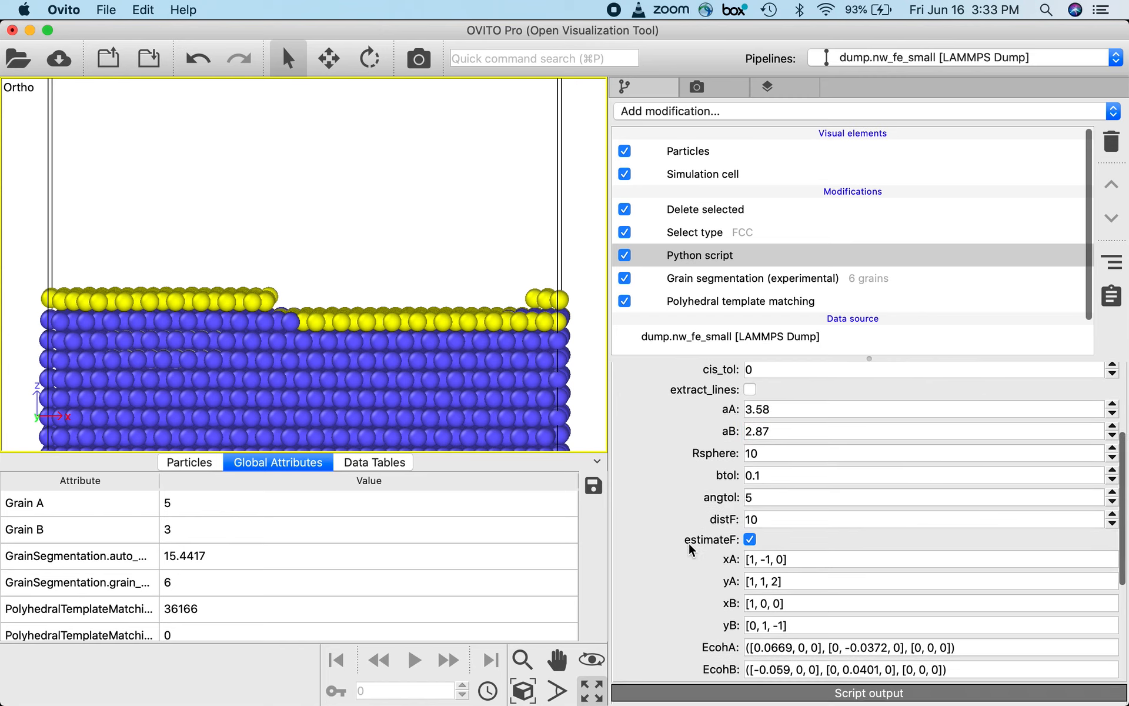
scroll(689, 550, "down", 3)
scroll(689, 550, "up", 5)
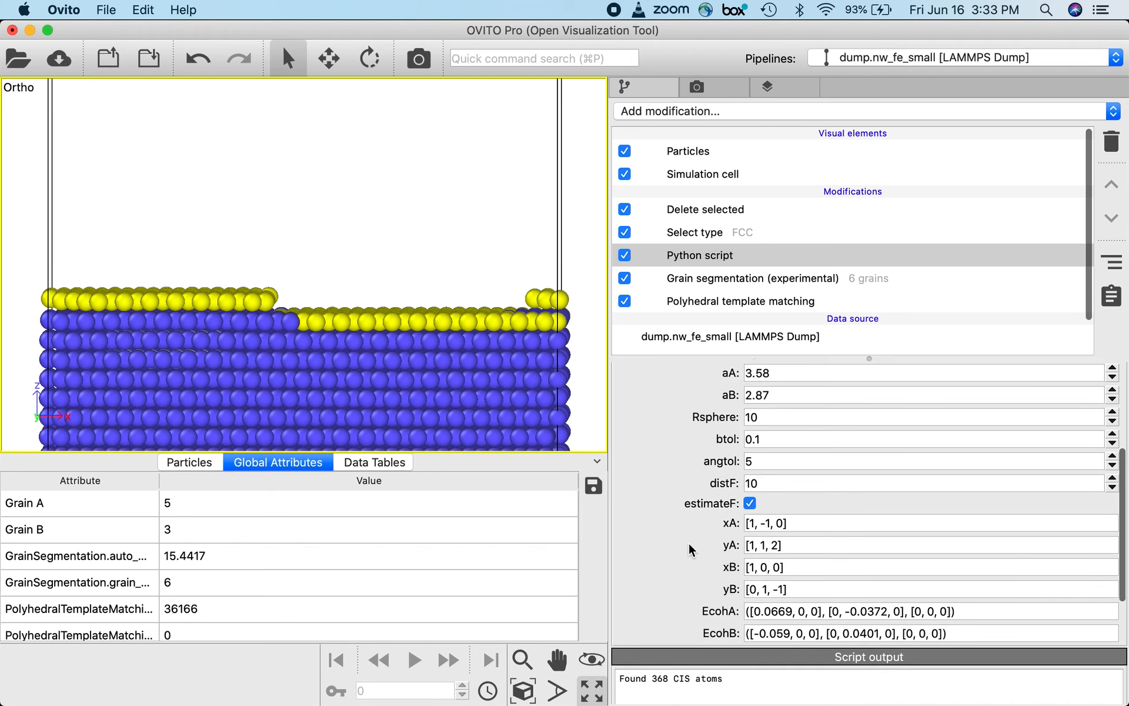
scroll(688, 507, "up", 2)
scroll(688, 507, "down", 1)
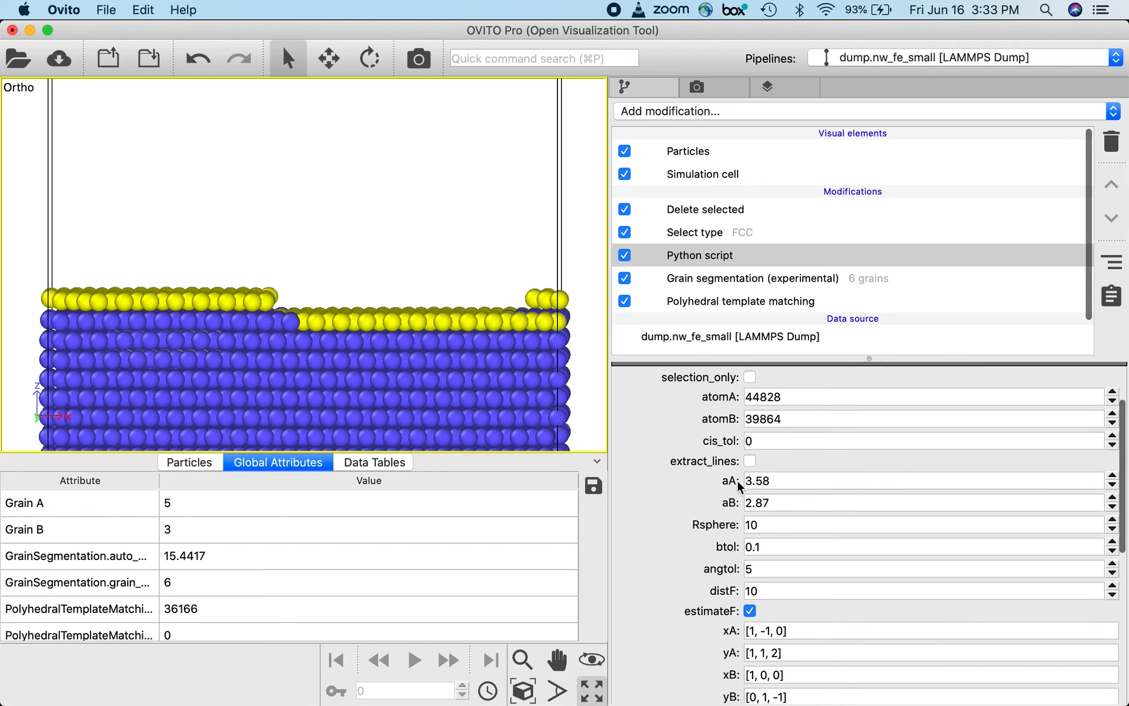
left_click(750, 461)
scroll(709, 525, "down", 2)
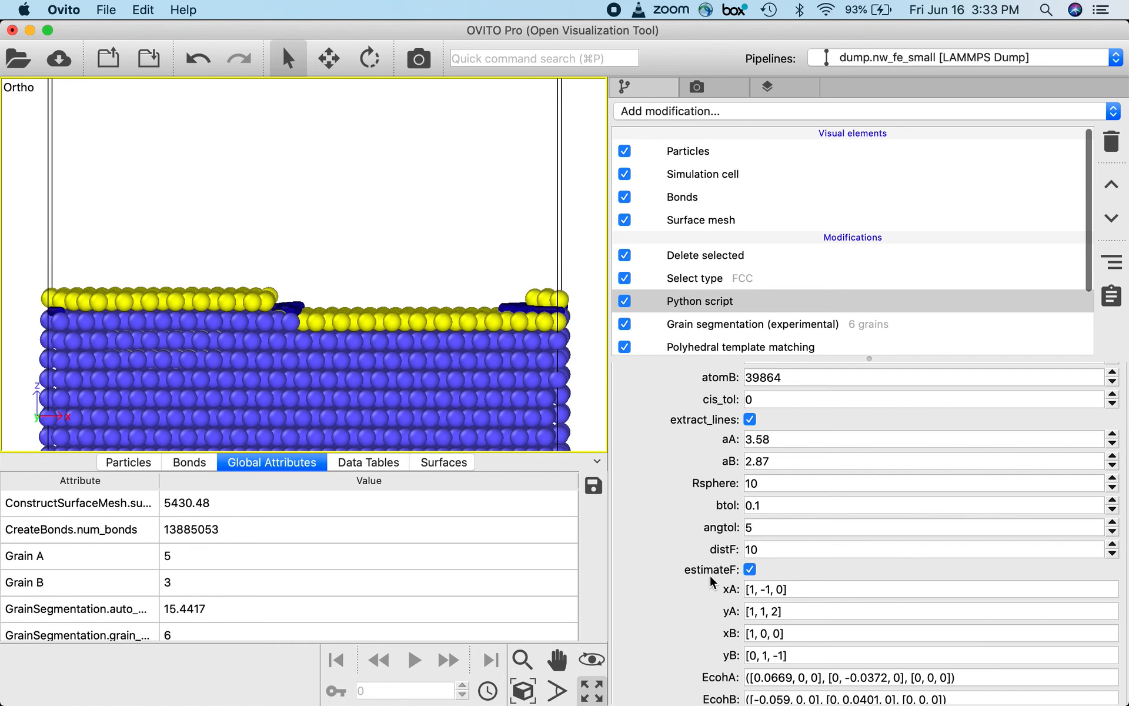
left_click(749, 570)
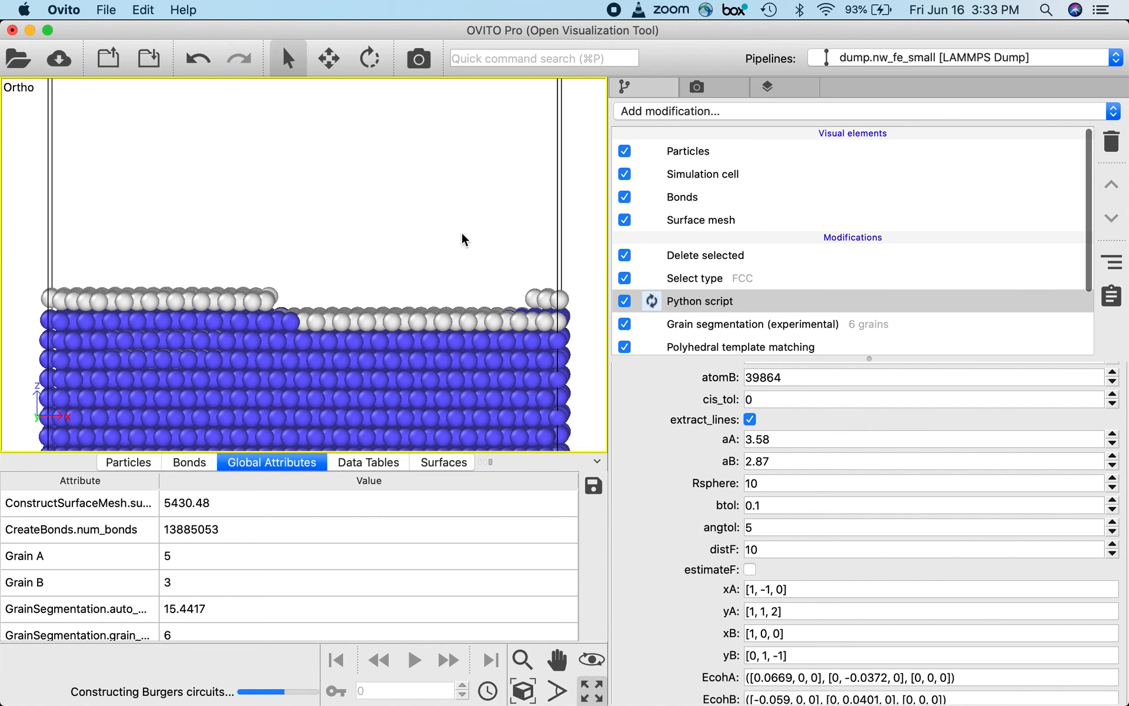
Tilt the view to look down on the stepped interface and hide the particles to examine the extracted line network
left_click_drag(462, 232, 446, 278)
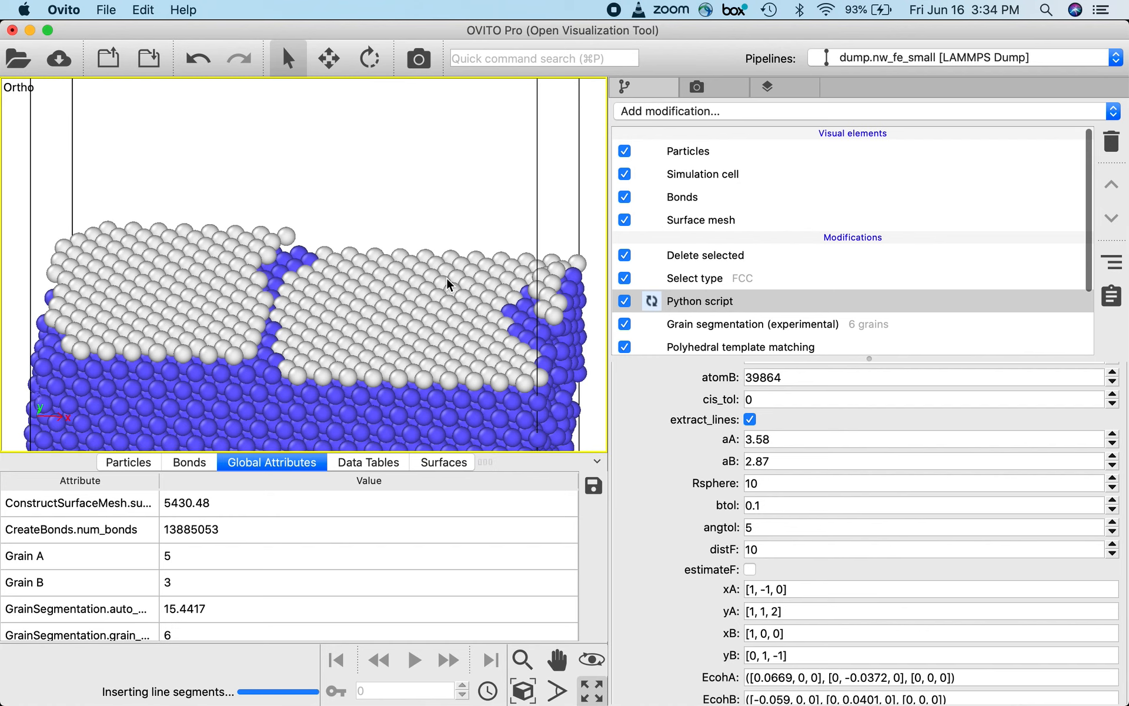
left_click_drag(453, 207, 432, 294)
scroll(661, 528, "down", 10)
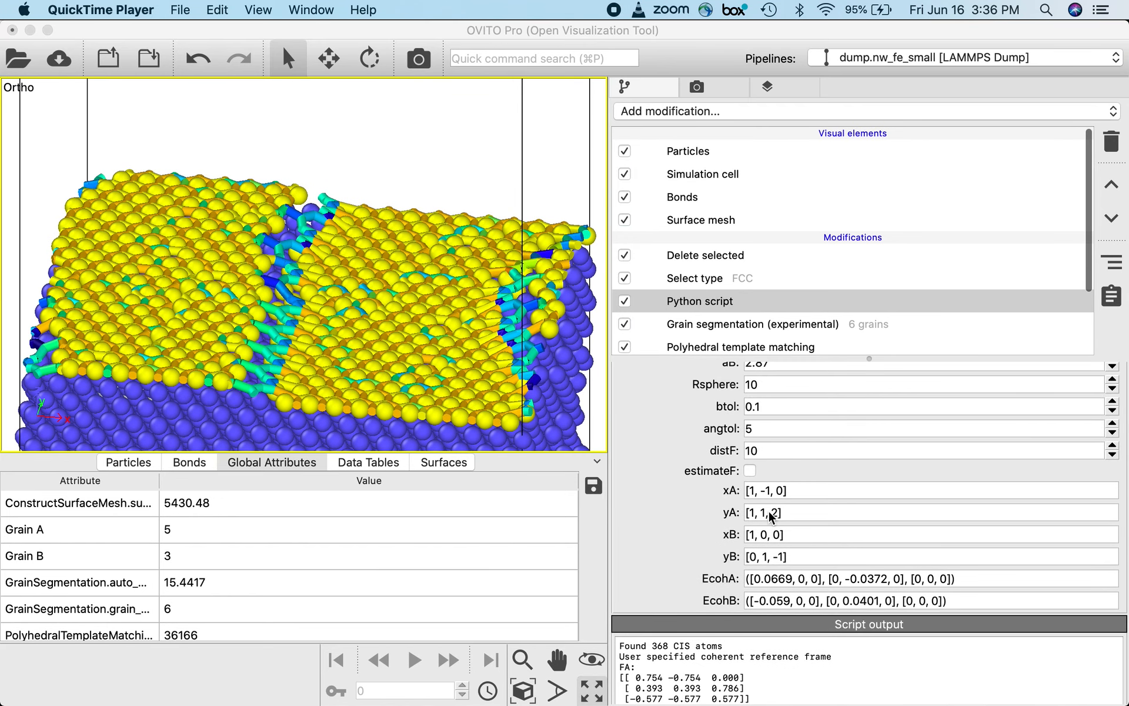
left_click(771, 513)
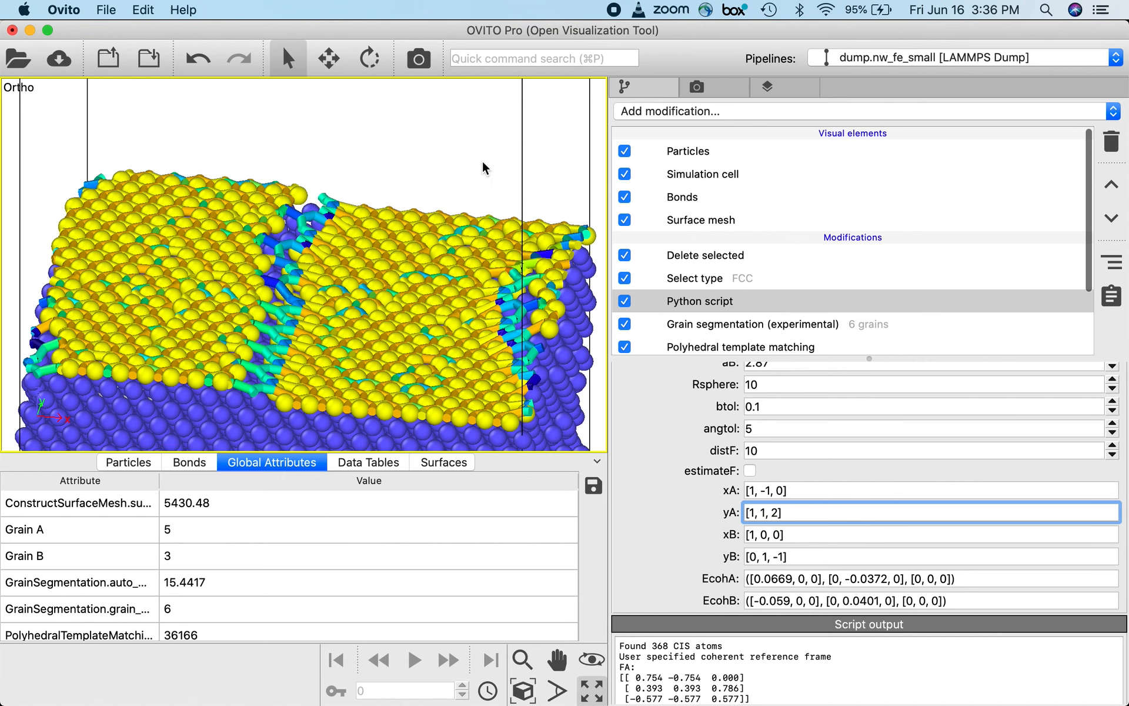
mouse_move(439, 188)
left_mouse_down()
mouse_move(457, 224)
mouse_move(461, 328)
mouse_move(450, 200)
mouse_move(364, 215)
mouse_move(345, 235)
left_mouse_up()
left_click(624, 152)
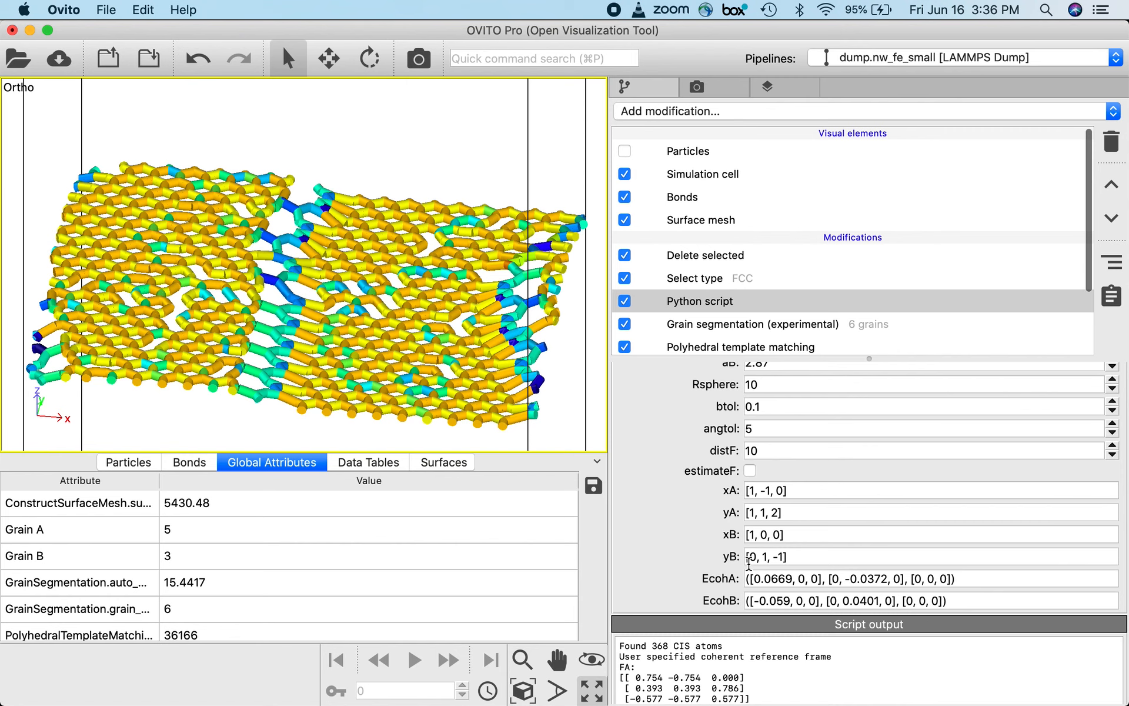
Correct yA to [1, 1, -2], rerun the script and show the particles again
scroll(723, 529, "up", 3)
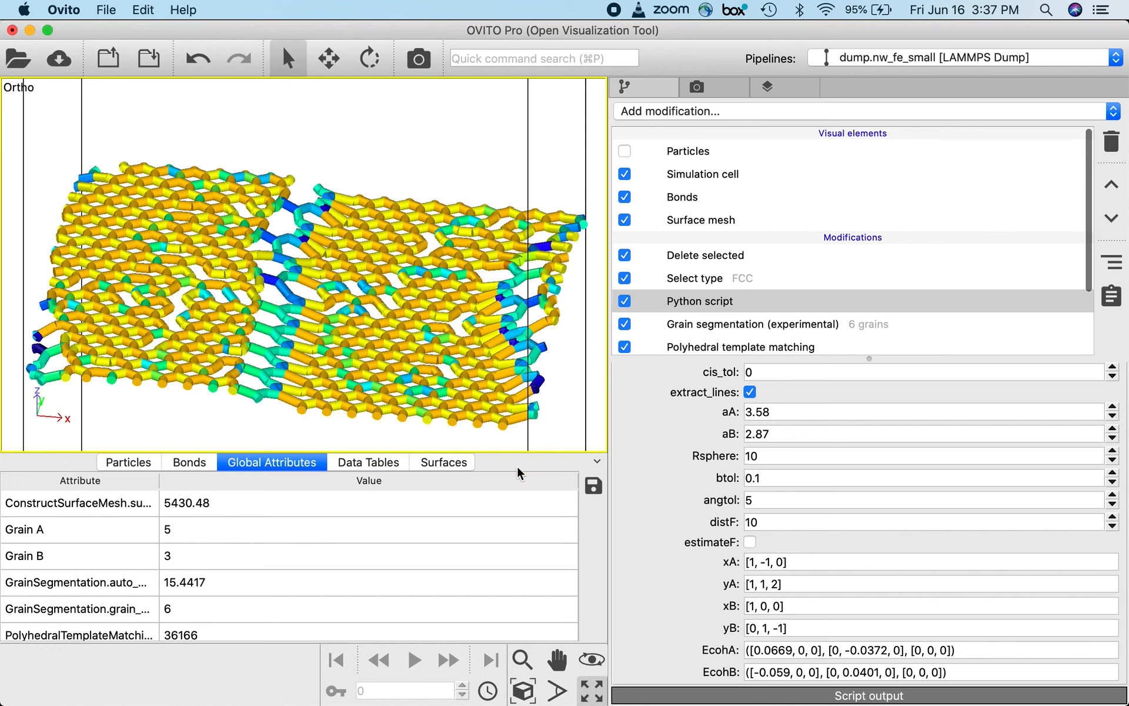
left_click(770, 584)
type("-")
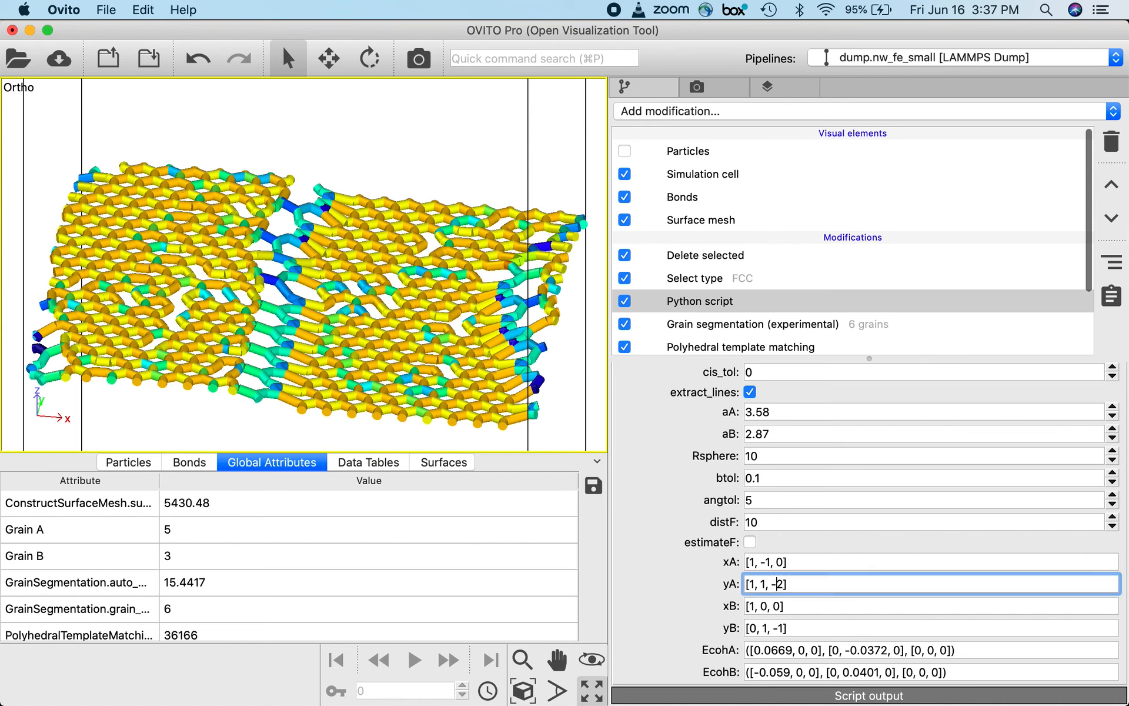
key("Return")
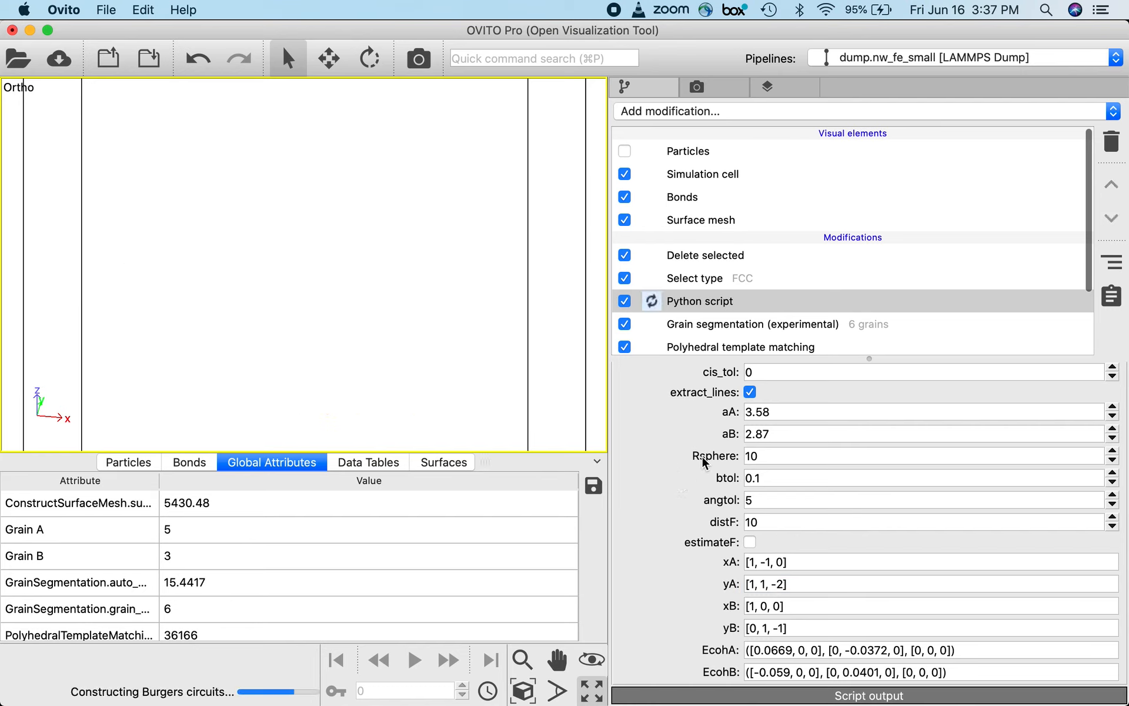
left_click(625, 151)
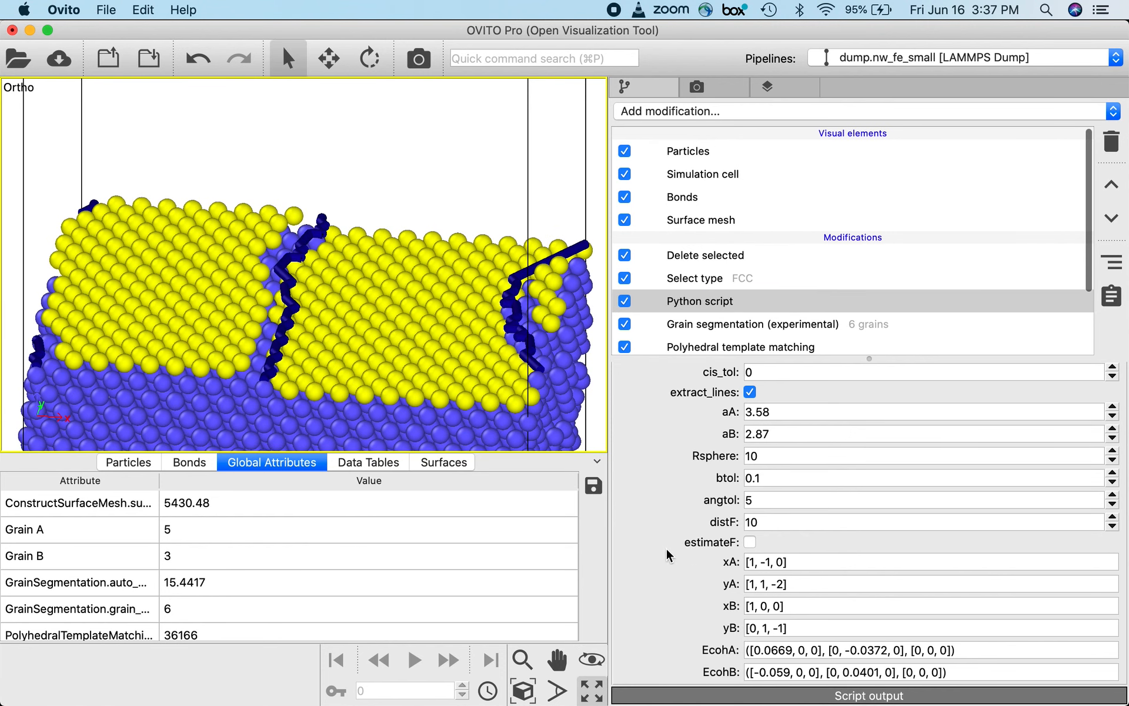
Examine the Burgers vector summary in the script output, including the Std of Burgers vector column, and return to the script parameters
scroll(676, 565, "down", 2)
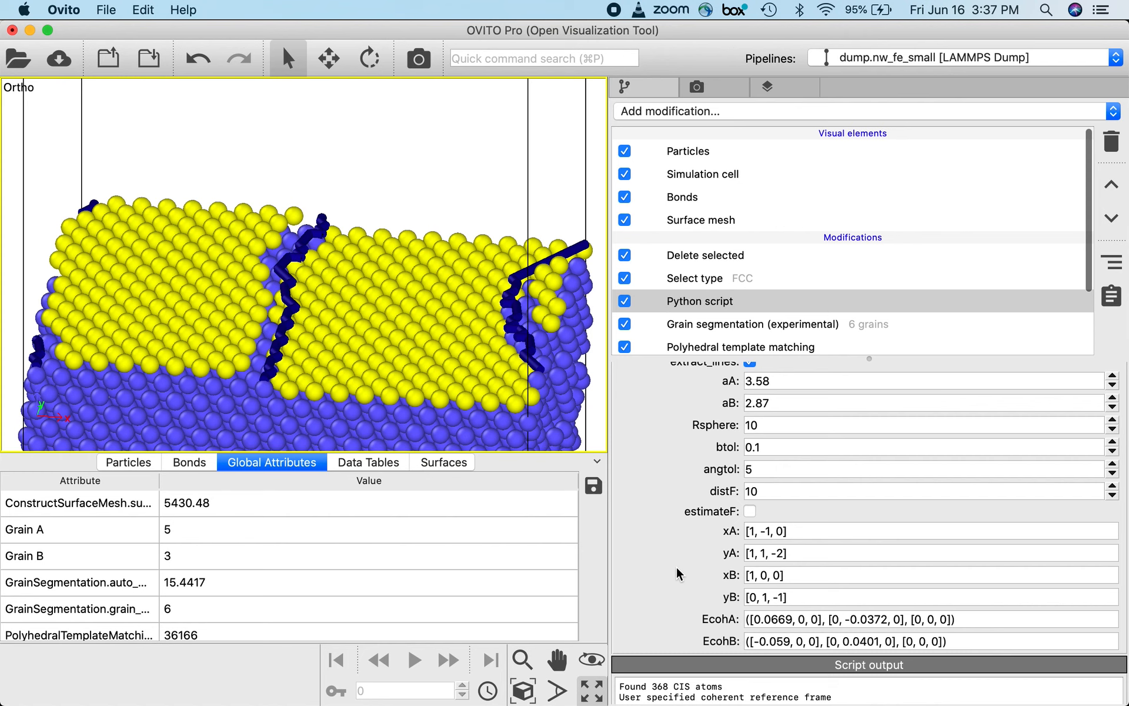
scroll(676, 566, "down", 5)
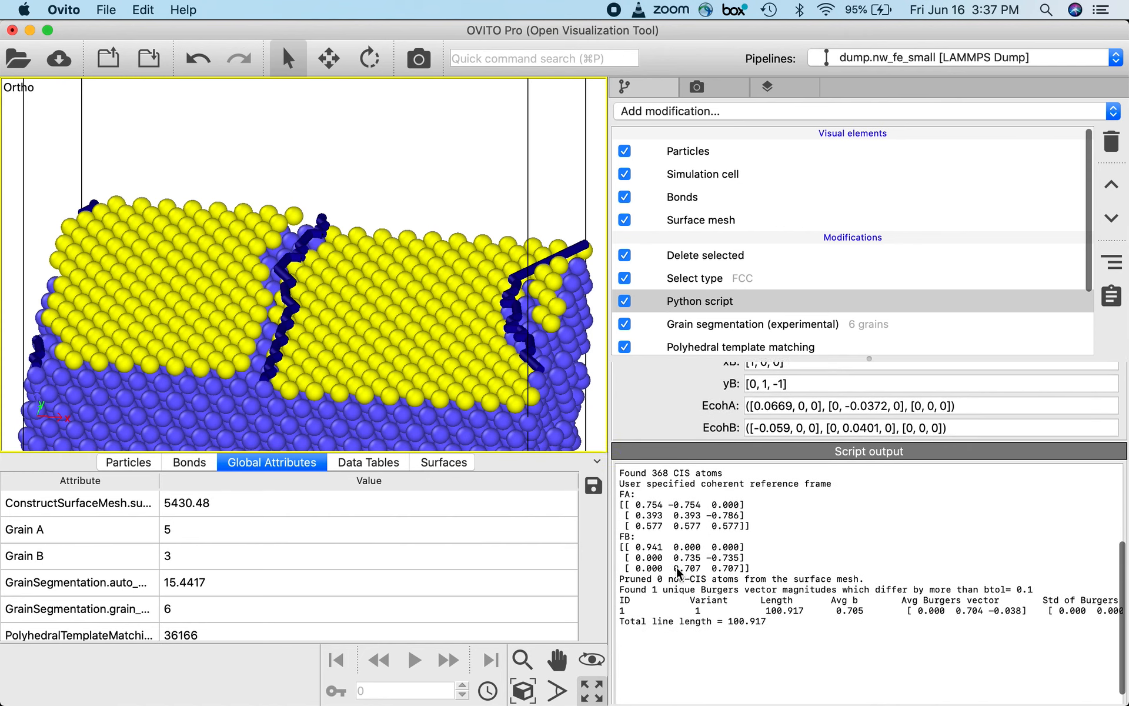
scroll(677, 567, "down", 1)
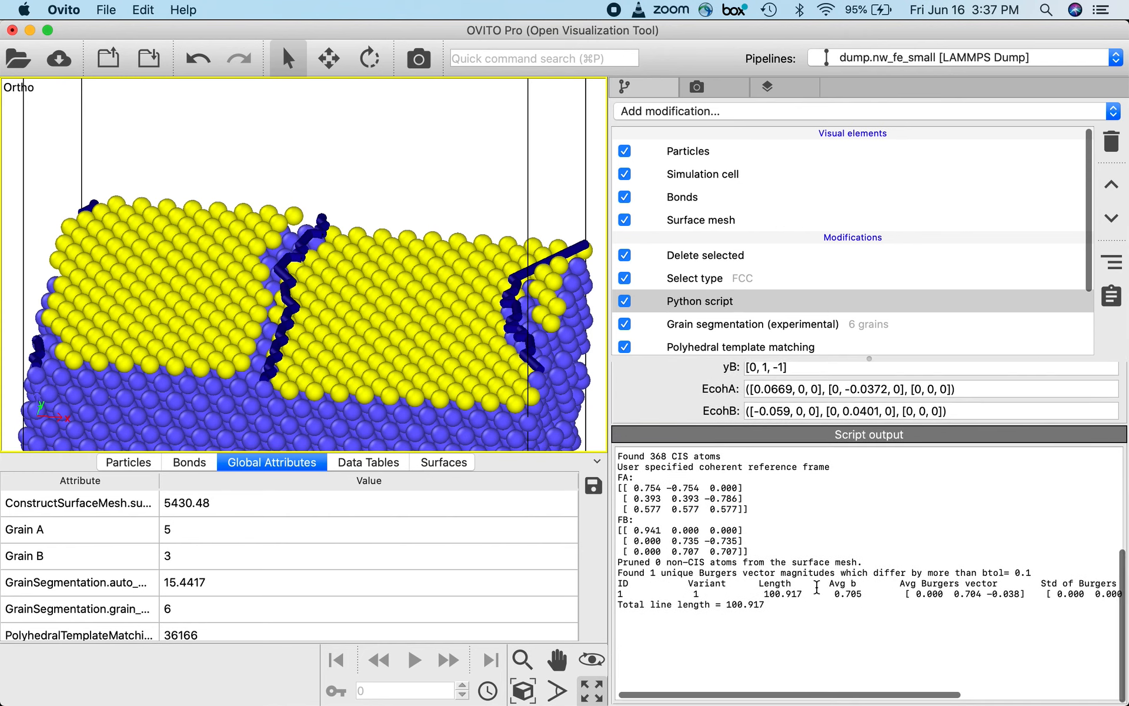
scroll(817, 586, "right", 5)
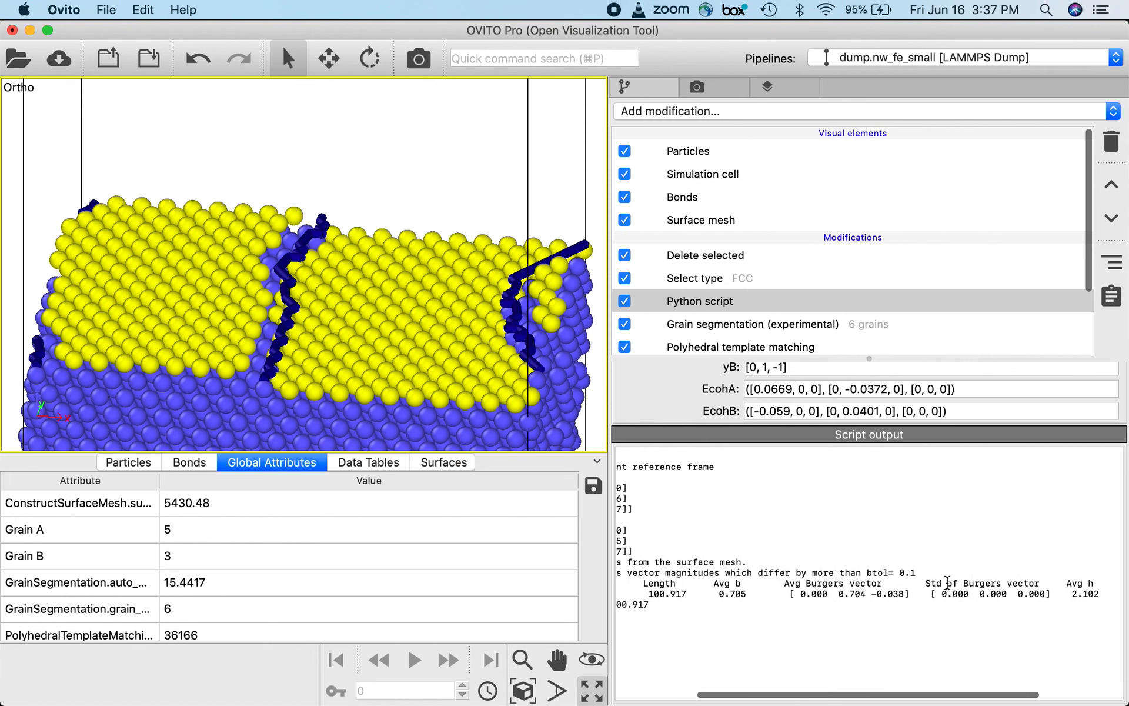
left_click_drag(944, 594, 1041, 589)
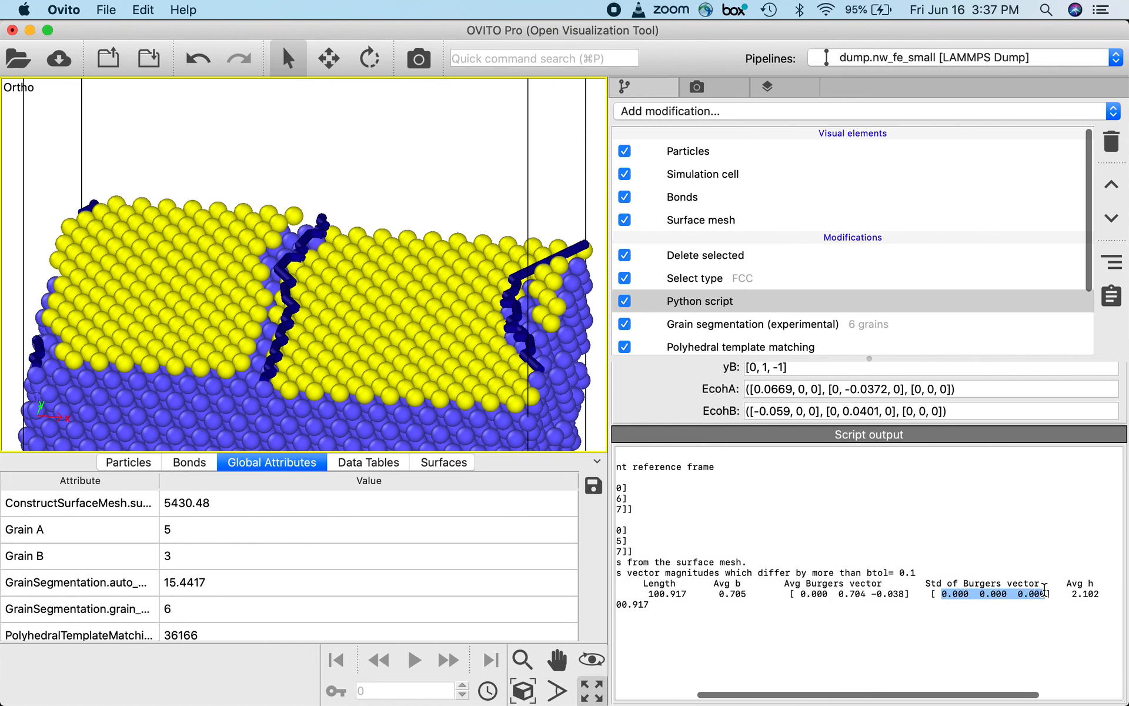
left_click(881, 625)
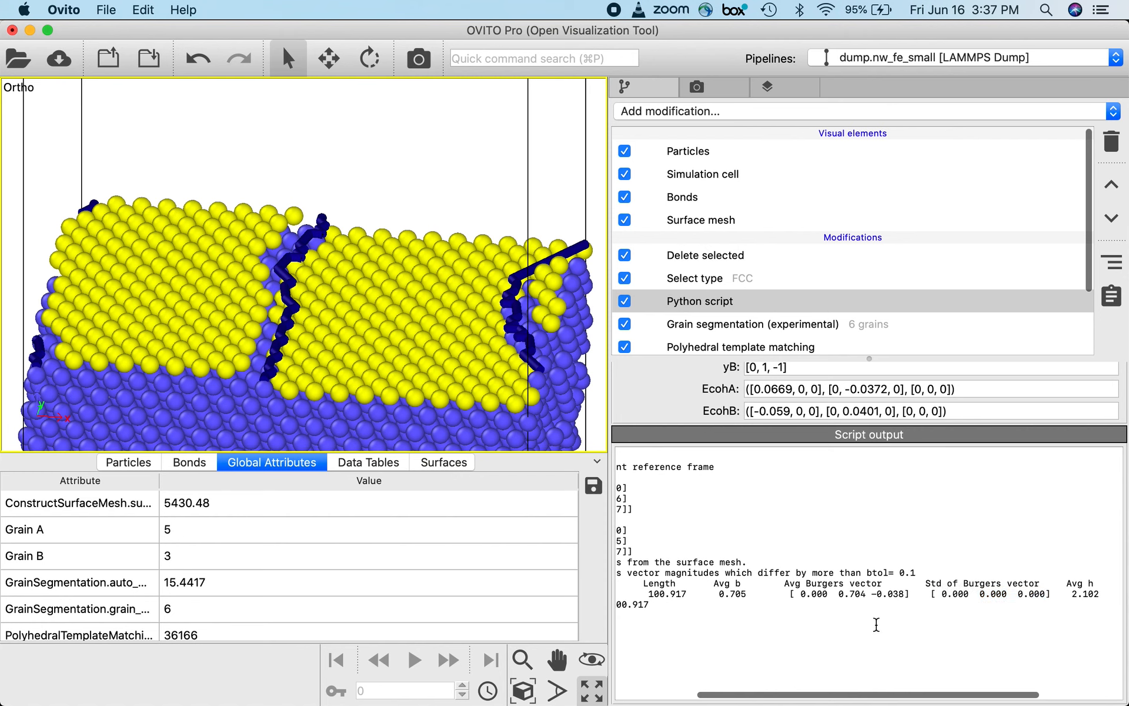
scroll(877, 624, "left", 5)
left_click_drag(716, 446, 716, 528)
scroll(672, 479, "up", 7)
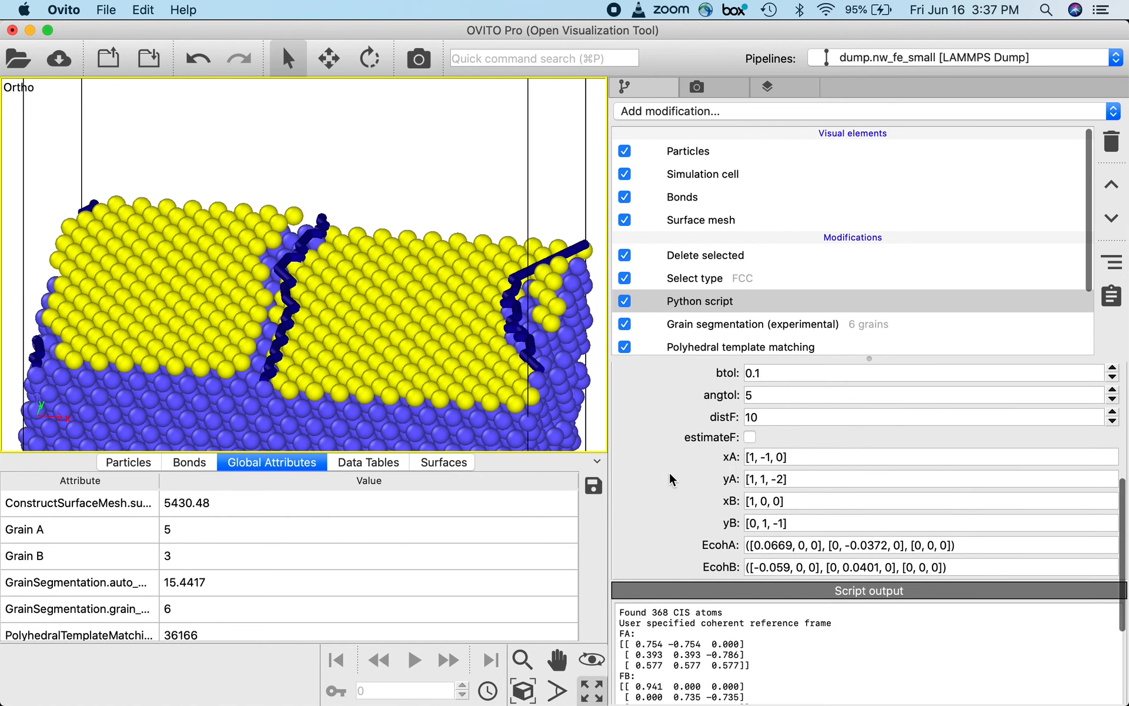
Set the Burgers vector tolerance btol to 0.001, rerun the script and check the Burgers vector summary
scroll(672, 480, "up", 2)
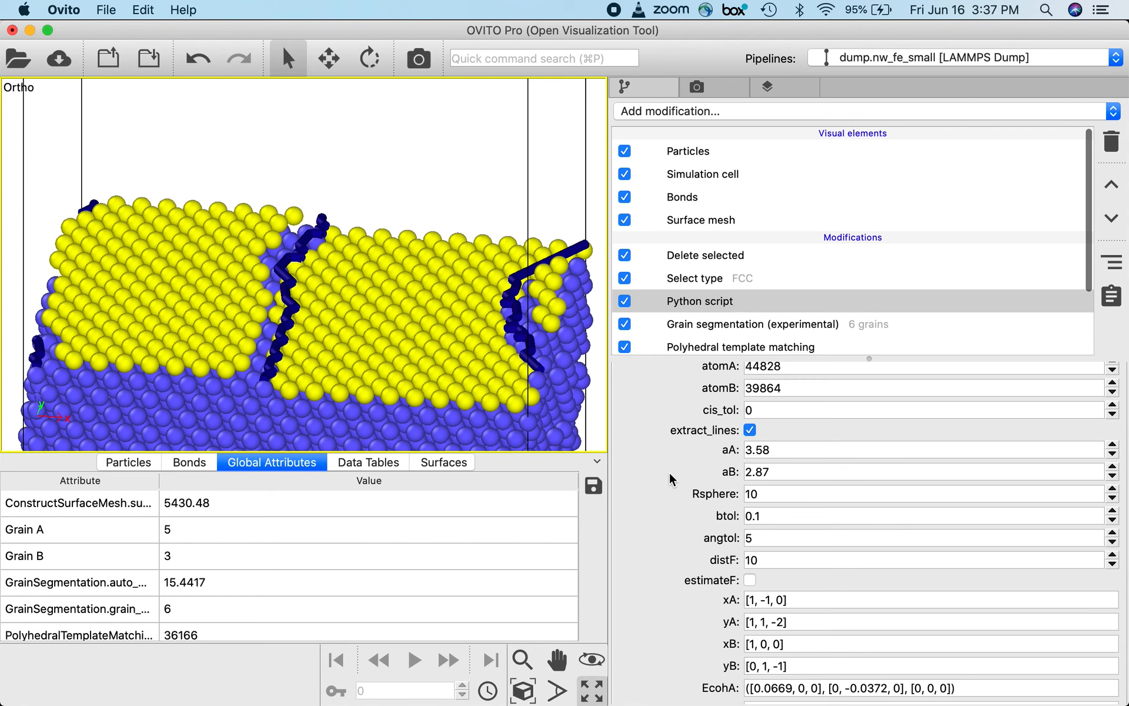
scroll(704, 514, "down", 3)
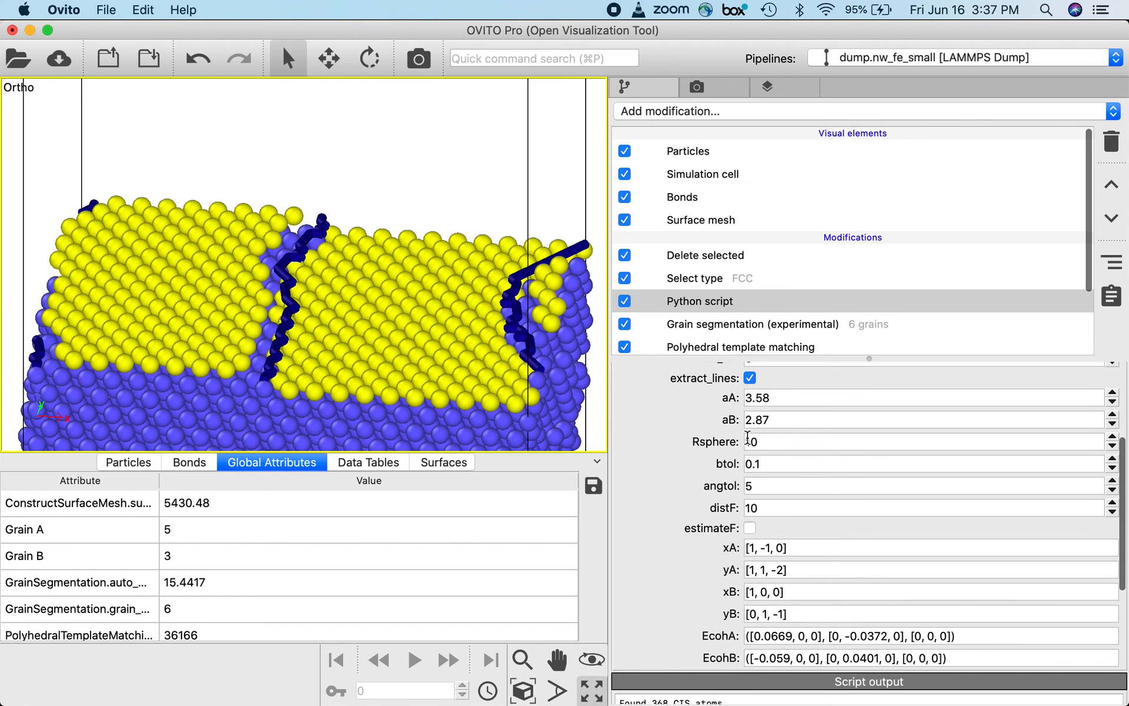
scroll(780, 611, "down", 2)
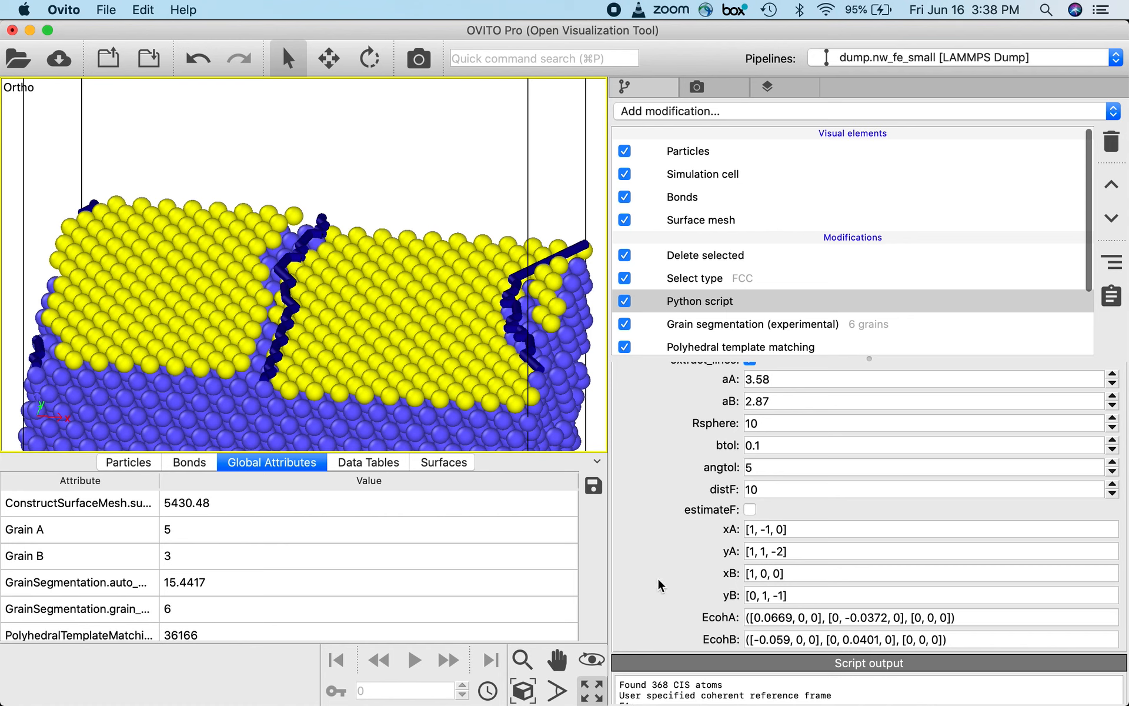
scroll(657, 577, "up", 2)
scroll(763, 493, "up", 3)
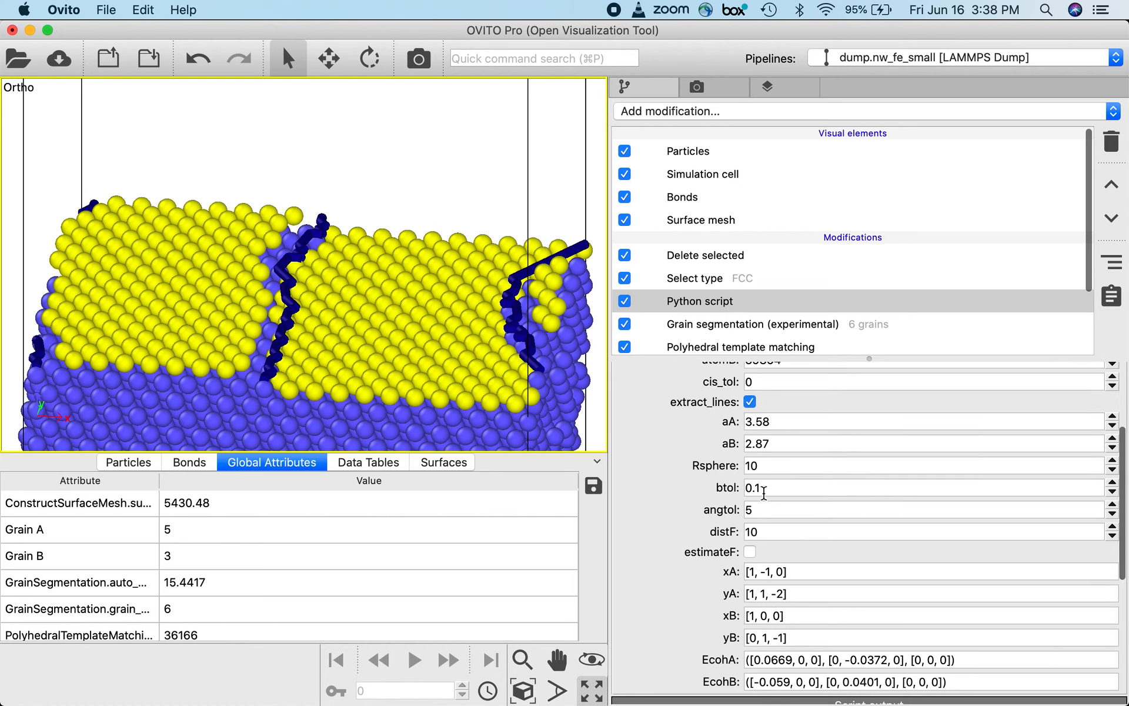
left_click(755, 488)
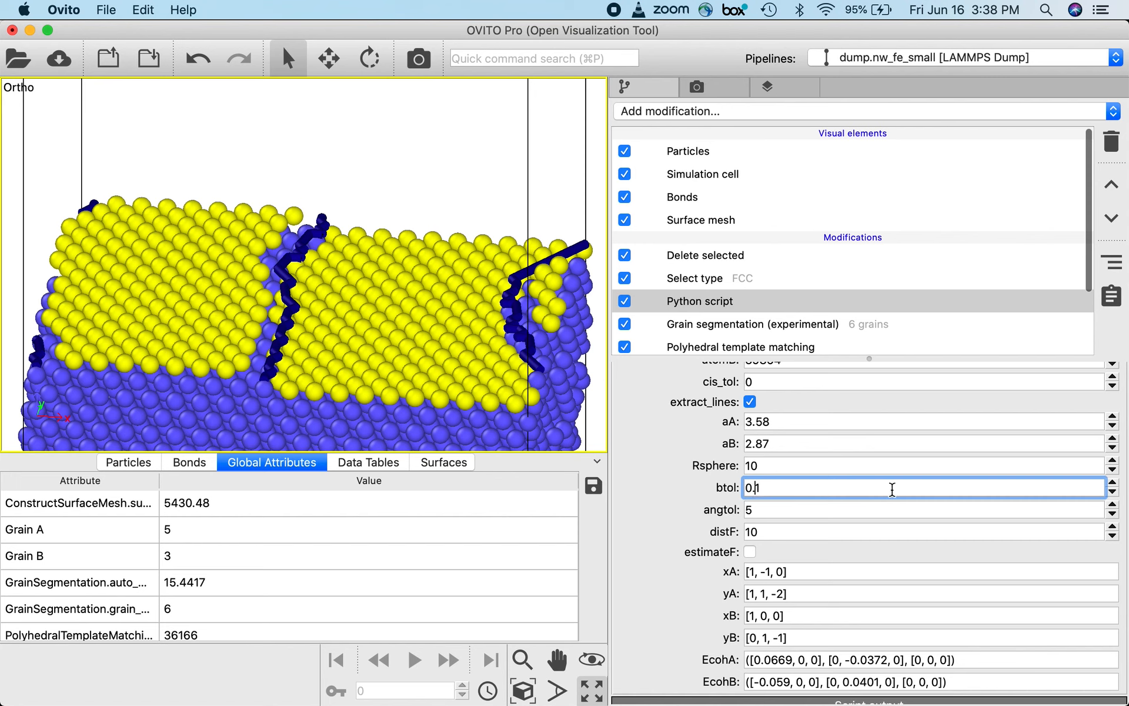
type("00")
key("Return")
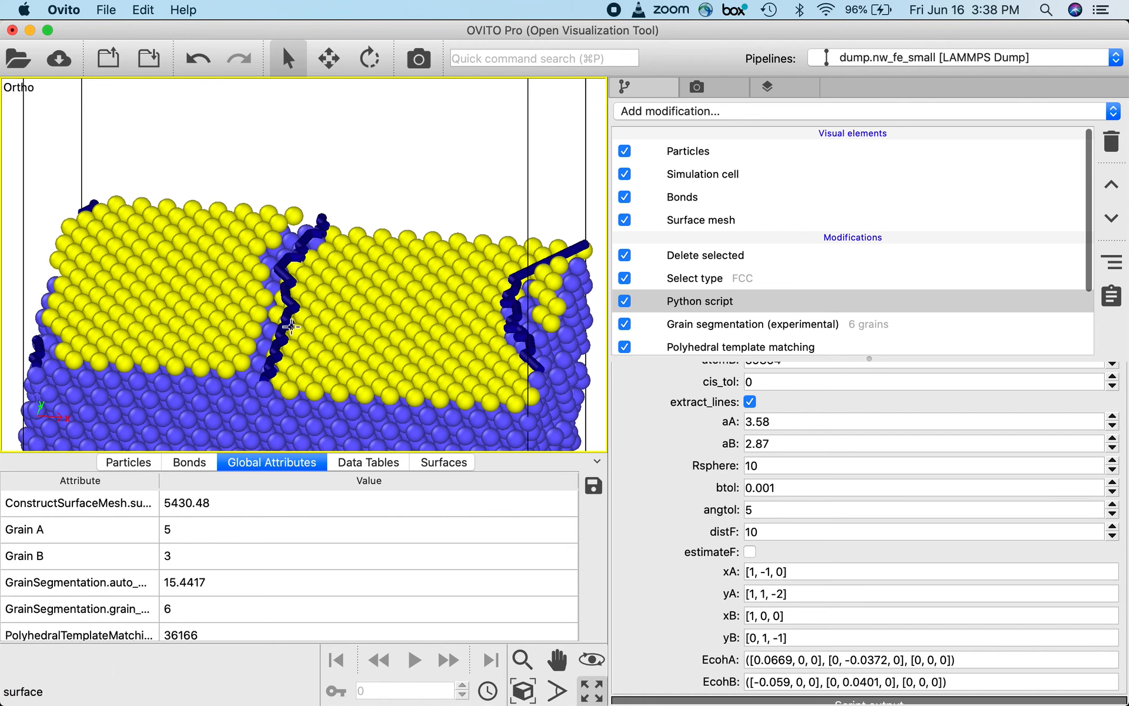
scroll(674, 472, "down", 1)
scroll(674, 471, "down", 10)
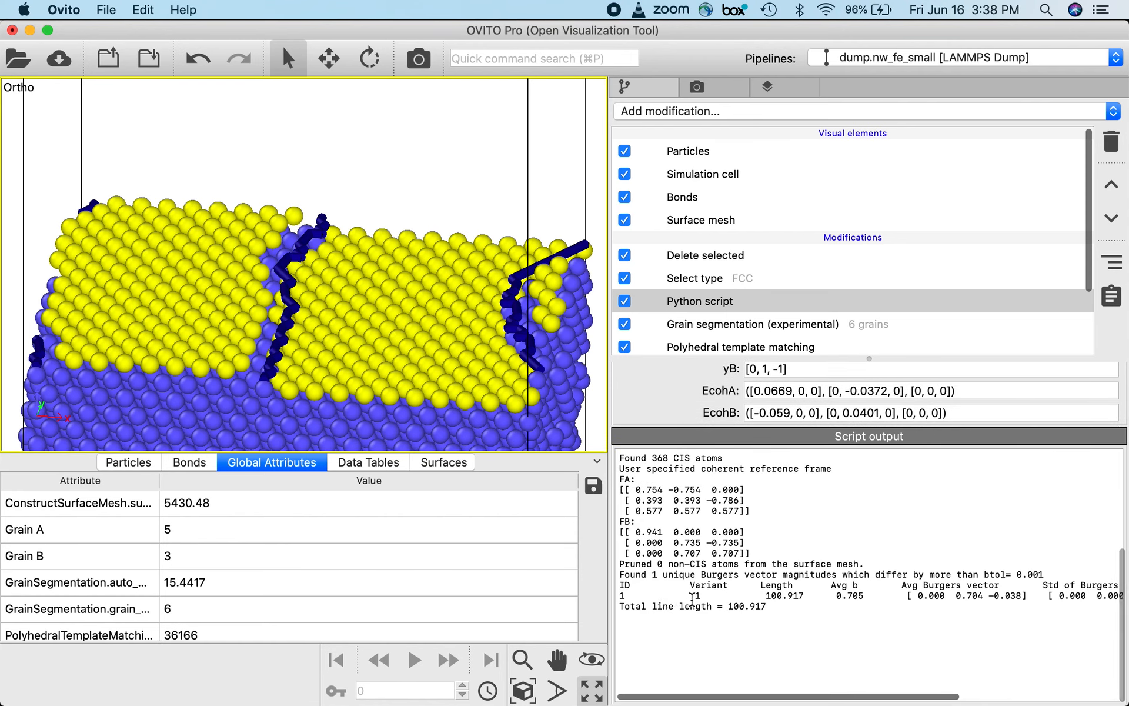
Tighten the Burgers vector tolerance btol to 0.00001 and rerun the line extraction
scroll(658, 560, "up", 10)
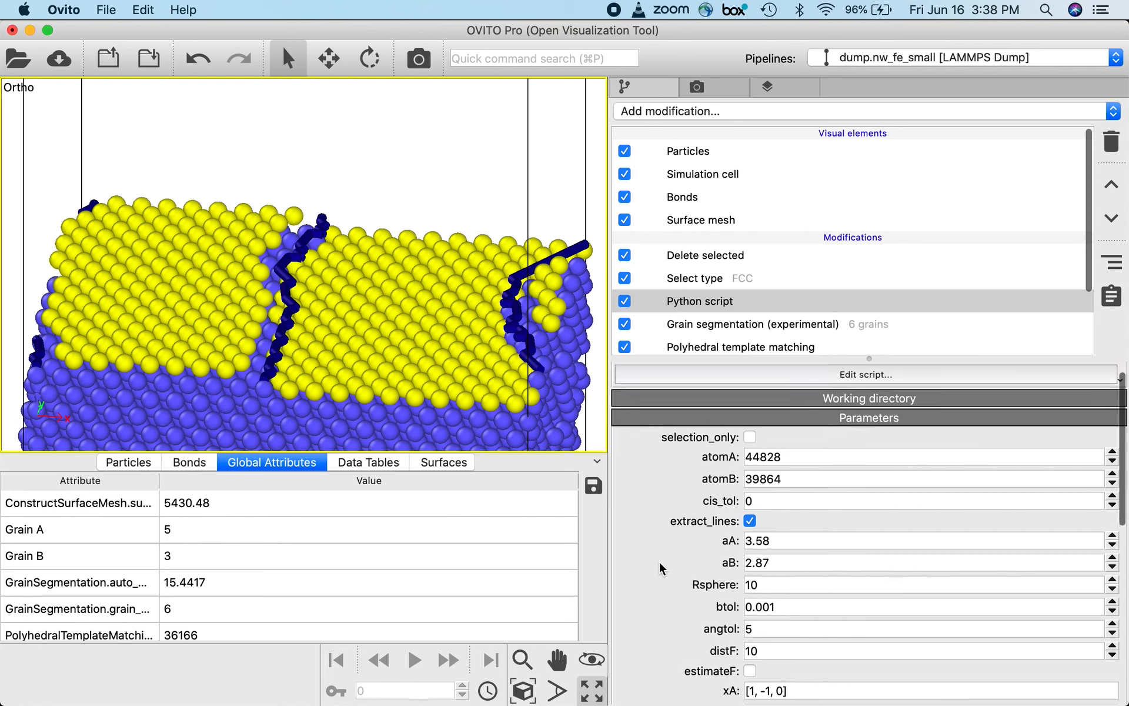
left_click(767, 611)
type("00")
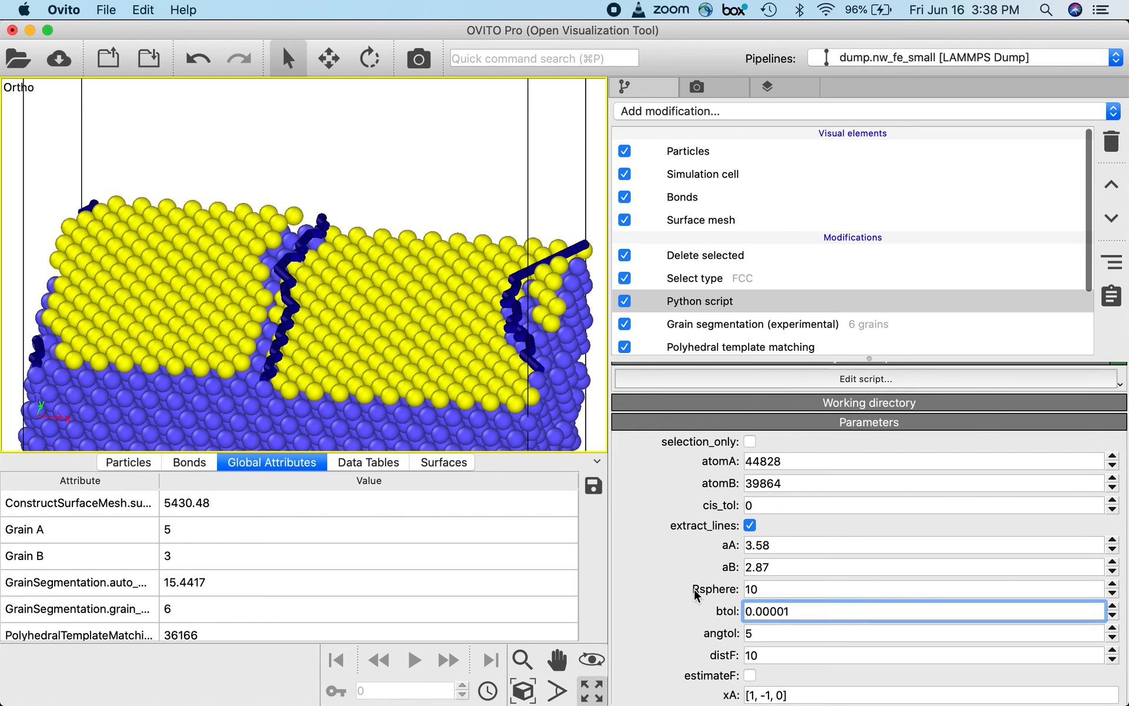
key("Return")
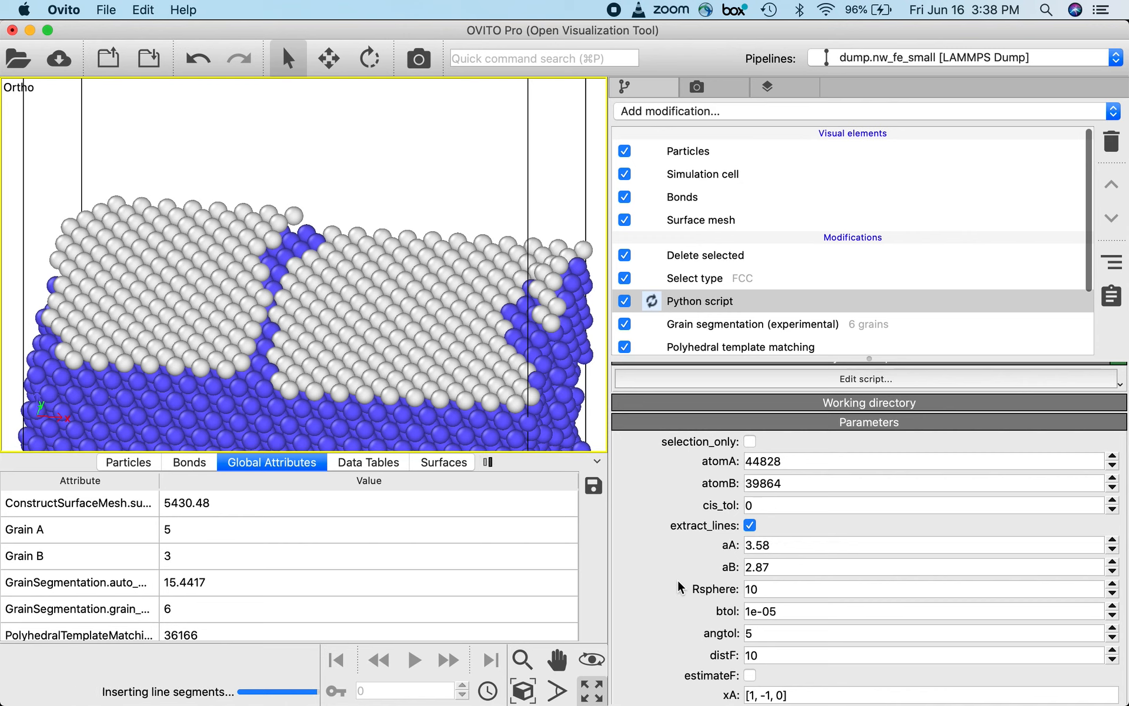
Tilt the interface to inspect the coloured line segments and examine the list of Burgers vectors in the script output
left_click_drag(447, 351, 460, 440)
left_click_drag(264, 267, 242, 190)
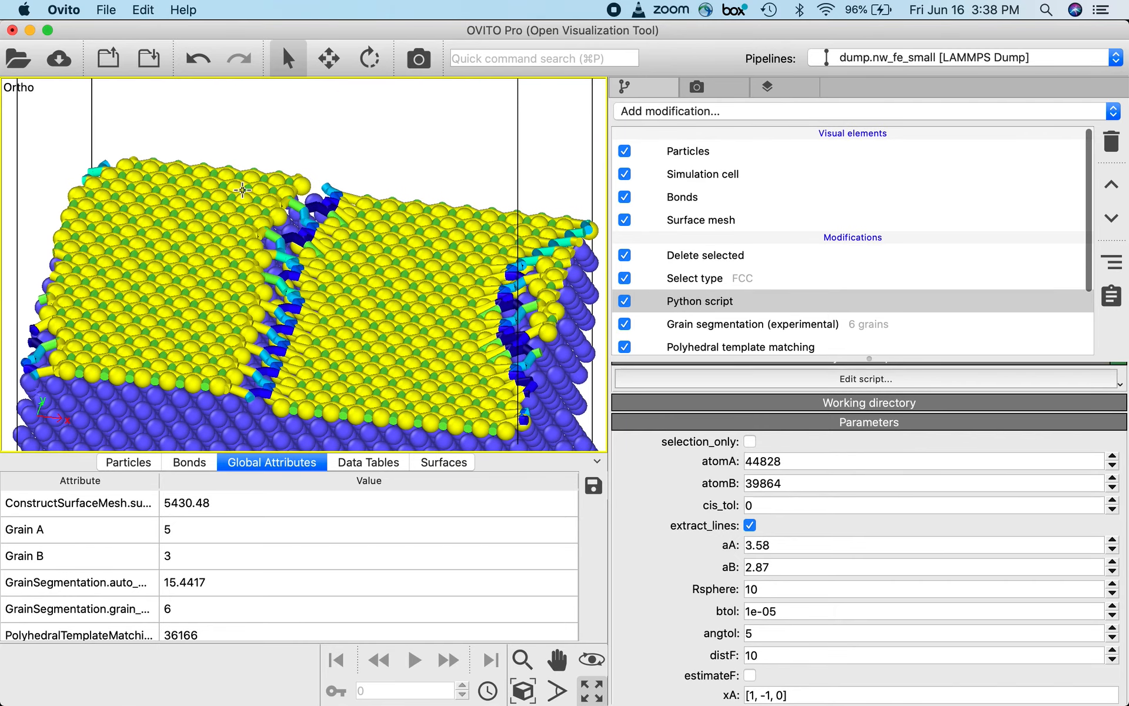
scroll(660, 556, "down", 8)
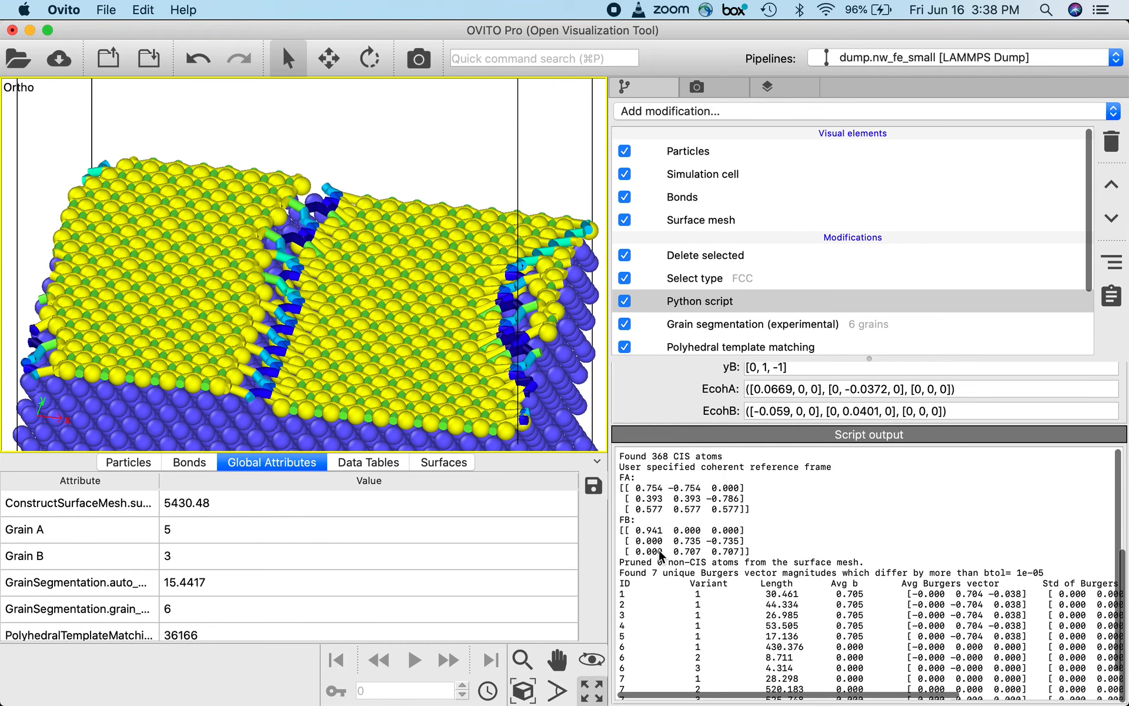
Examine the line lengths, average Burgers vectors and Std of Burgers vector column in the script output table
scroll(660, 556, "down", 3)
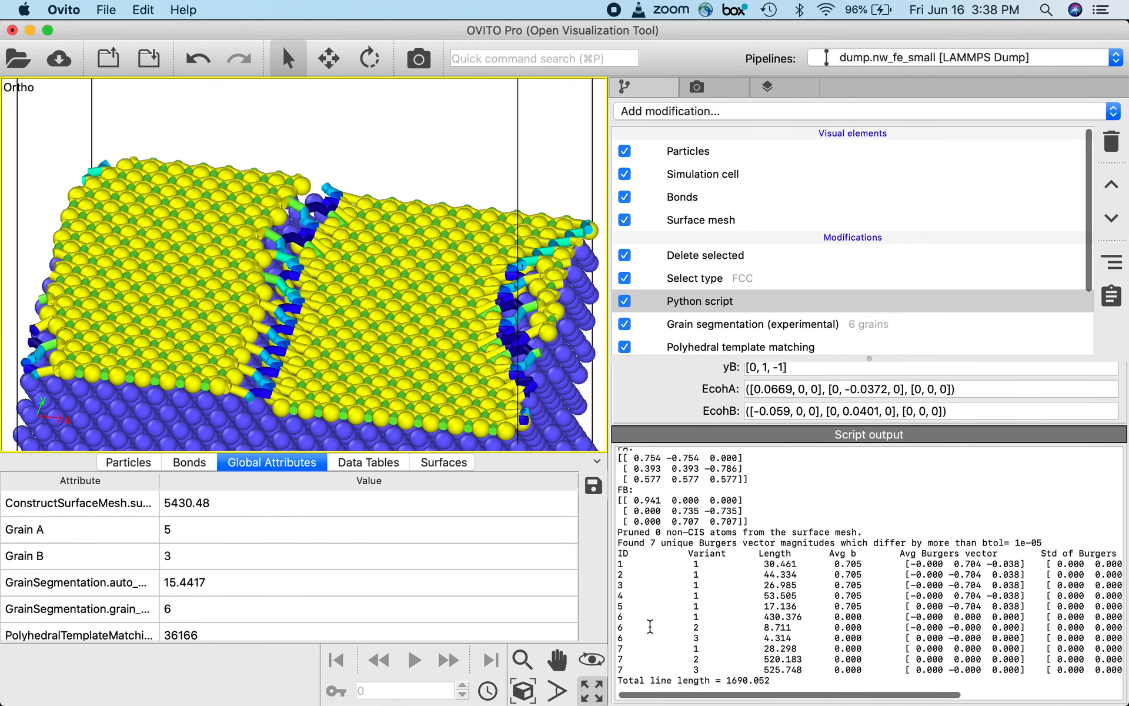
scroll(757, 547, "right", 3)
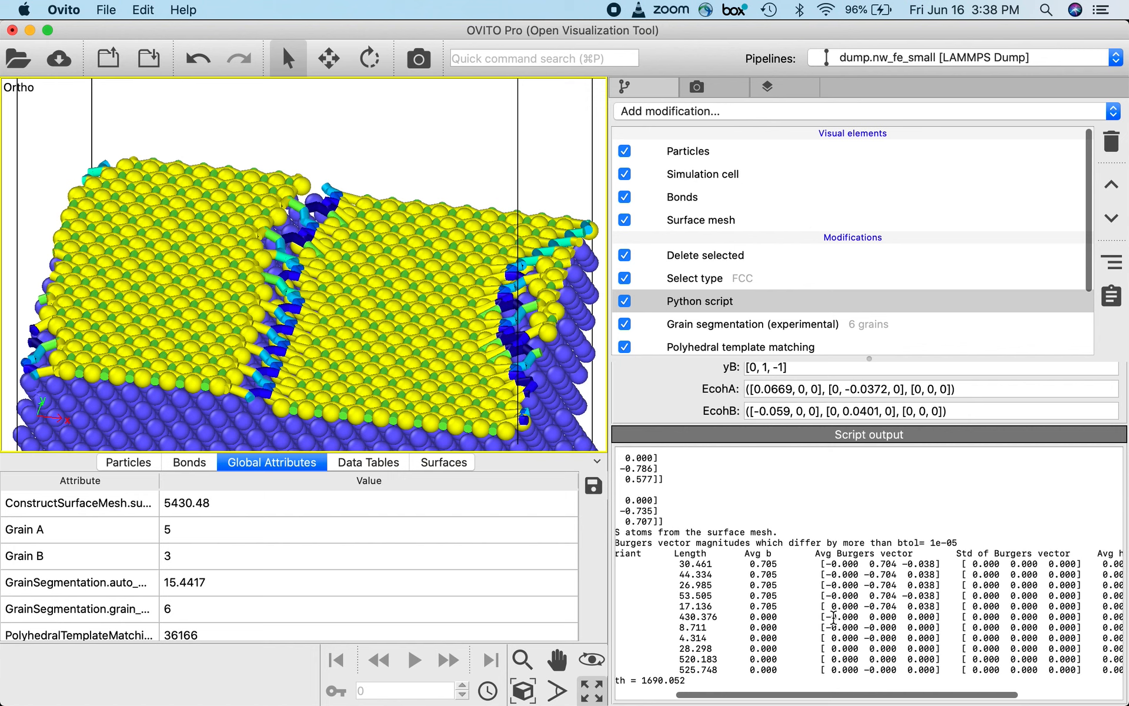
scroll(794, 598, "left", 5)
scroll(794, 597, "up", 3)
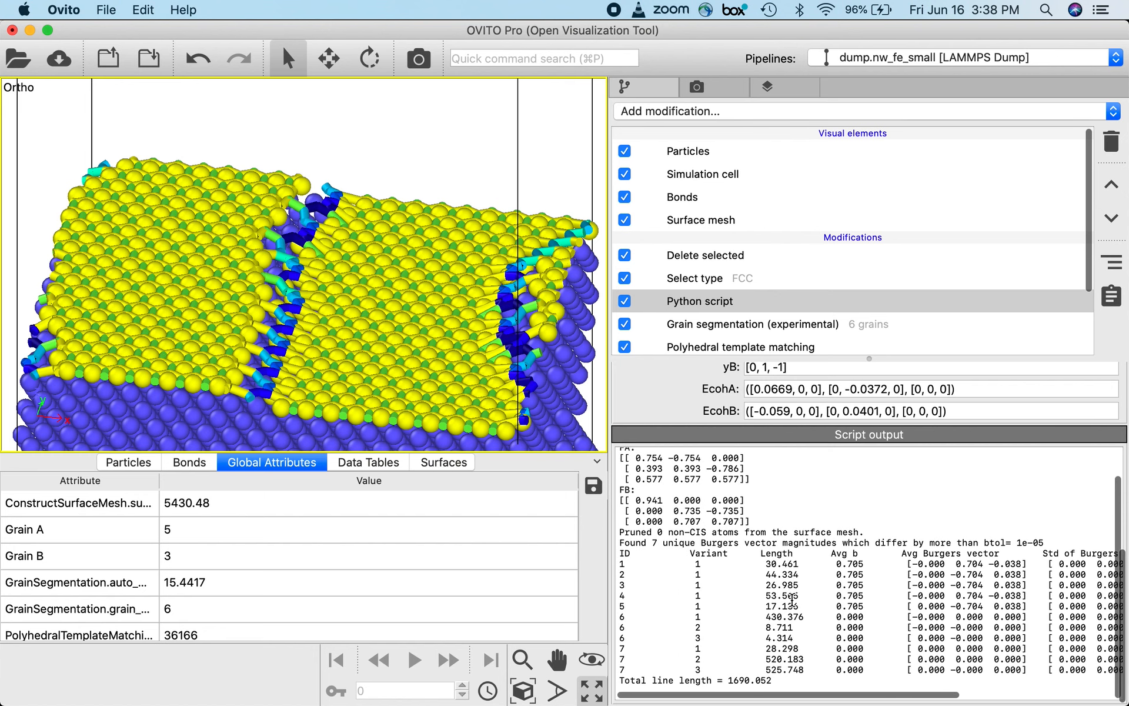
Set the Burgers vector tolerance btol to 0.01 and rerun the line extraction
scroll(666, 505, "up", 10)
scroll(667, 504, "down", 4)
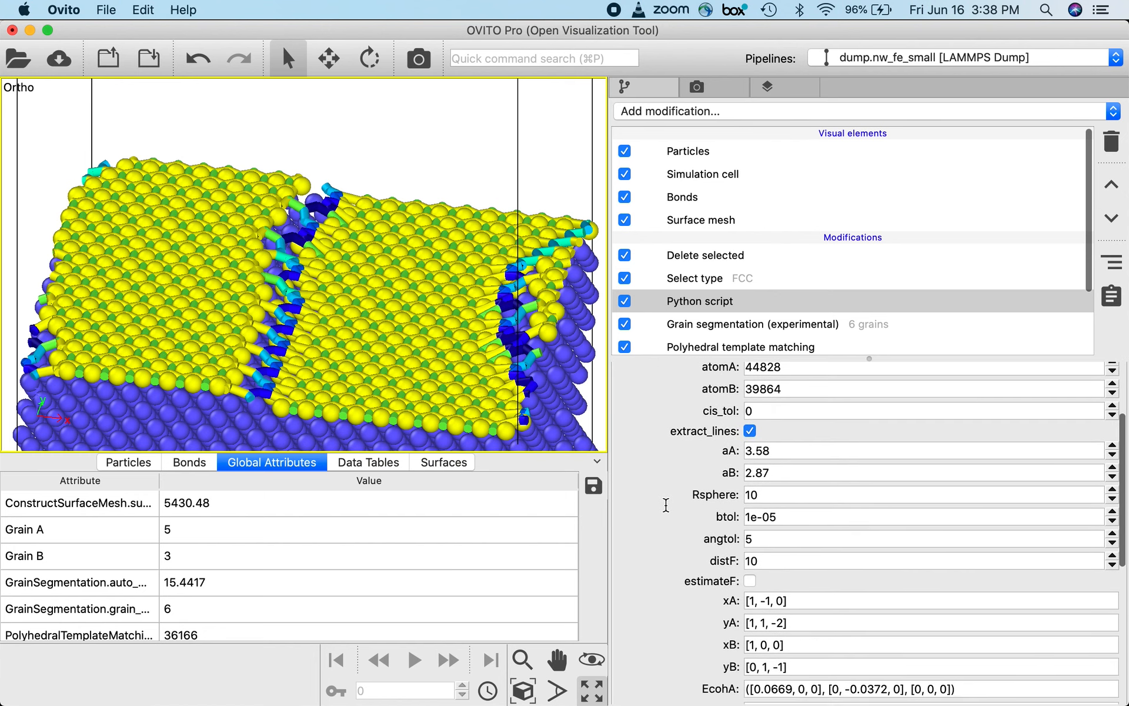
left_click(788, 516)
key("super+a")
type("0.01")
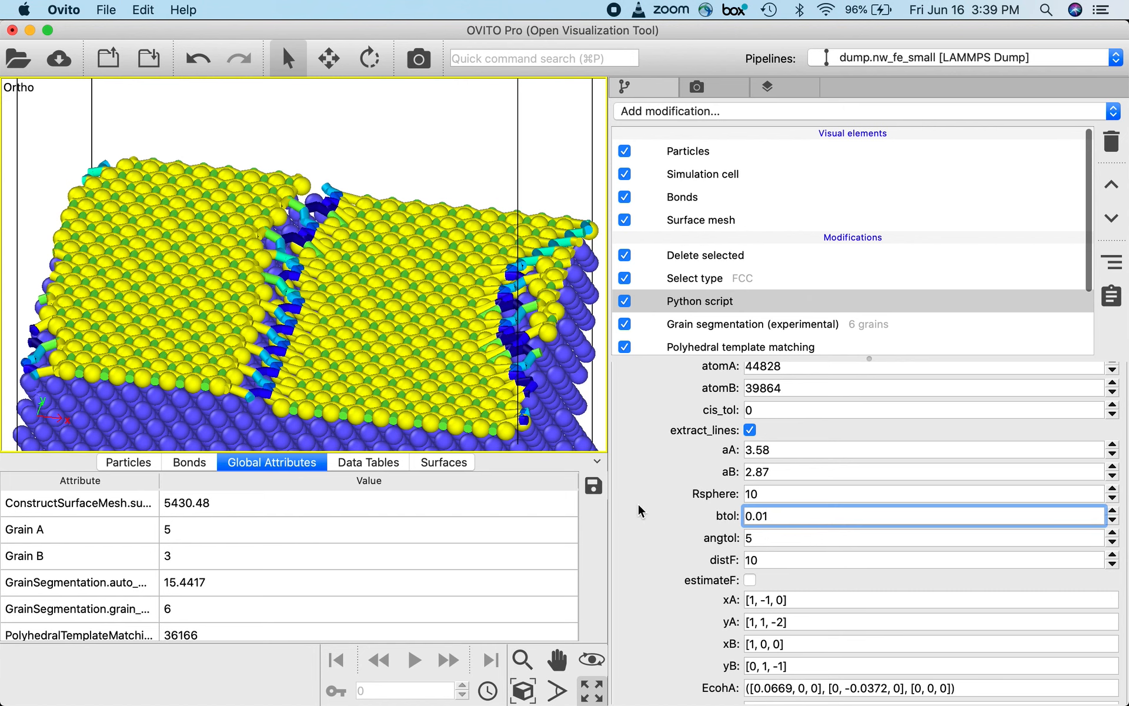
key("Return")
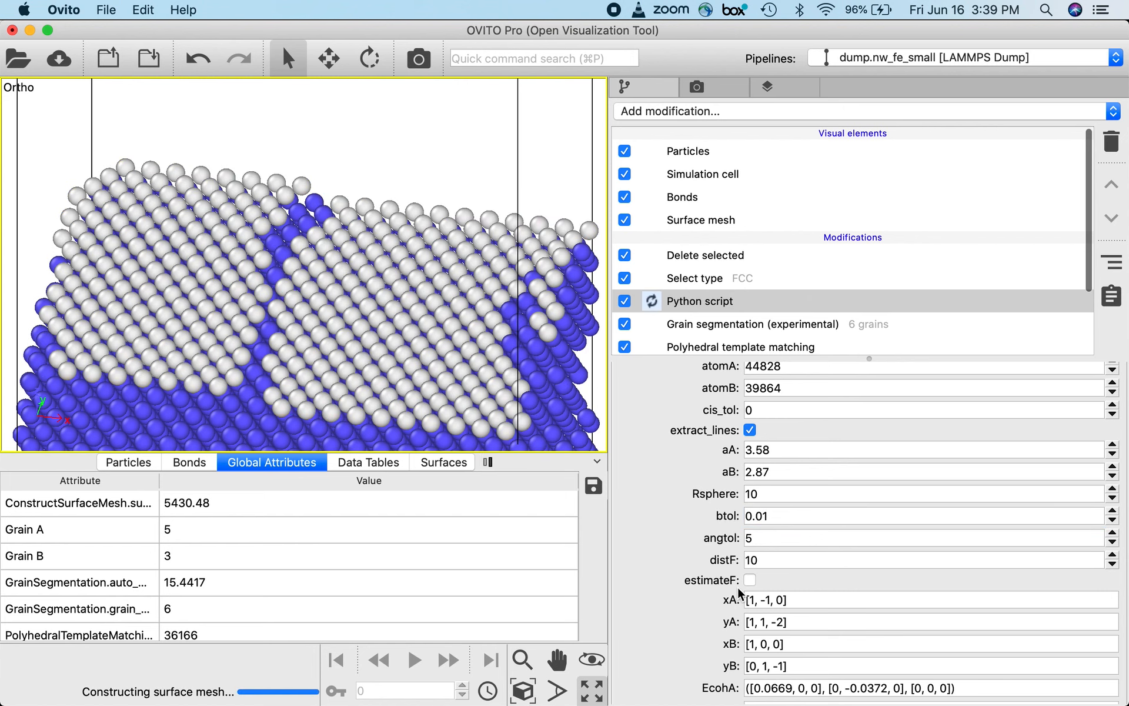
Tilt the interface to inspect the extracted line defects and review the script parameters
left_click_drag(468, 144, 467, 126)
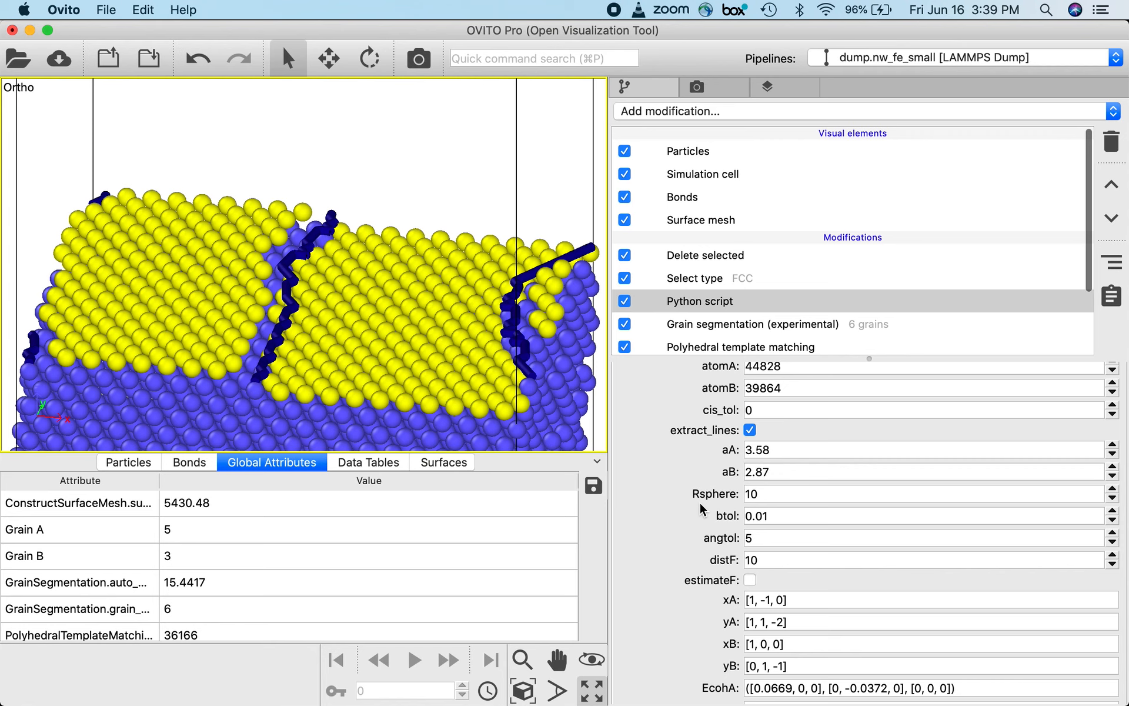
scroll(701, 509, "down", 3)
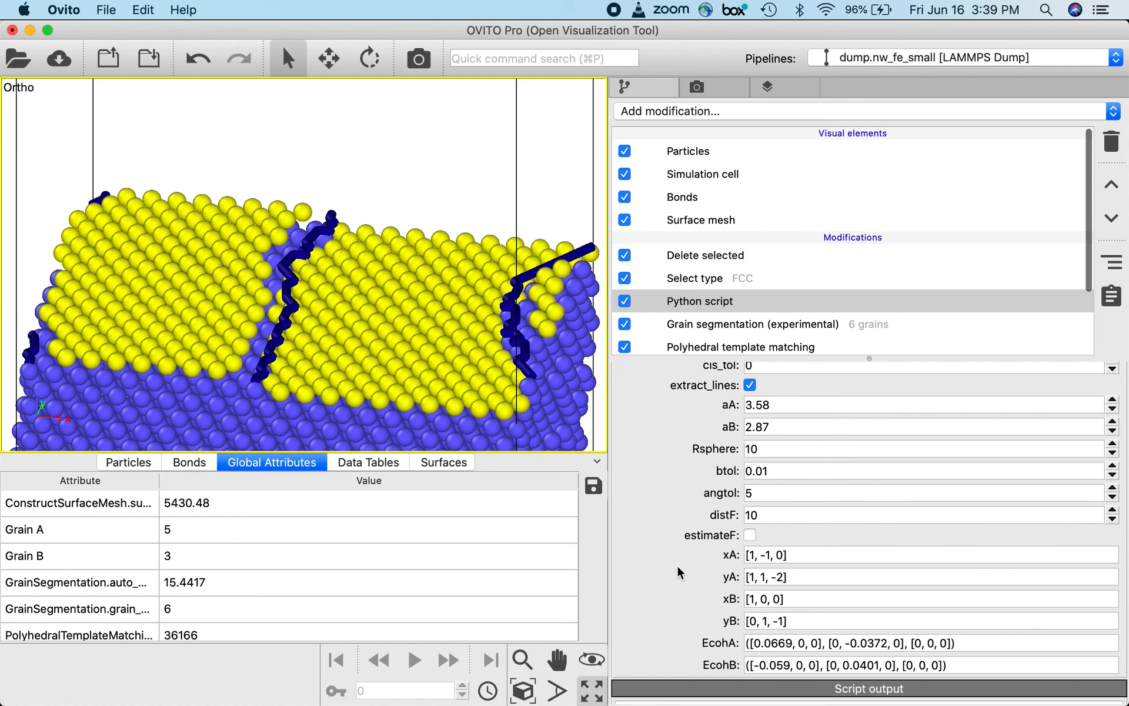
scroll(682, 572, "up", 8)
scroll(679, 571, "down", 4)
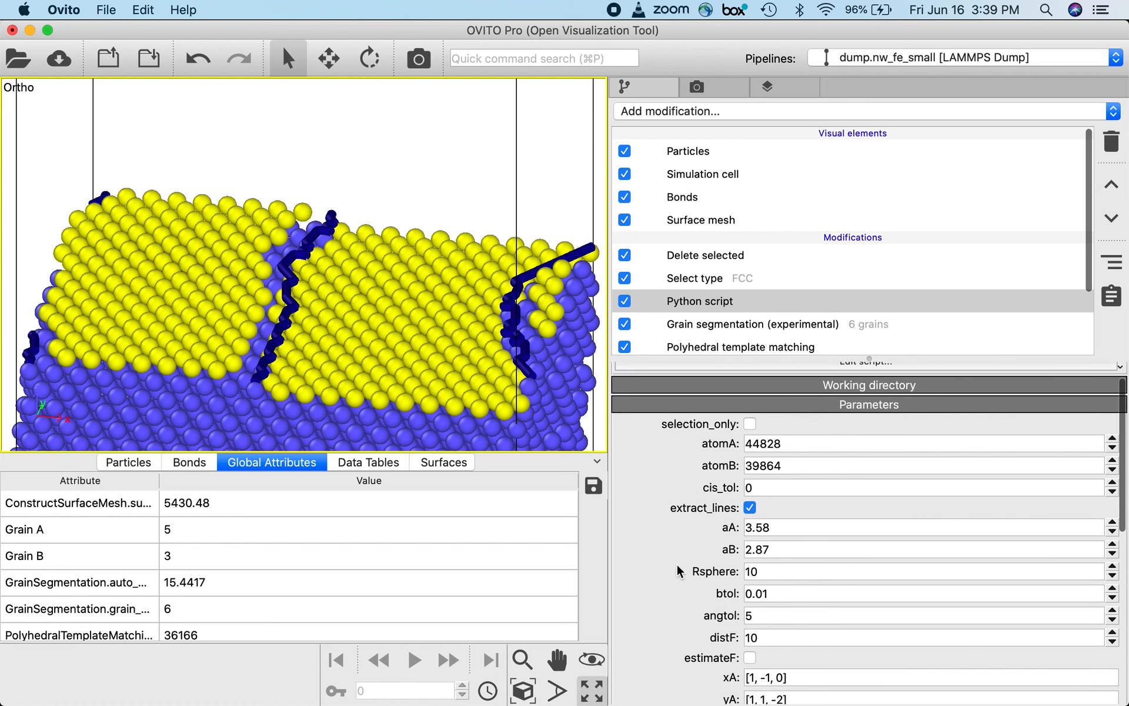
left_click_drag(482, 217, 481, 204)
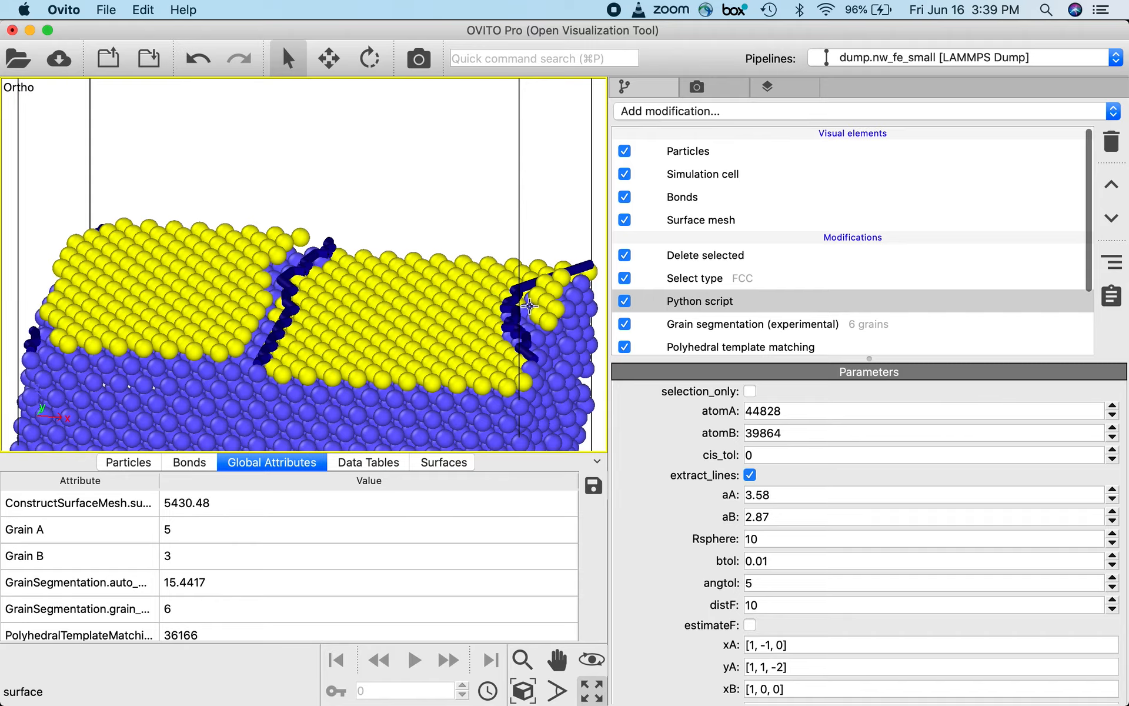
Switch to the slide show, advance it to its end screen and return to the OVITO Pro window
key("ctrl+Up")
left_click(832, 476)
key("Right")
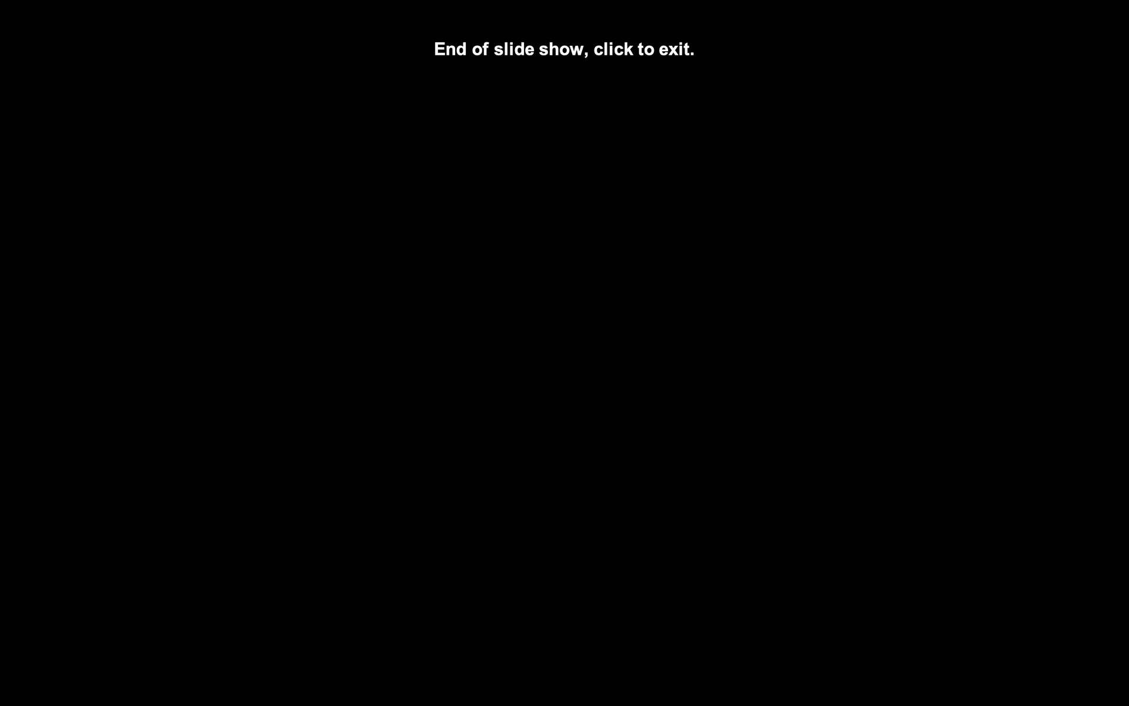
key("ctrl+Up")
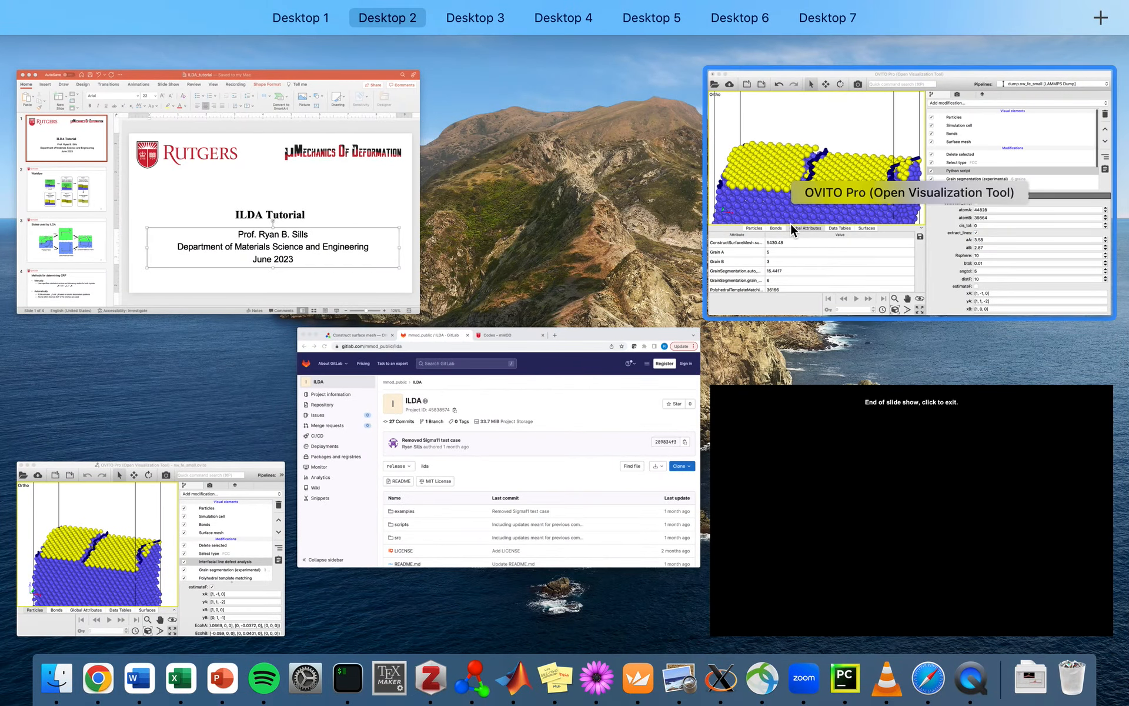
left_click(791, 223)
left_click_drag(398, 227, 397, 223)
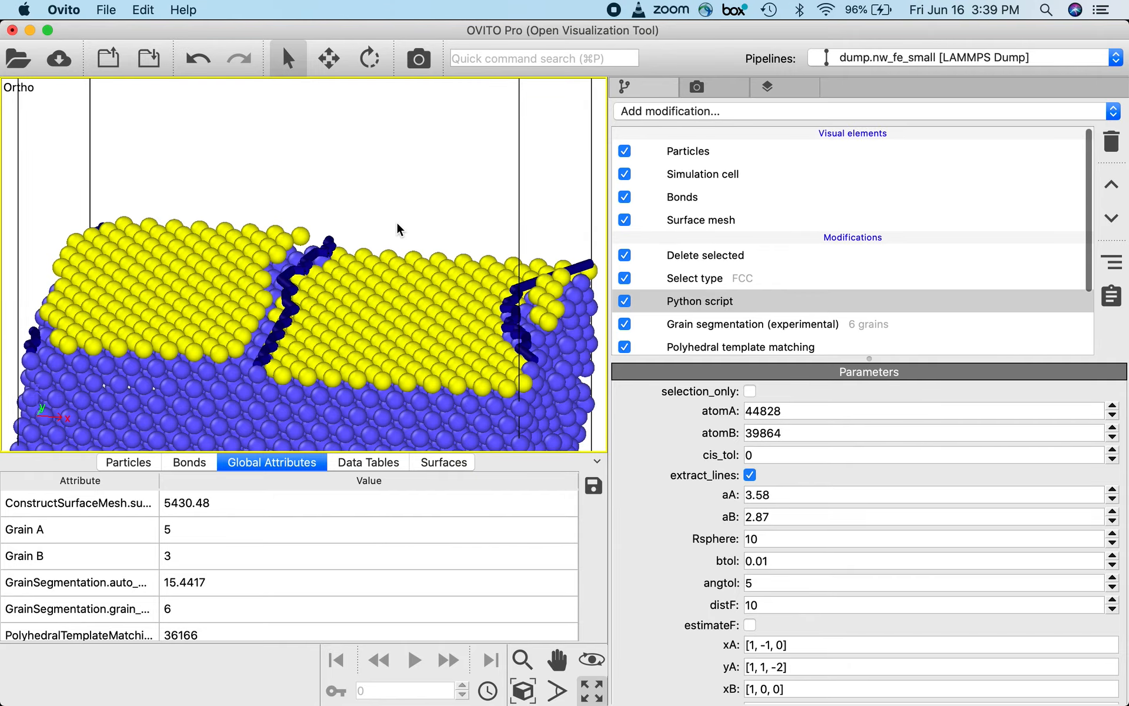
Show the ILDA repository page on GitLab in Chrome and return to the dump.nw_fe_small window in OVITO Pro
key("ctrl+Up")
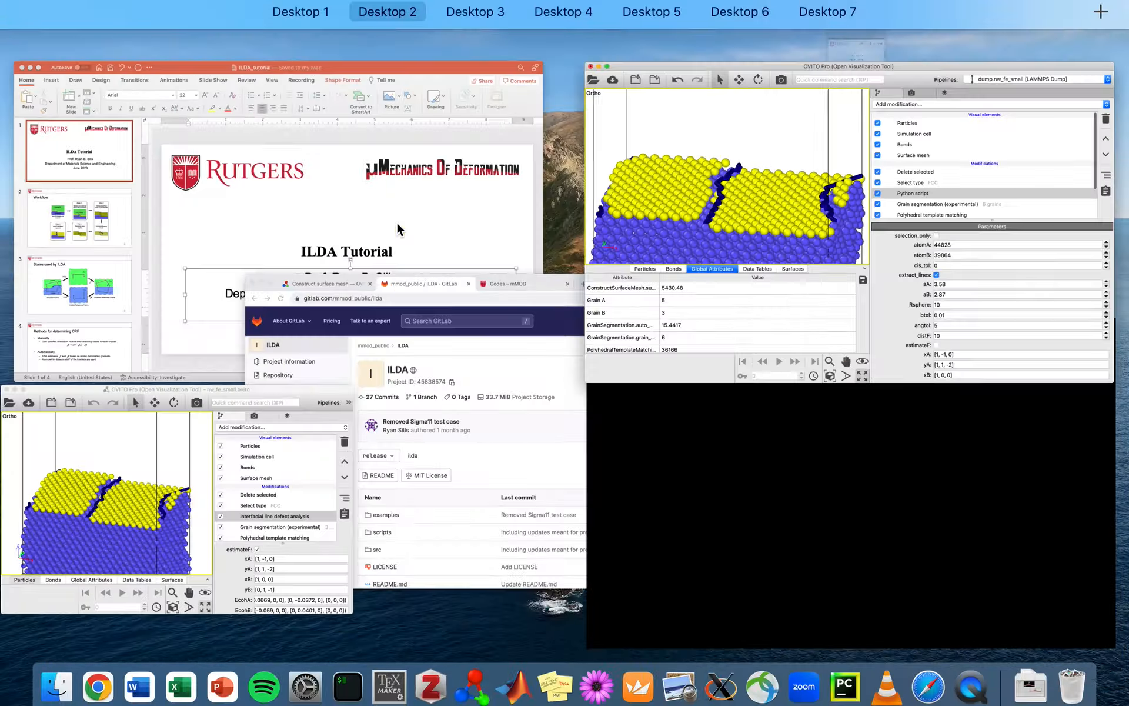
left_click(440, 398)
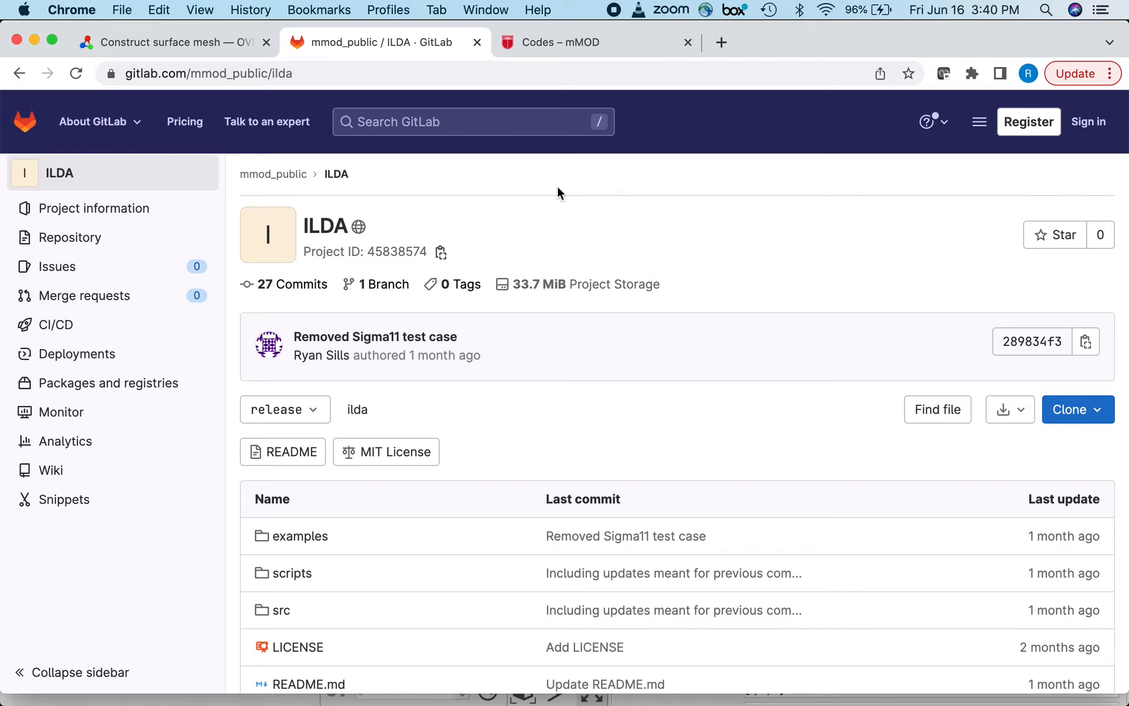
key("ctrl+Up")
left_click(697, 232)
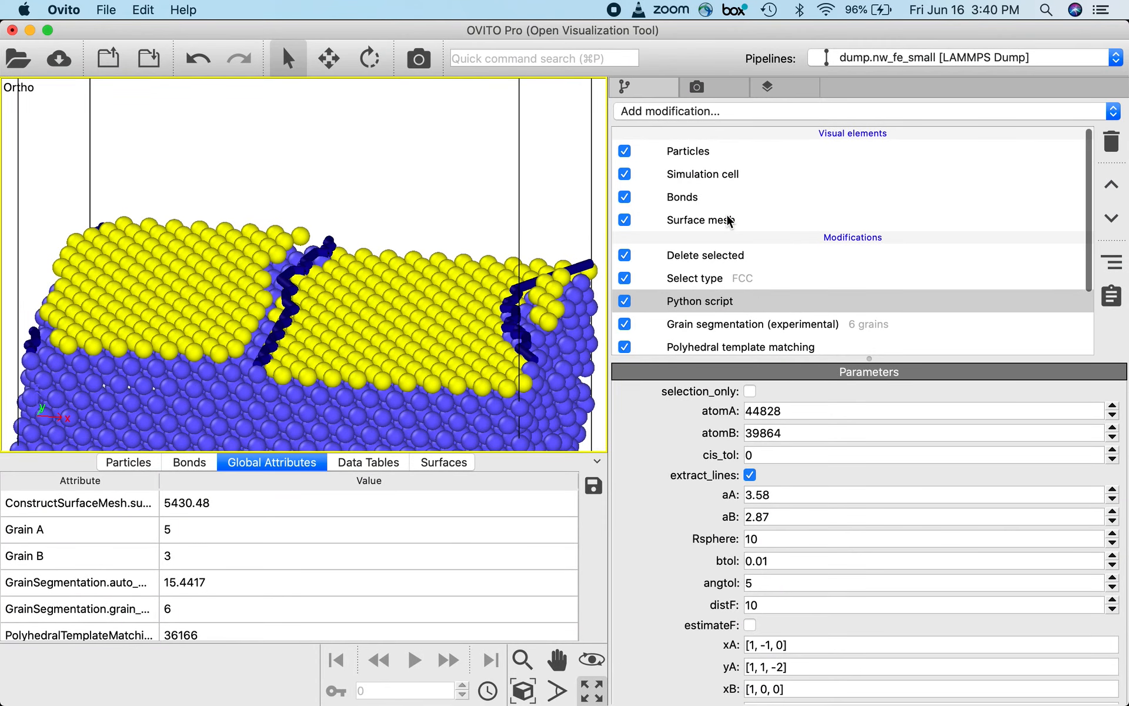